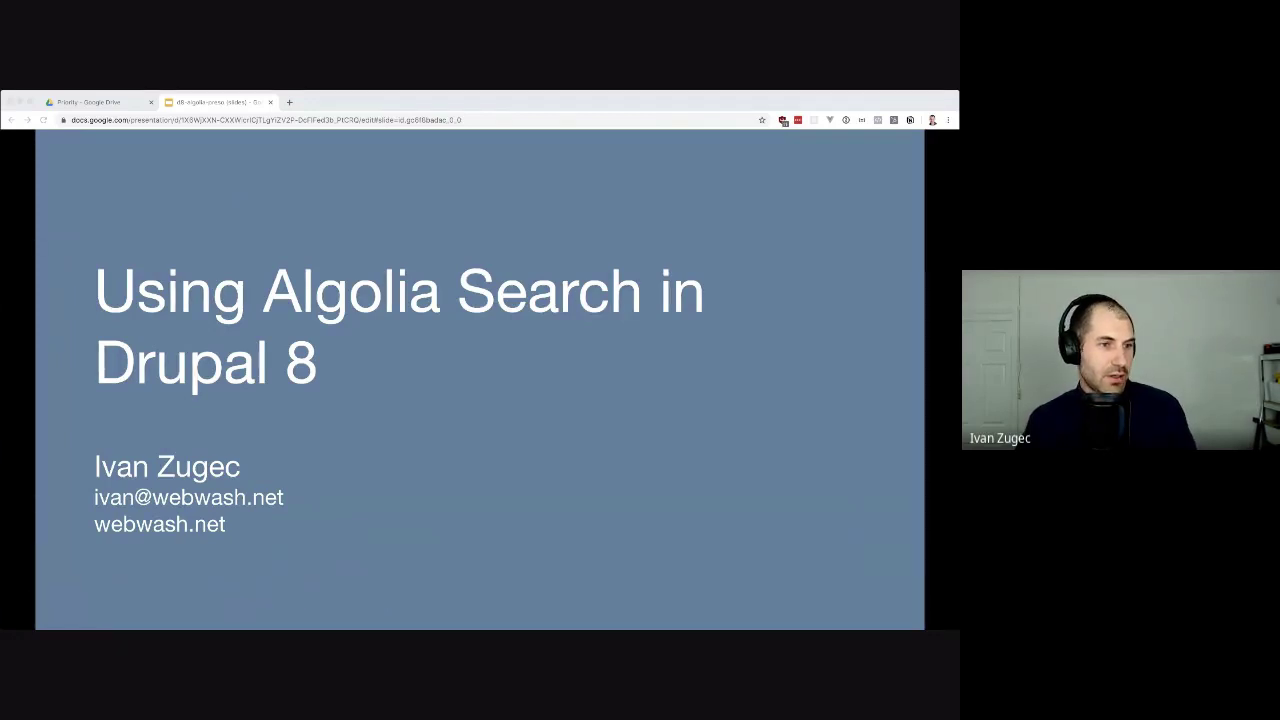
left_click(214, 91)
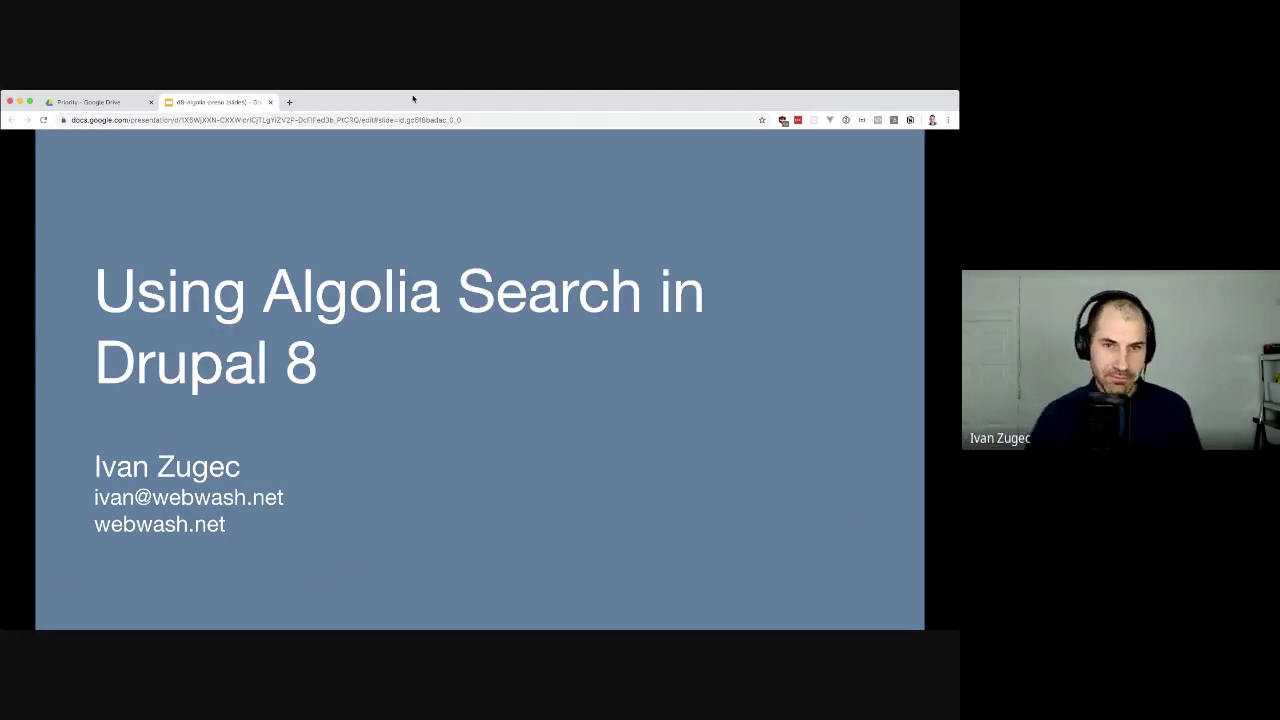
key("Right")
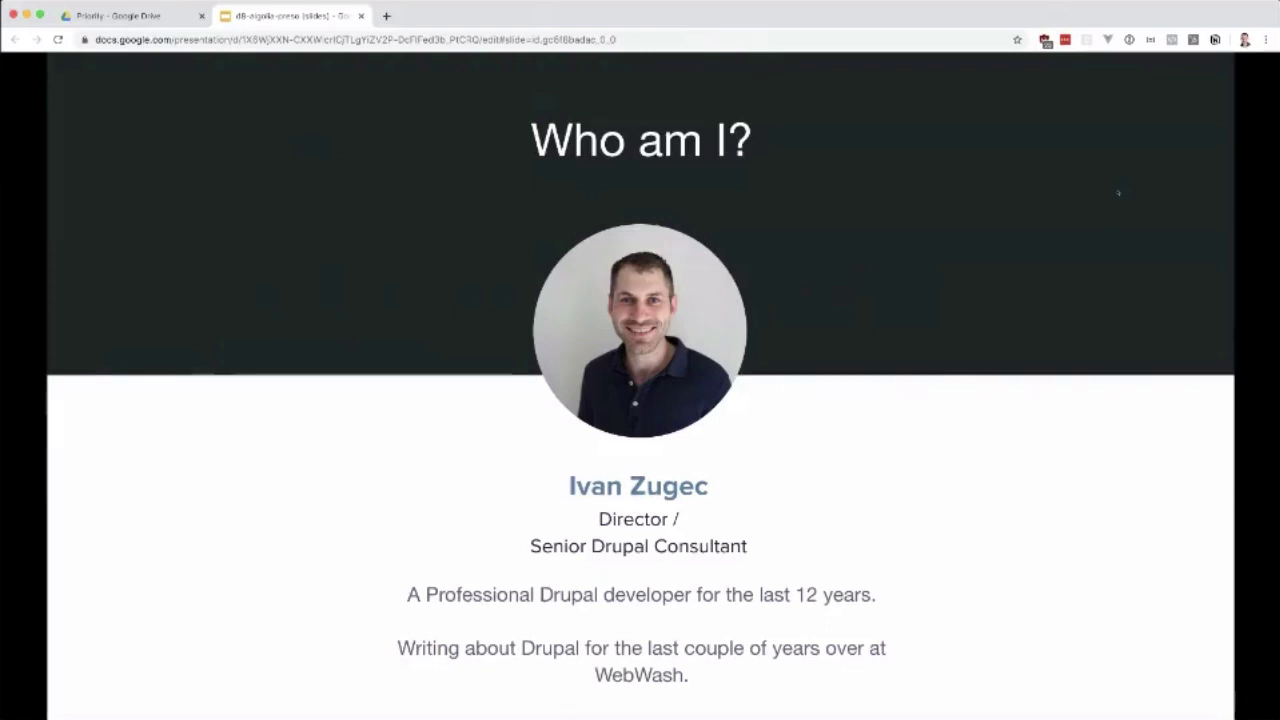
key("Right")
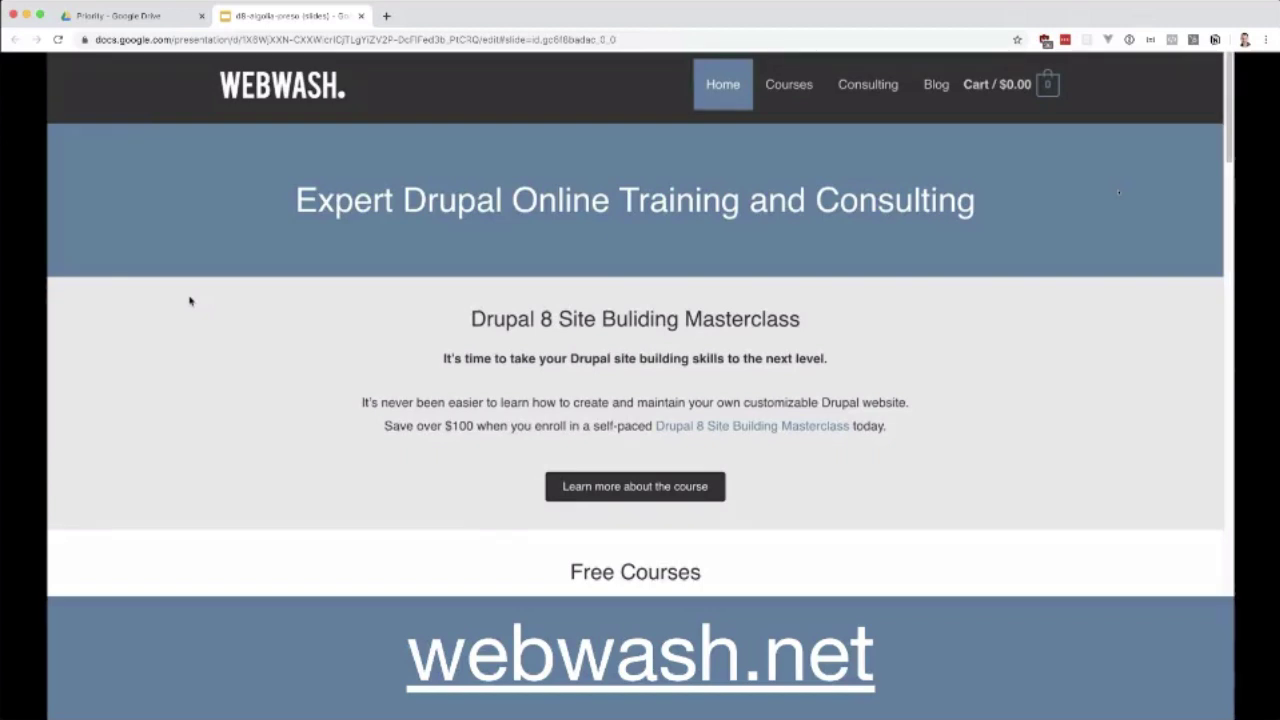
key("Right")
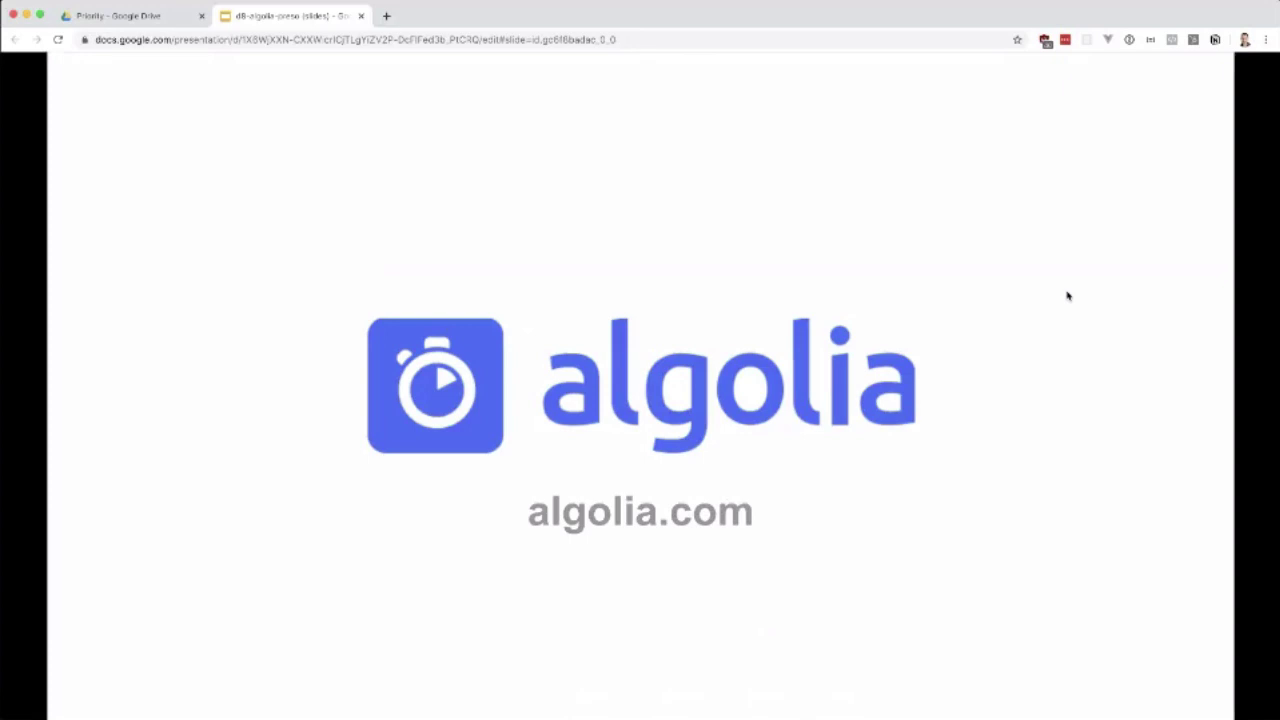
key("Right")
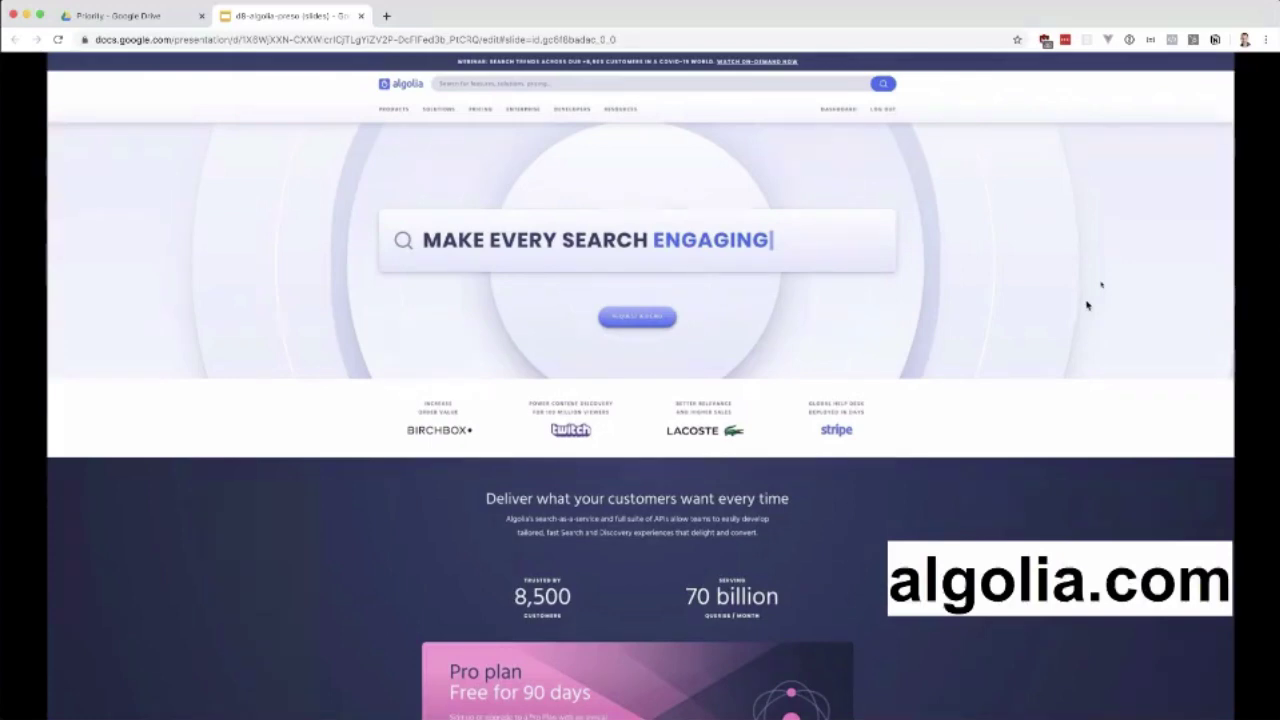
key("Right")
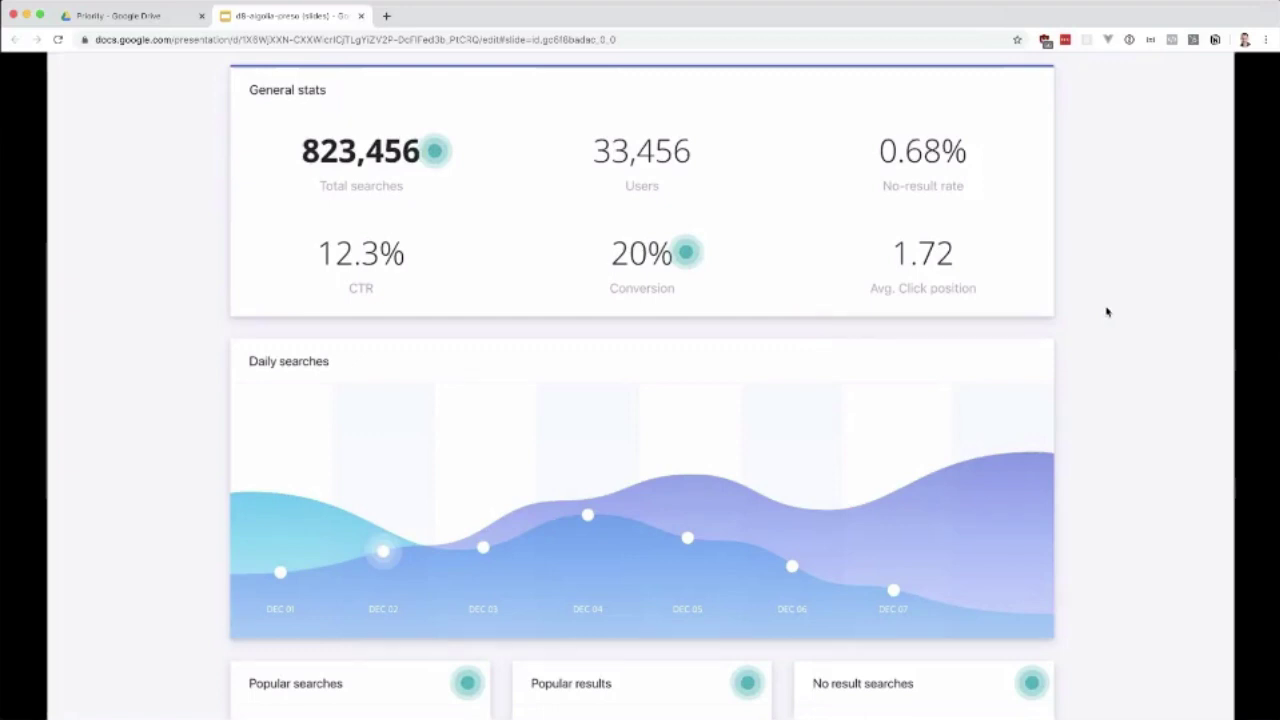
key("Right")
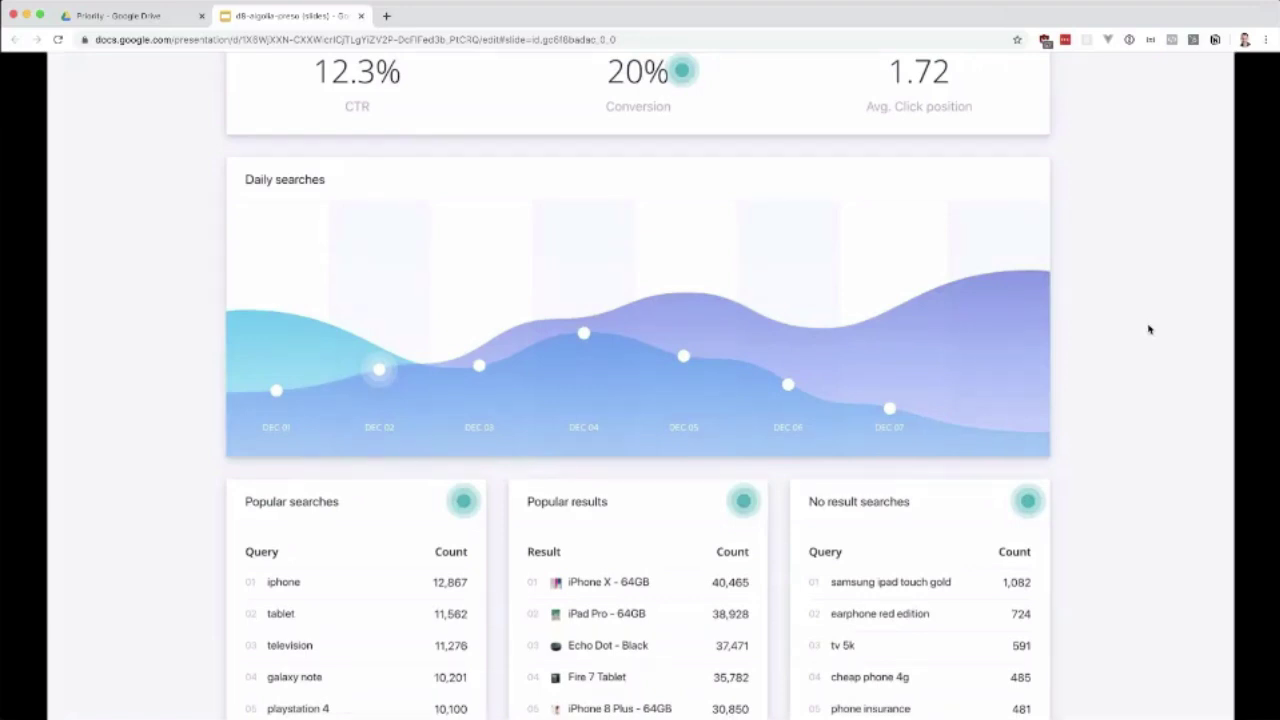
key("Right")
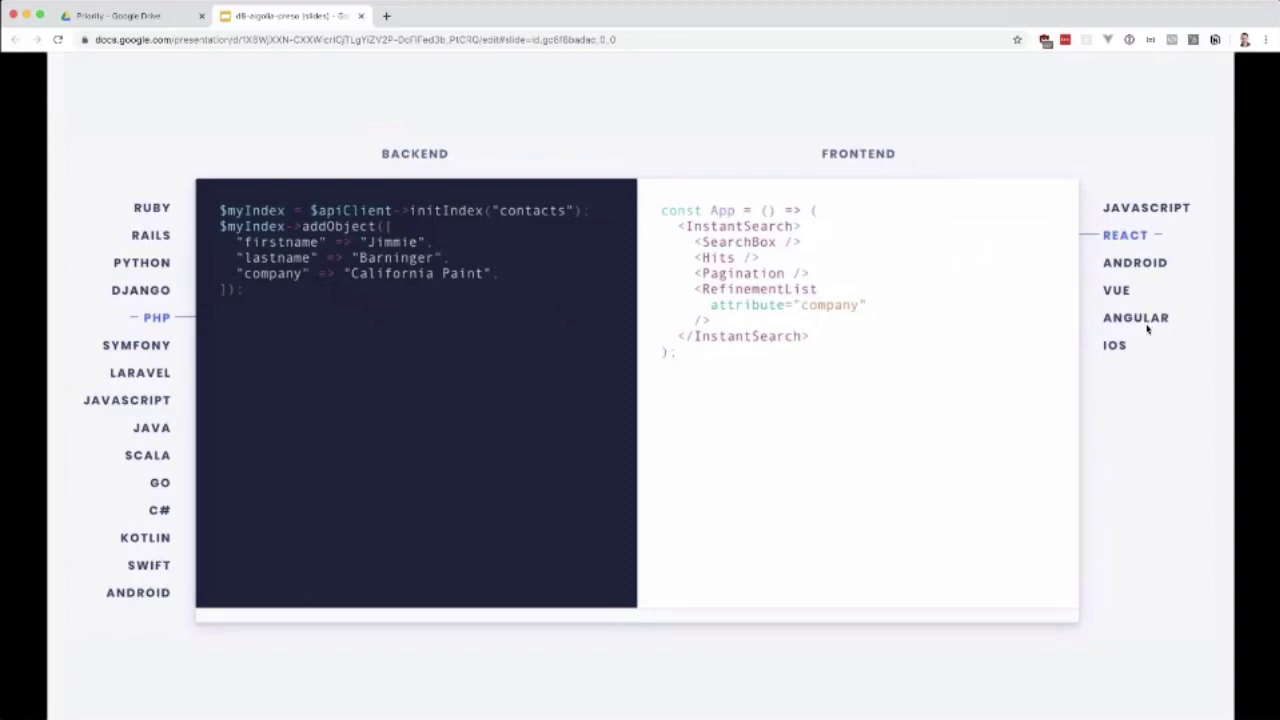
key("Right")
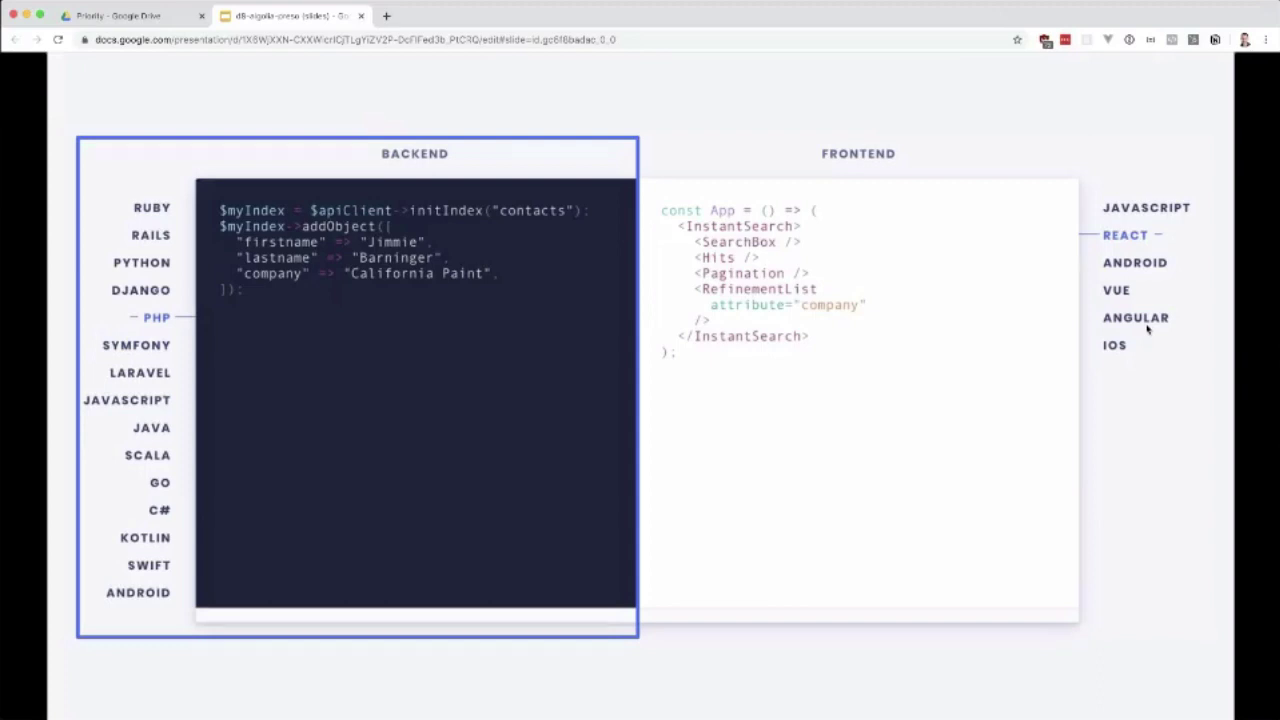
key("Right")
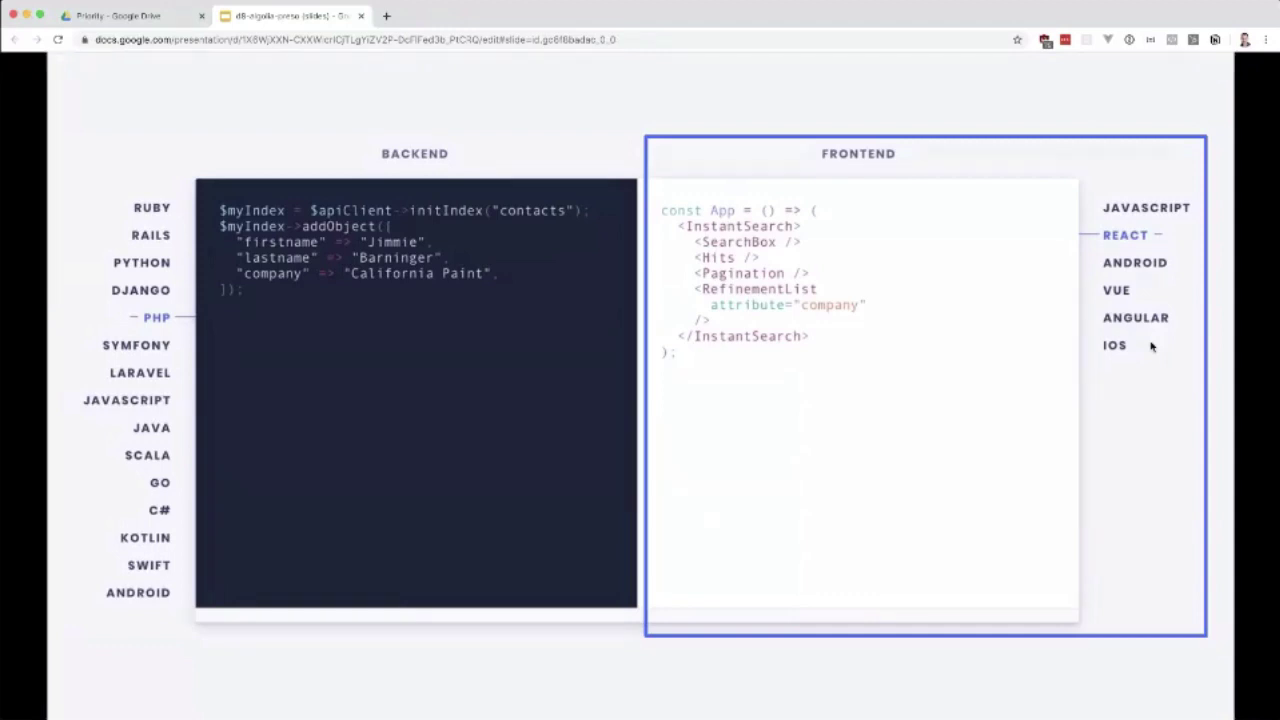
key("Right")
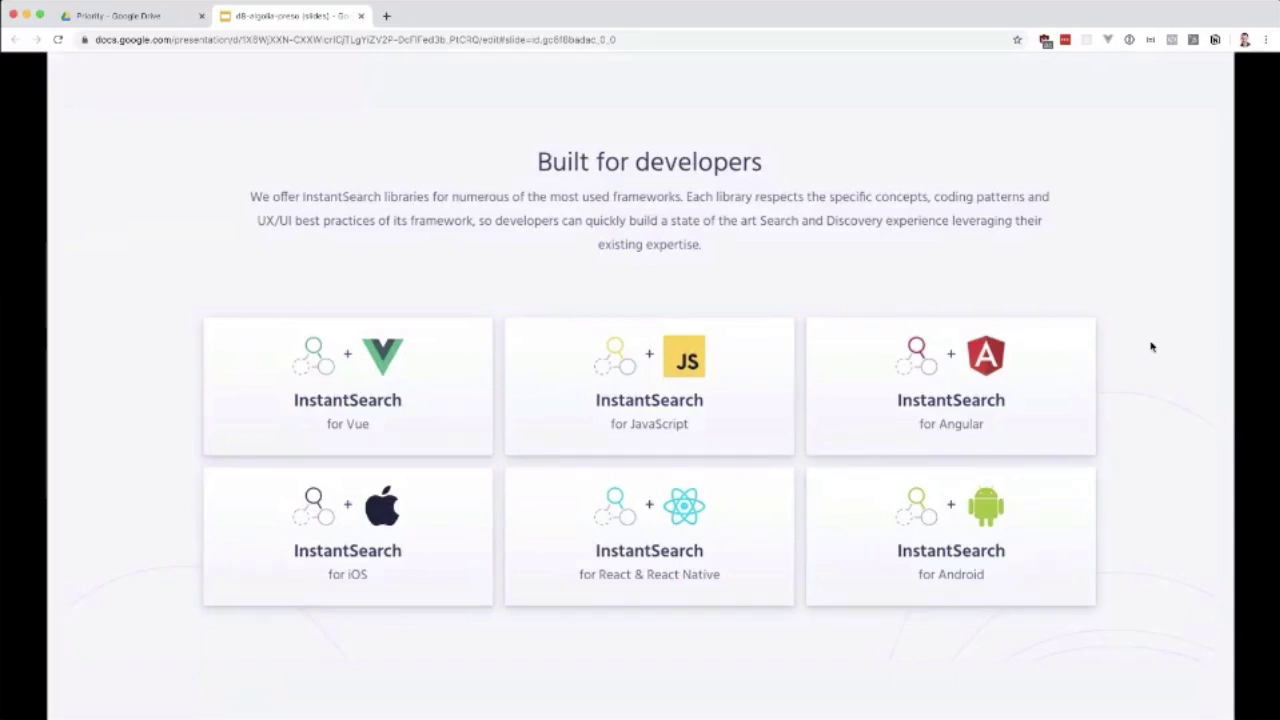
key("Right")
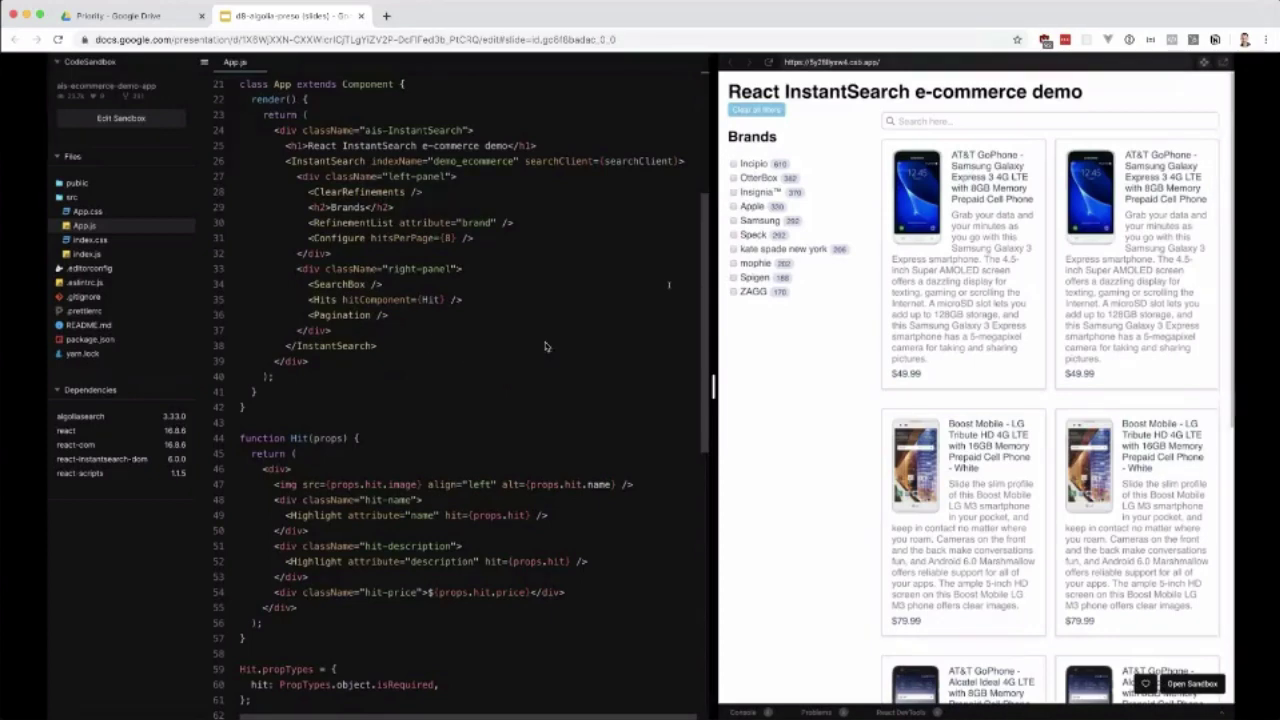
left_click(1149, 350)
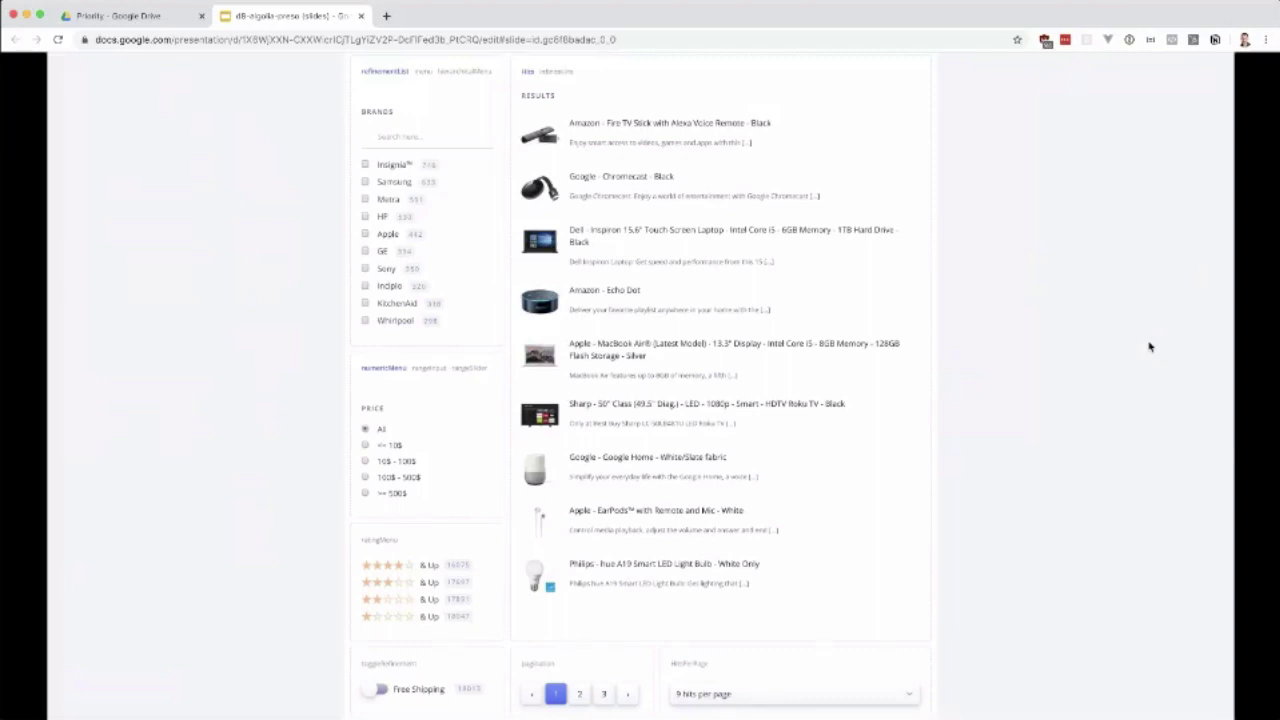
key("Right")
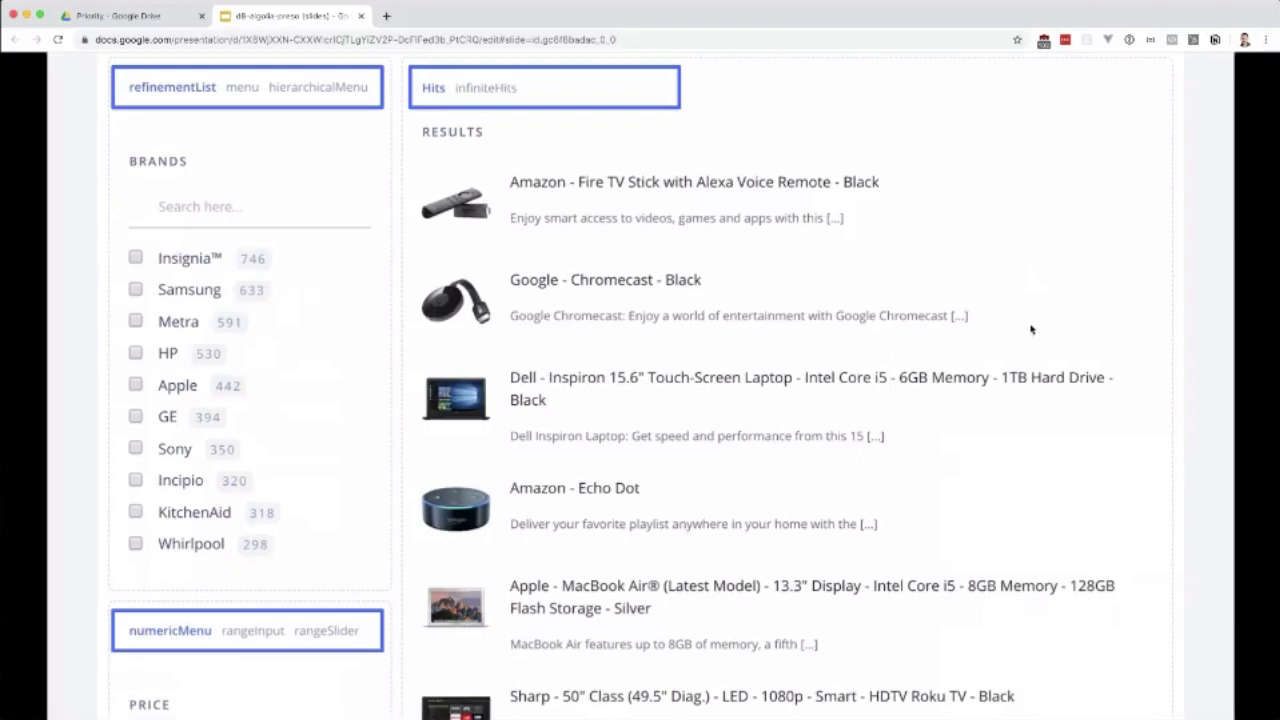
key("Left")
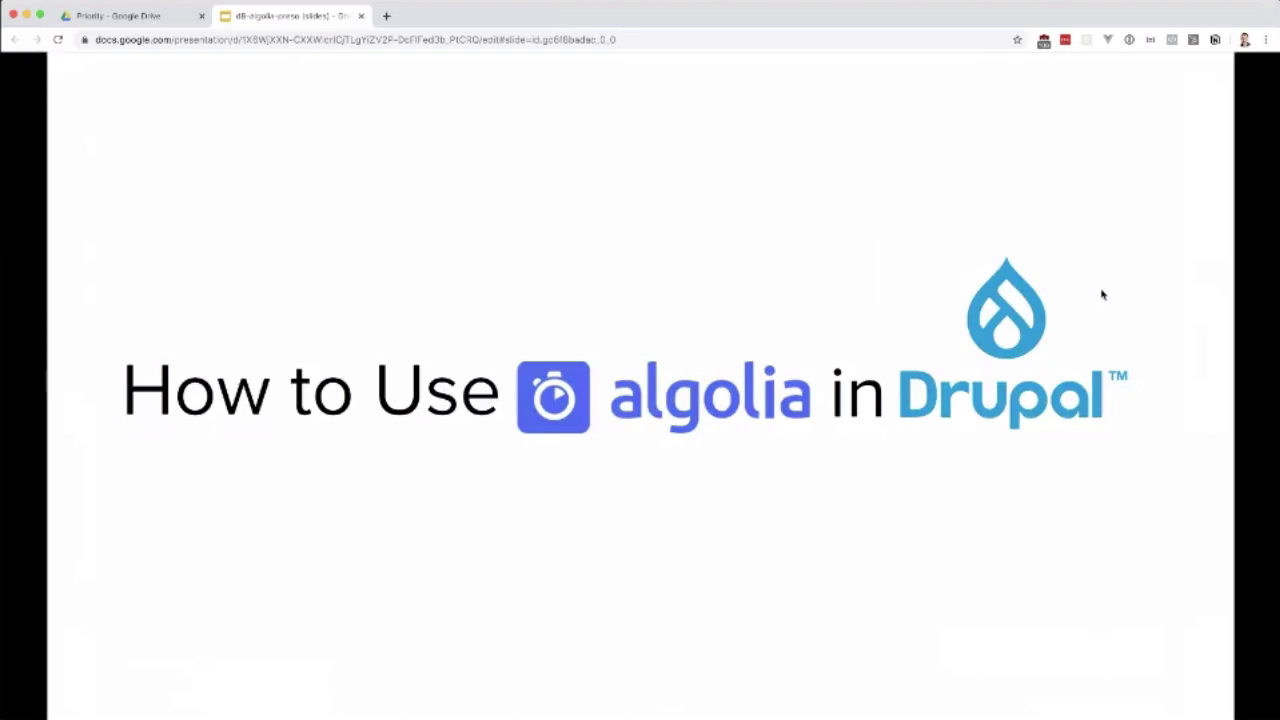
key("Right")
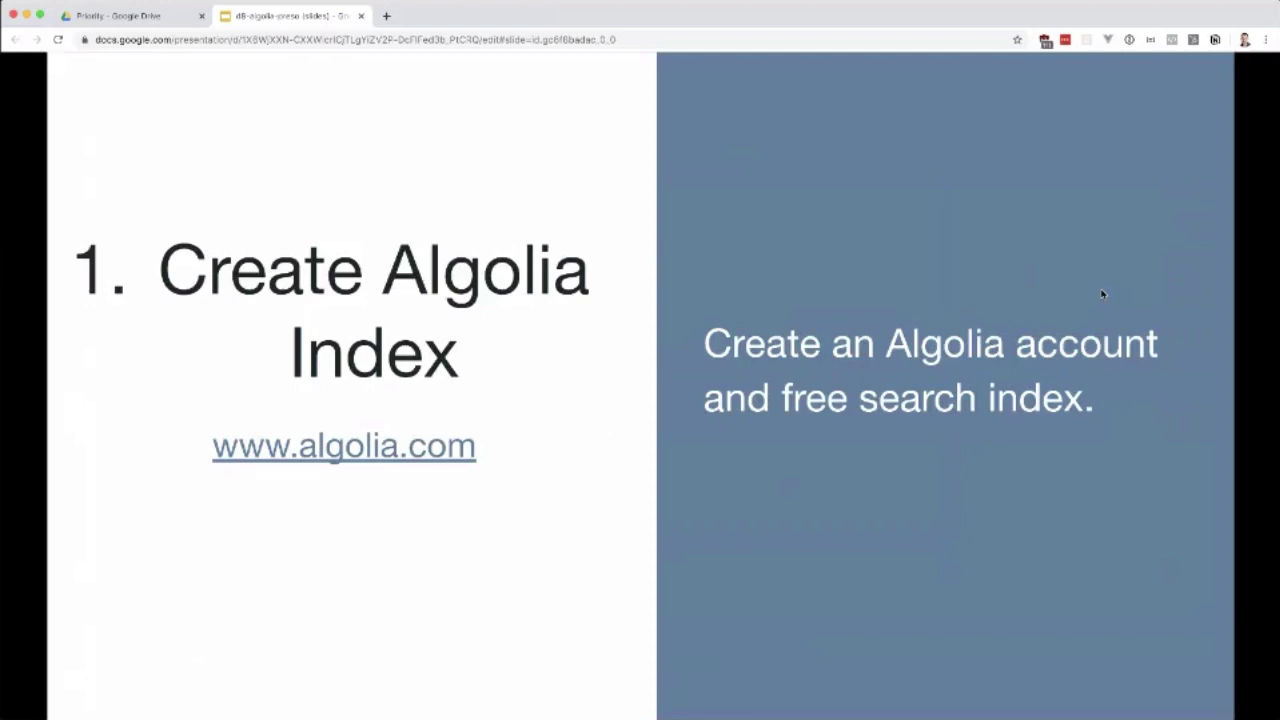
key("Right")
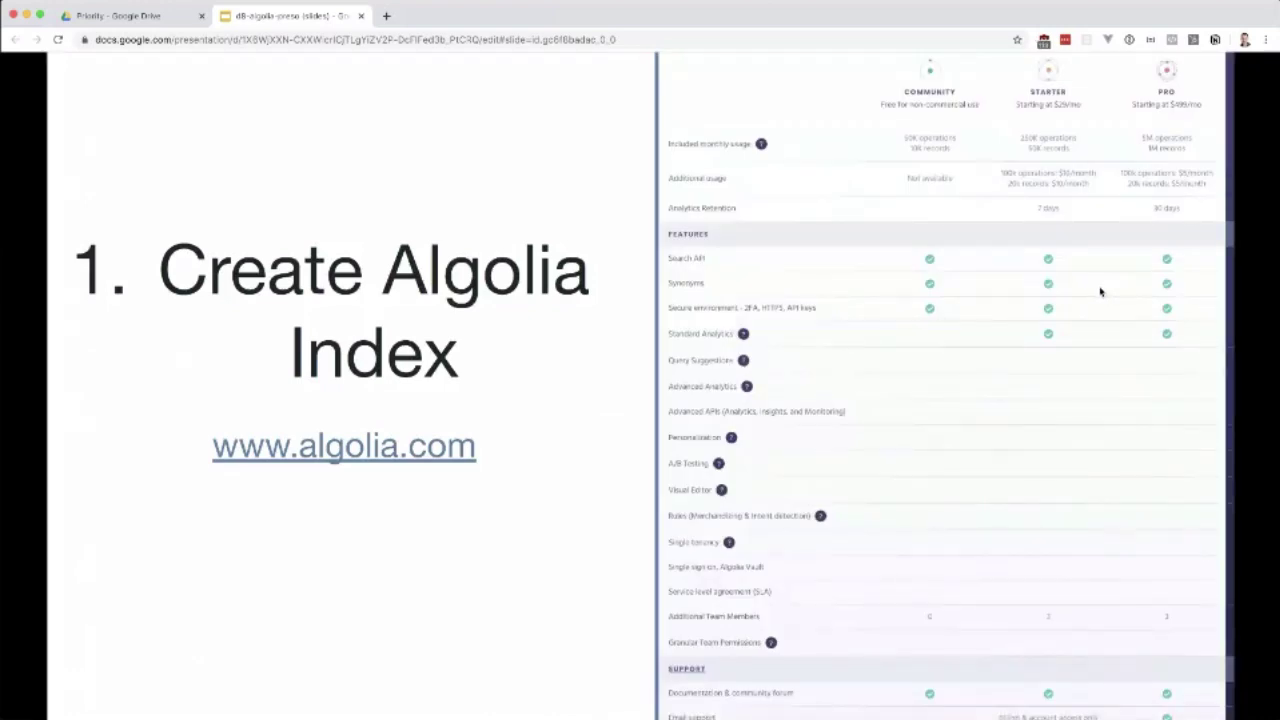
key("Right")
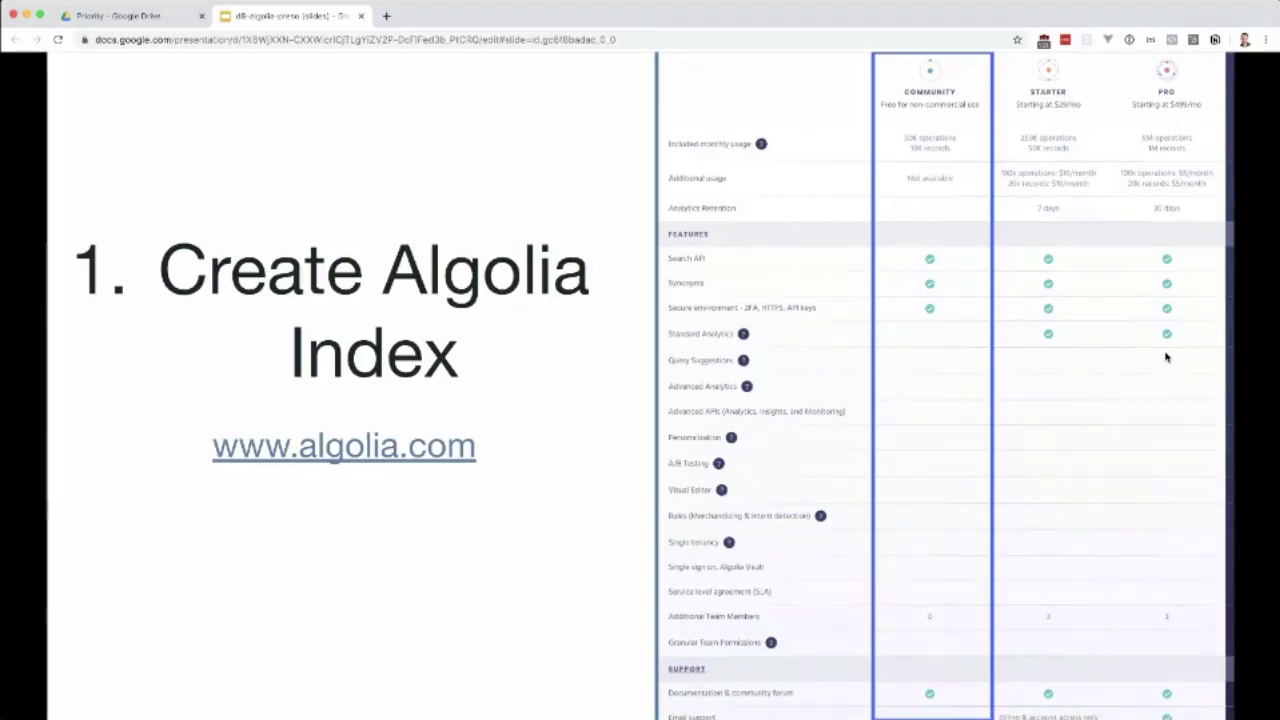
key("Right")
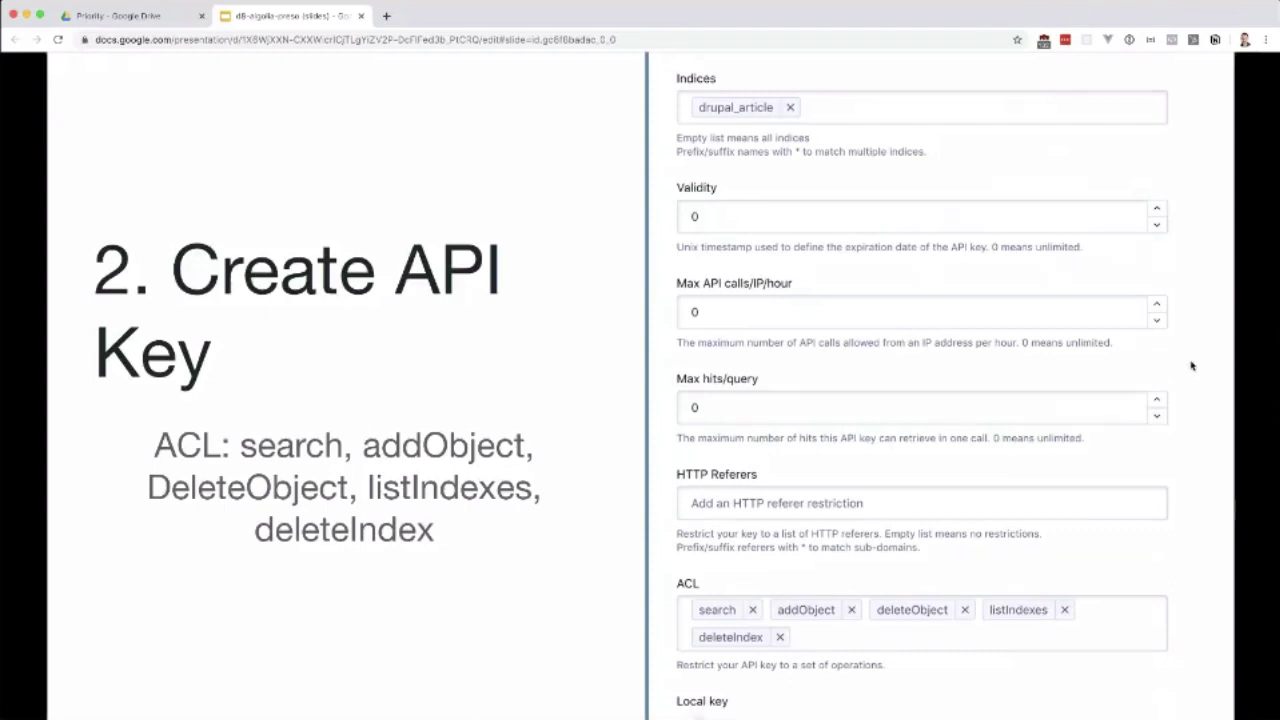
key("Right")
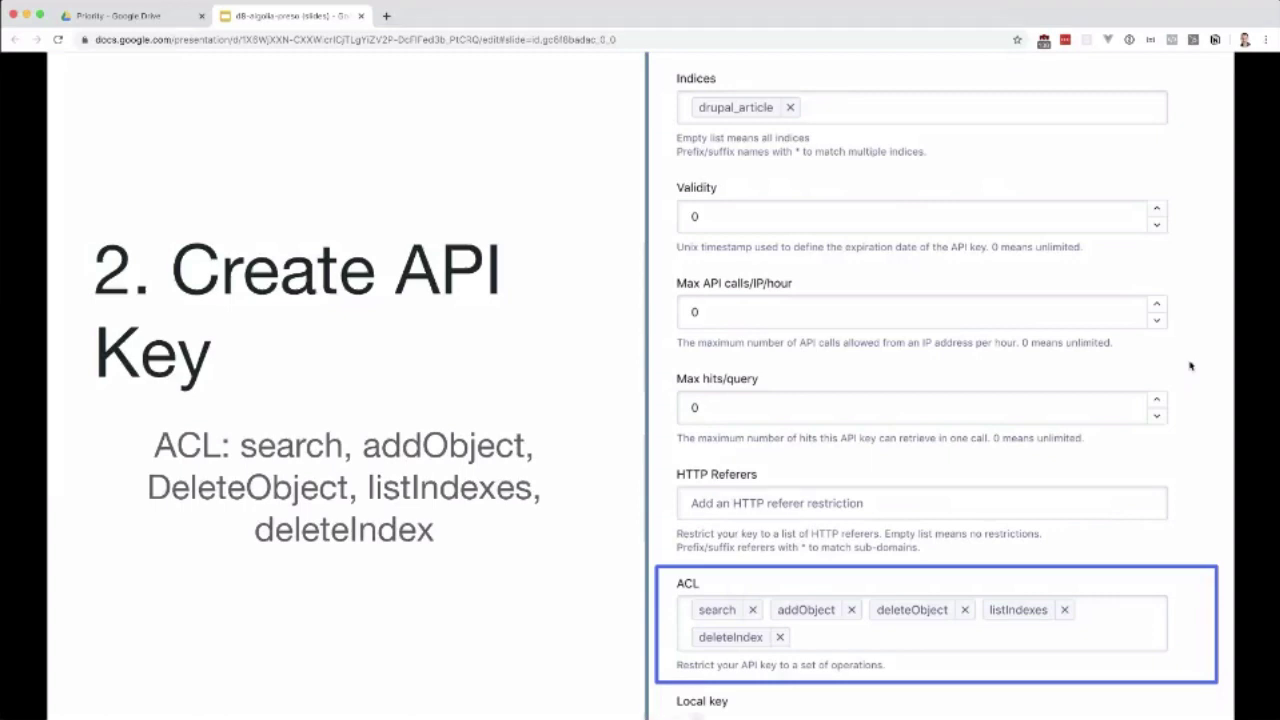
key("Right")
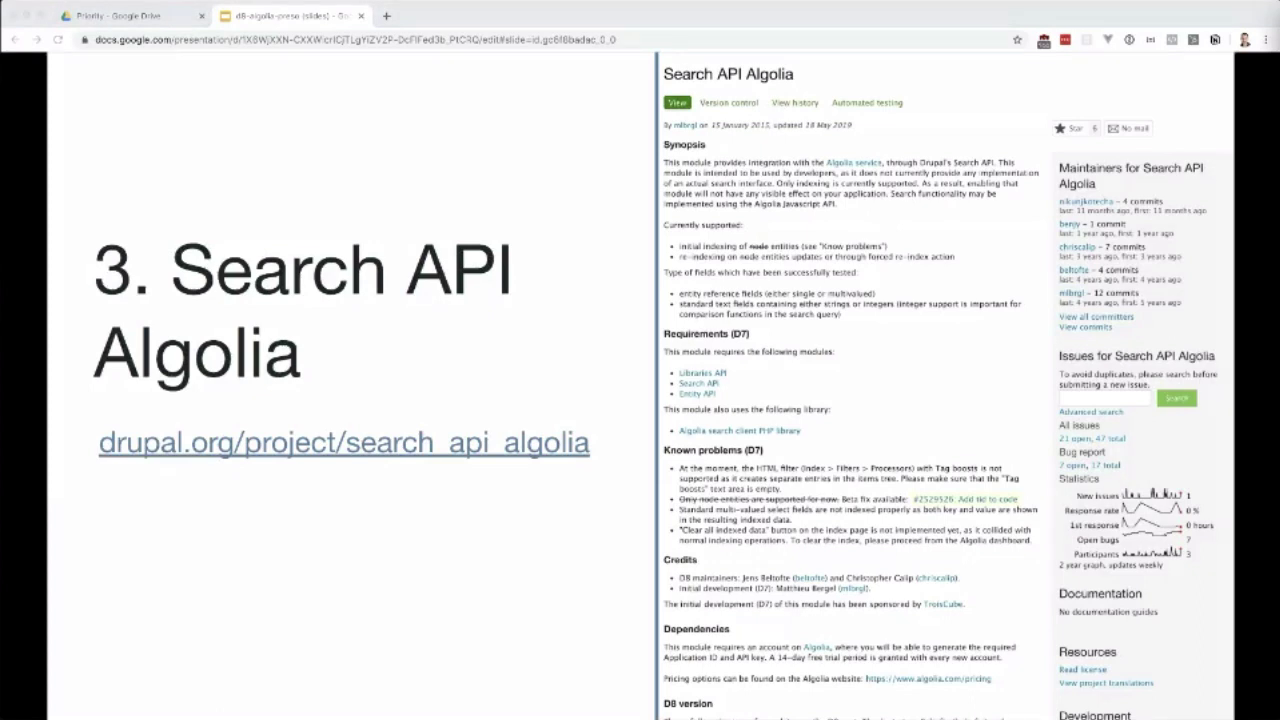
Open the Drupal.org issue page drupal.org/project/search_api_algolia/issues/3106901 in a new browser tab.
left_click(413, 16)
key("super+t")
type("https://www.drupal.org/project/search_api_algolia/issues/3106901")
key("Return")
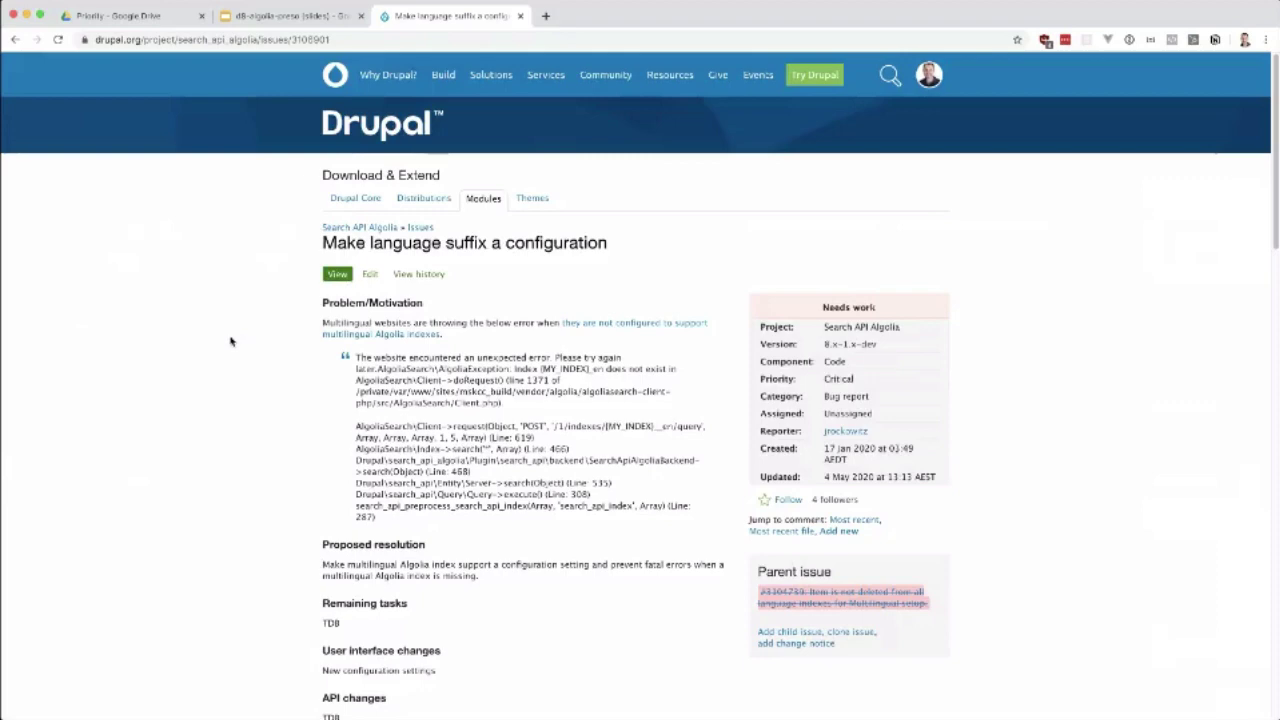
Examine the language suffix issue at a larger page size, highlighting the "_en" index suffix in the quoted error message.
scroll(230, 340, "down", 2)
scroll(230, 342, "down", 5)
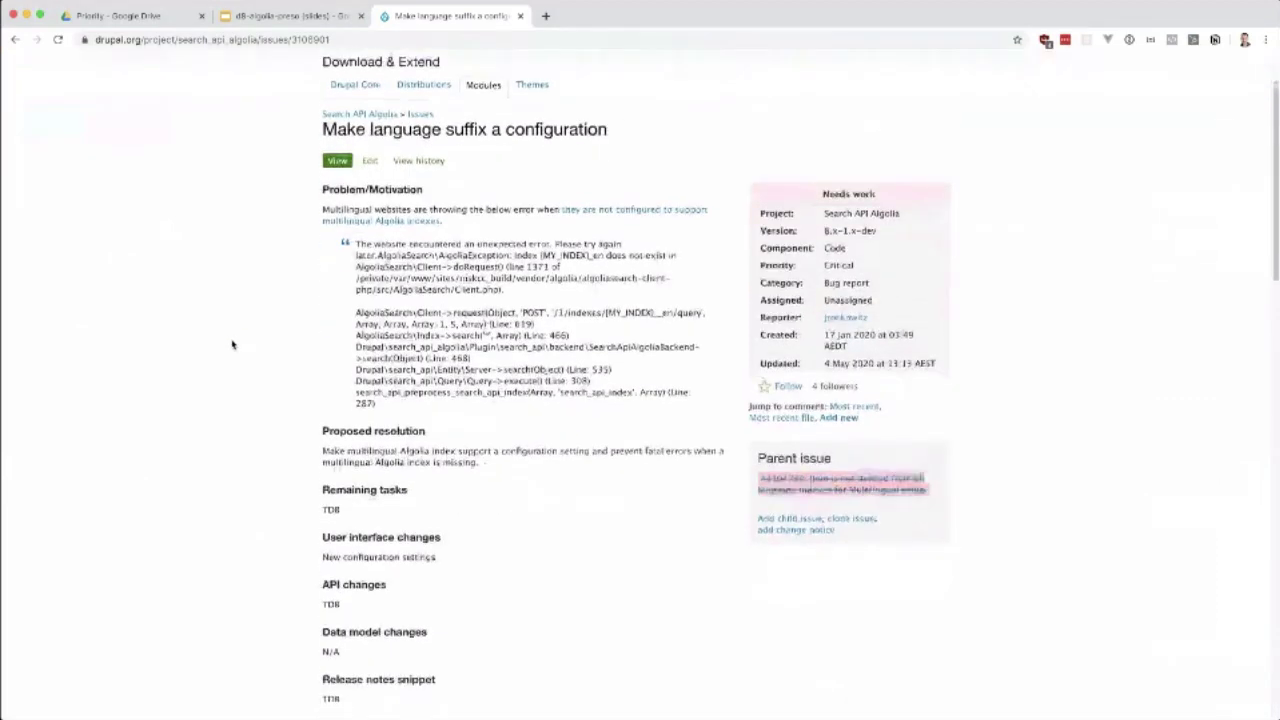
scroll(232, 345, "up", 2)
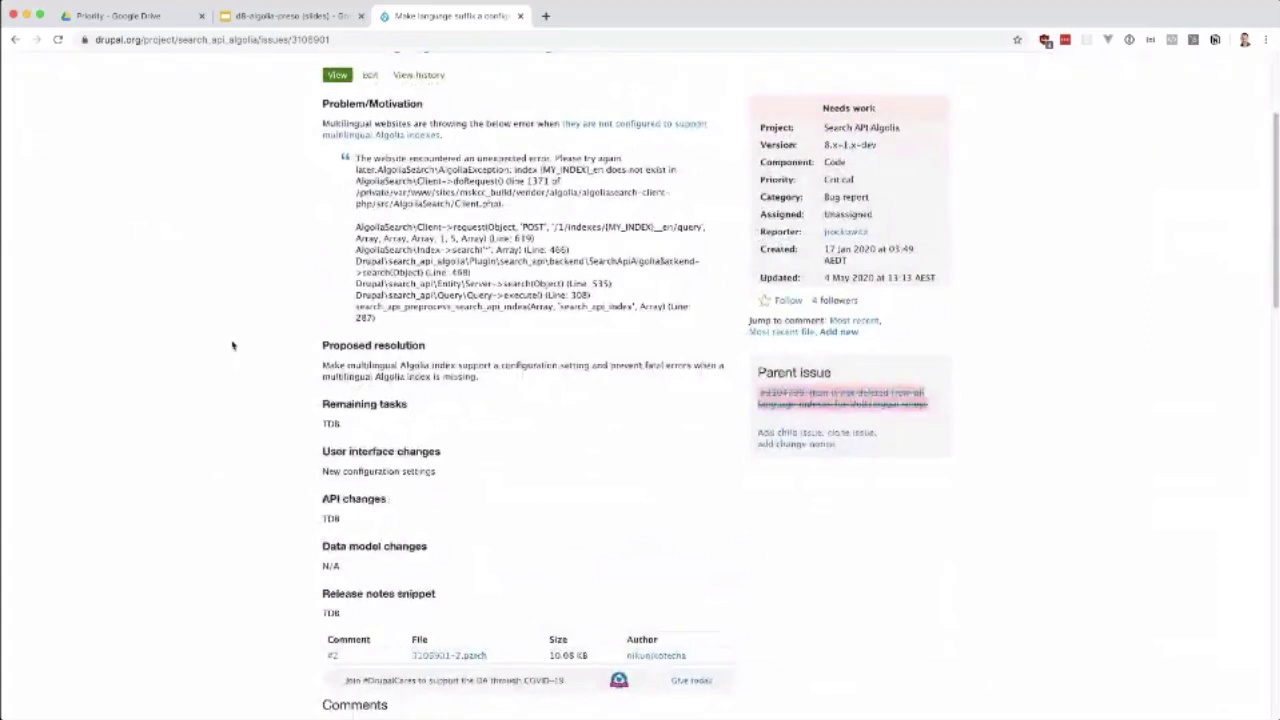
key("super+equal")
key("super+equal")
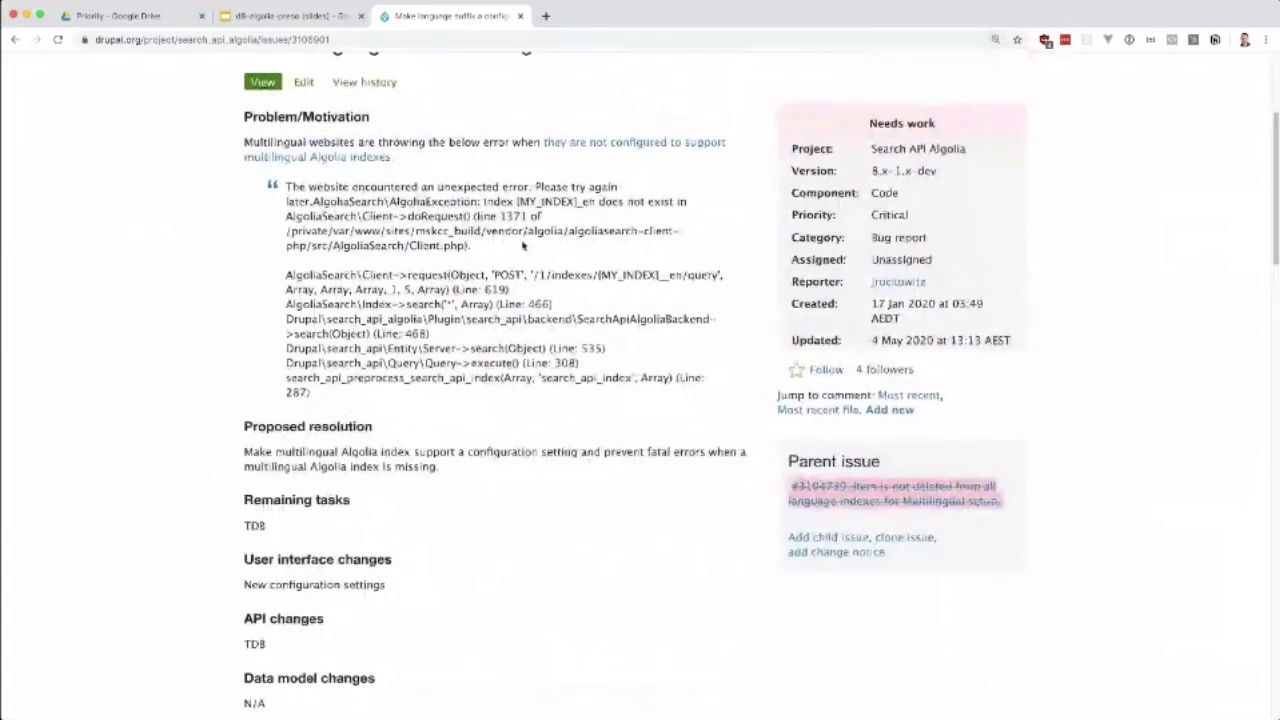
left_click_drag(597, 202, 576, 202)
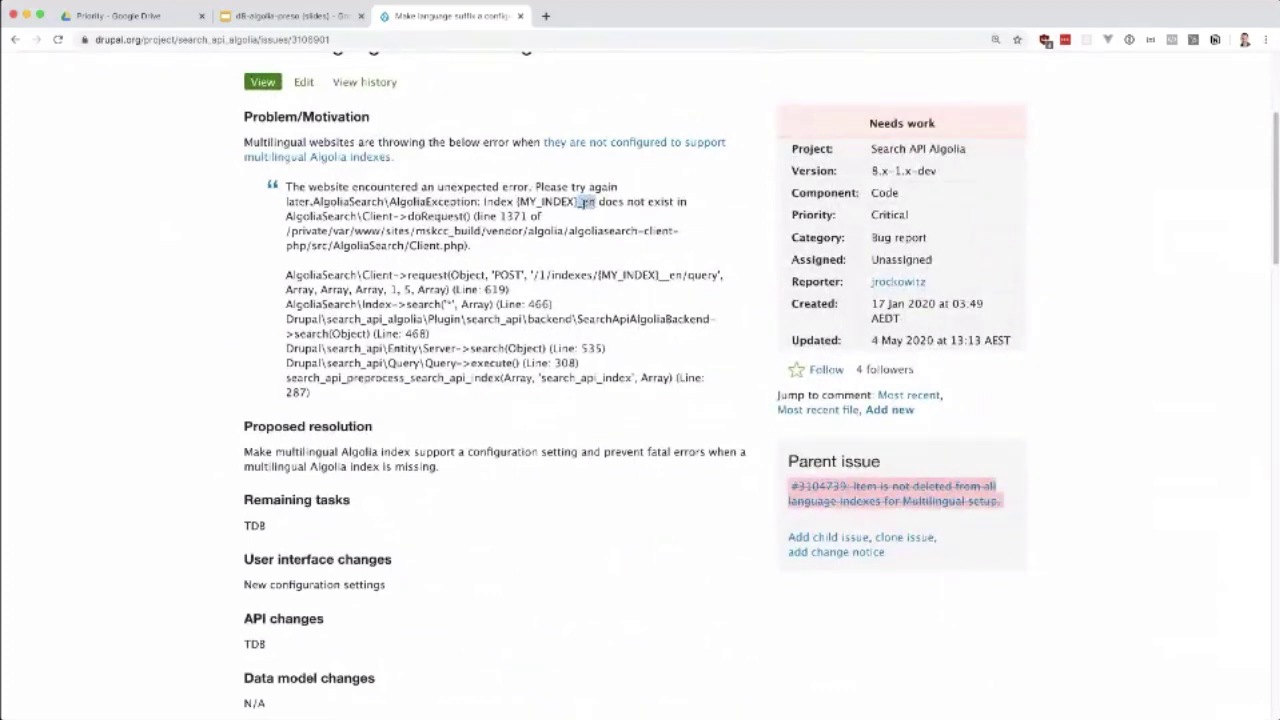
left_click_drag(597, 202, 581, 202)
left_click(581, 202)
left_click_drag(928, 222, 783, 217)
left_click(826, 208)
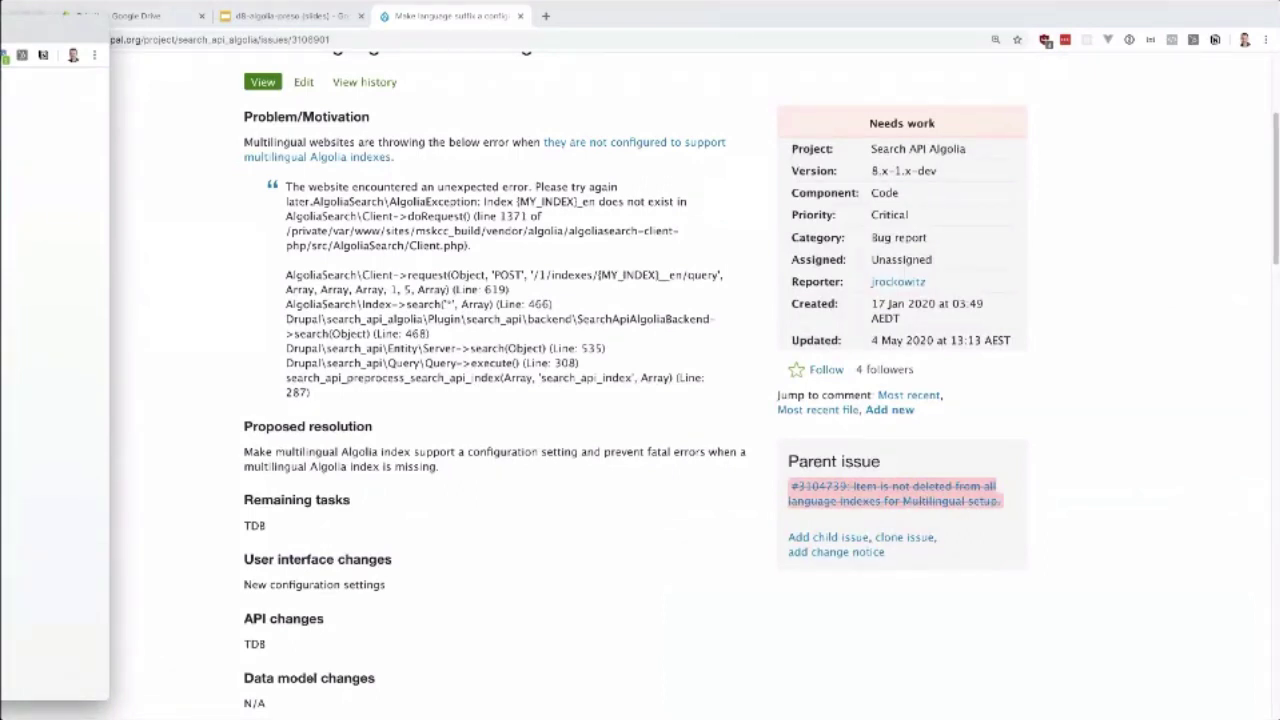
Switch to the Algolia dashboard and view the application's API keys, including the Search-Only API Key.
key("ctrl+alt+Return")
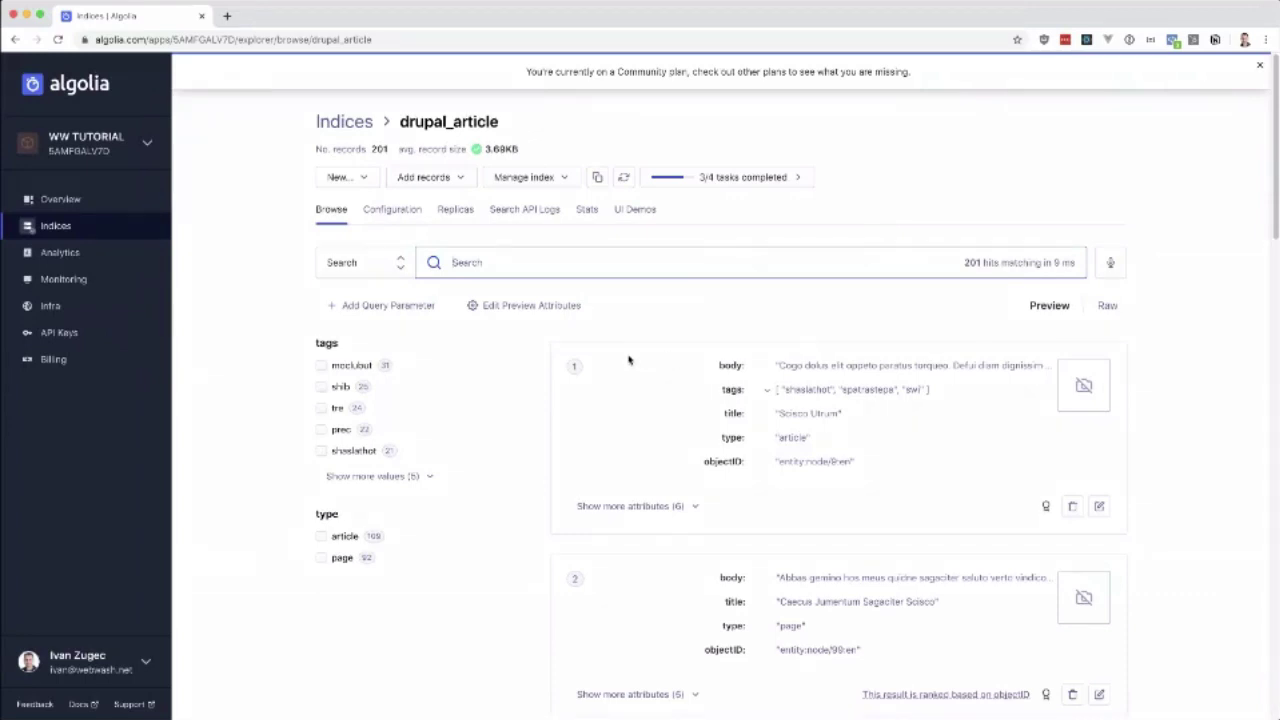
left_click(72, 334)
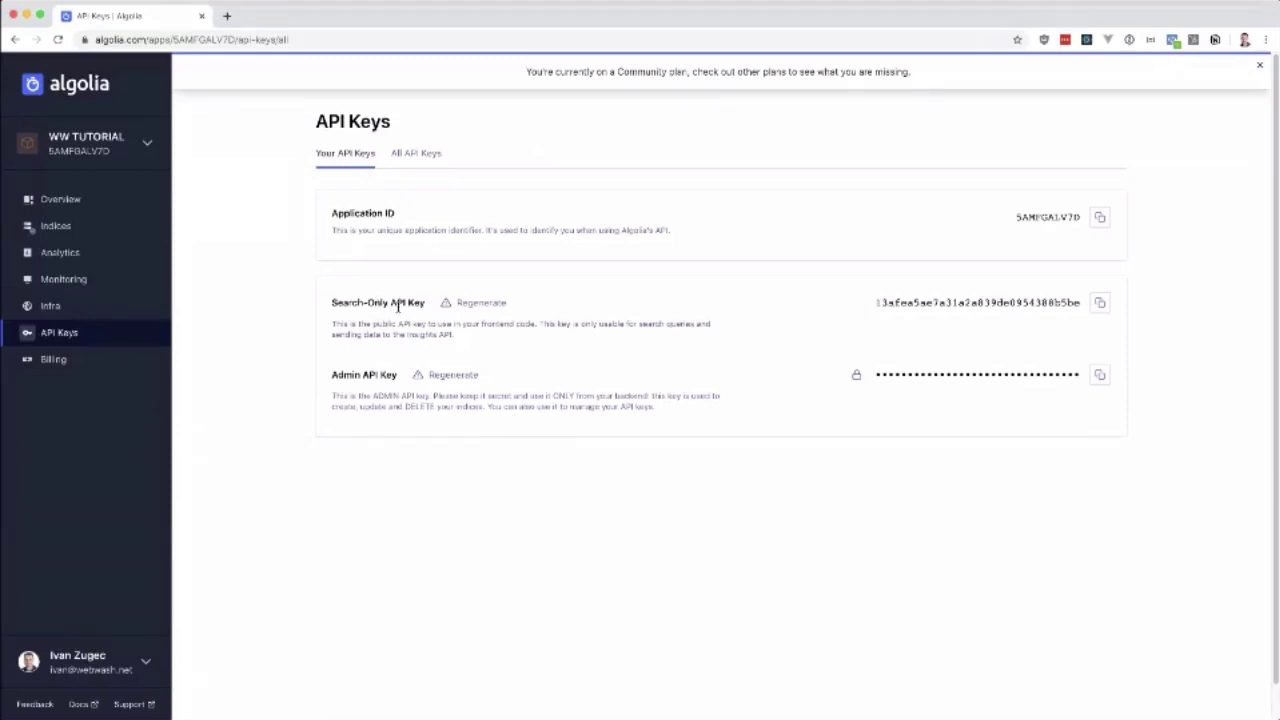
left_click_drag(966, 337, 1022, 305)
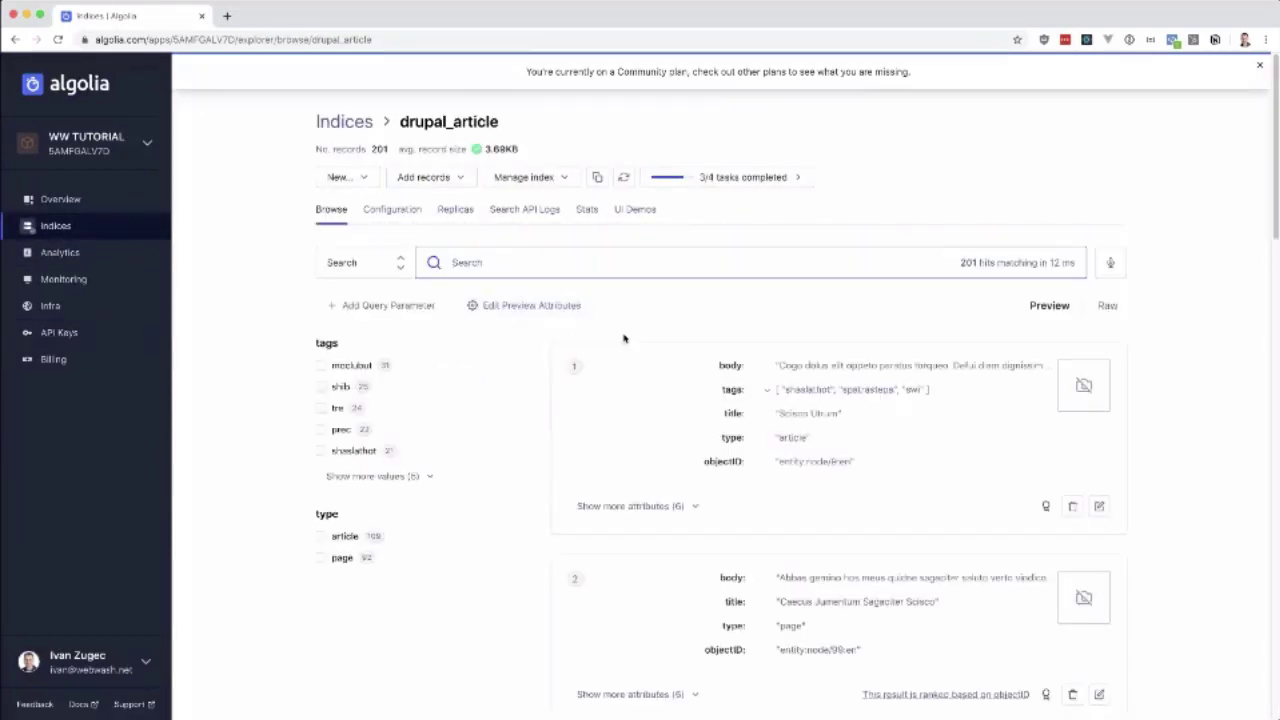
Open the drupal_article index's configuration and review its searchable attributes and its ranking and sorting settings.
scroll(660, 482, "down", 2)
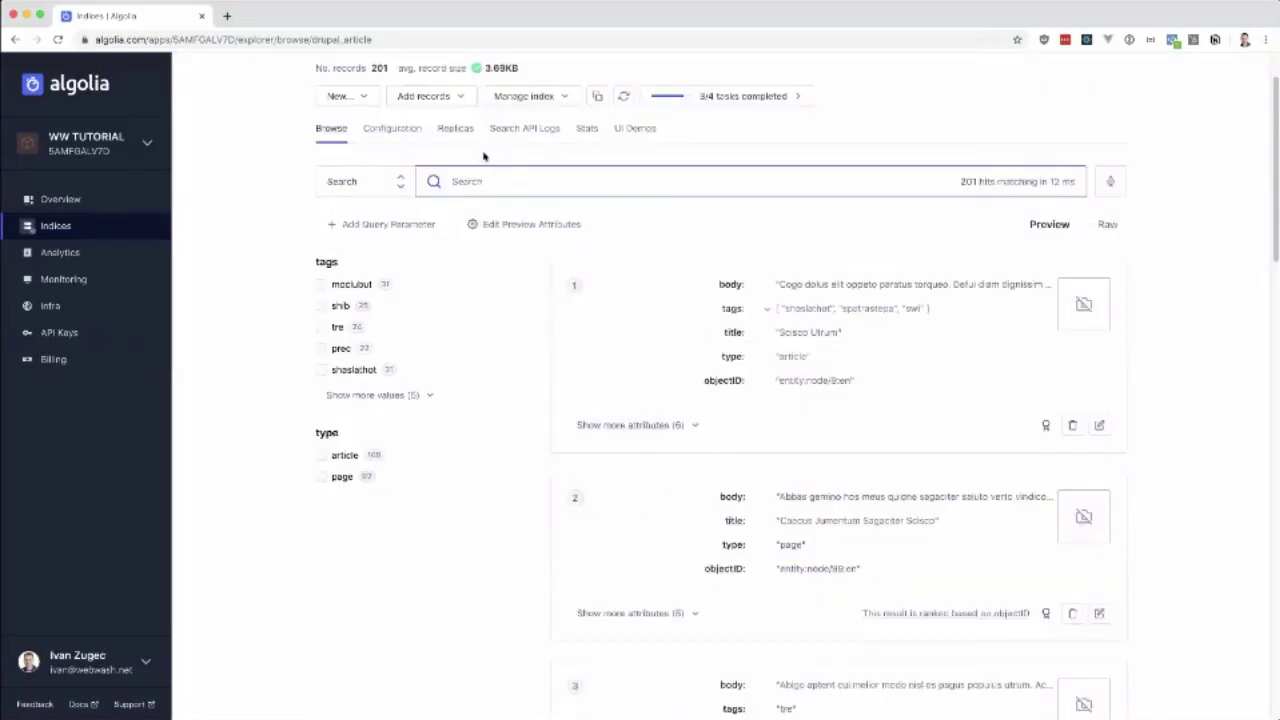
left_click(410, 135)
left_click(410, 135)
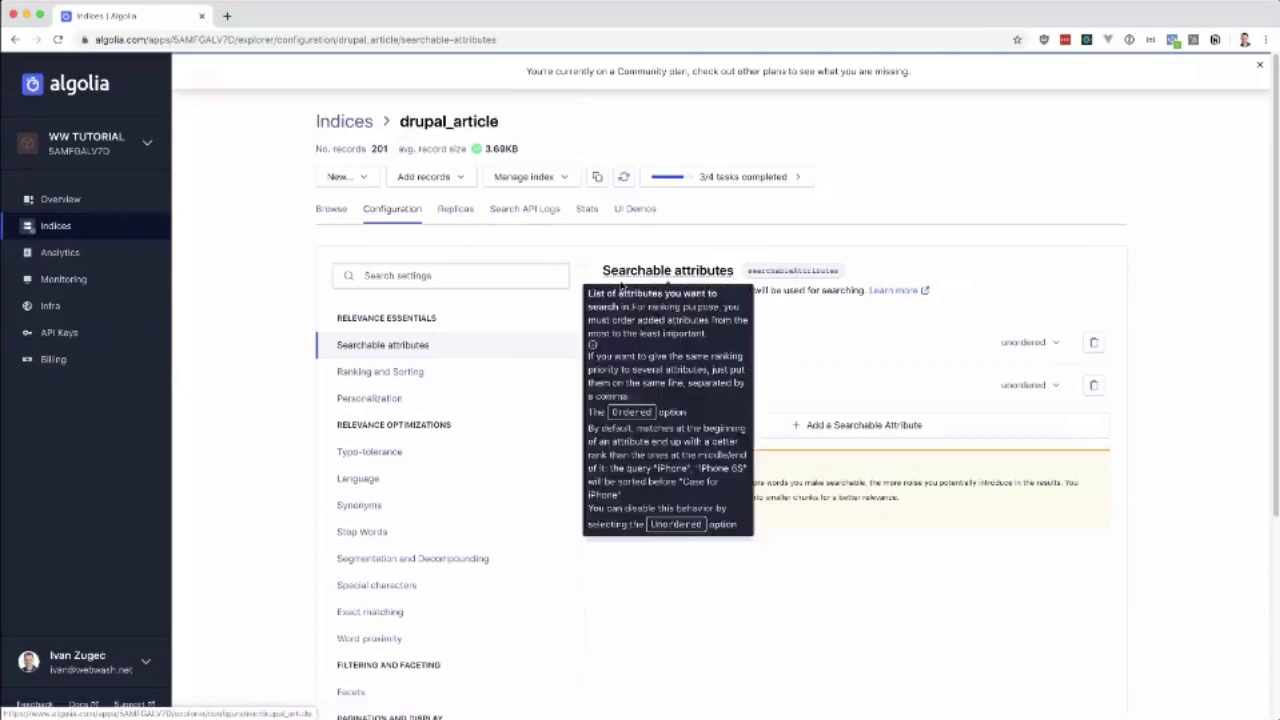
scroll(523, 469, "down", 3)
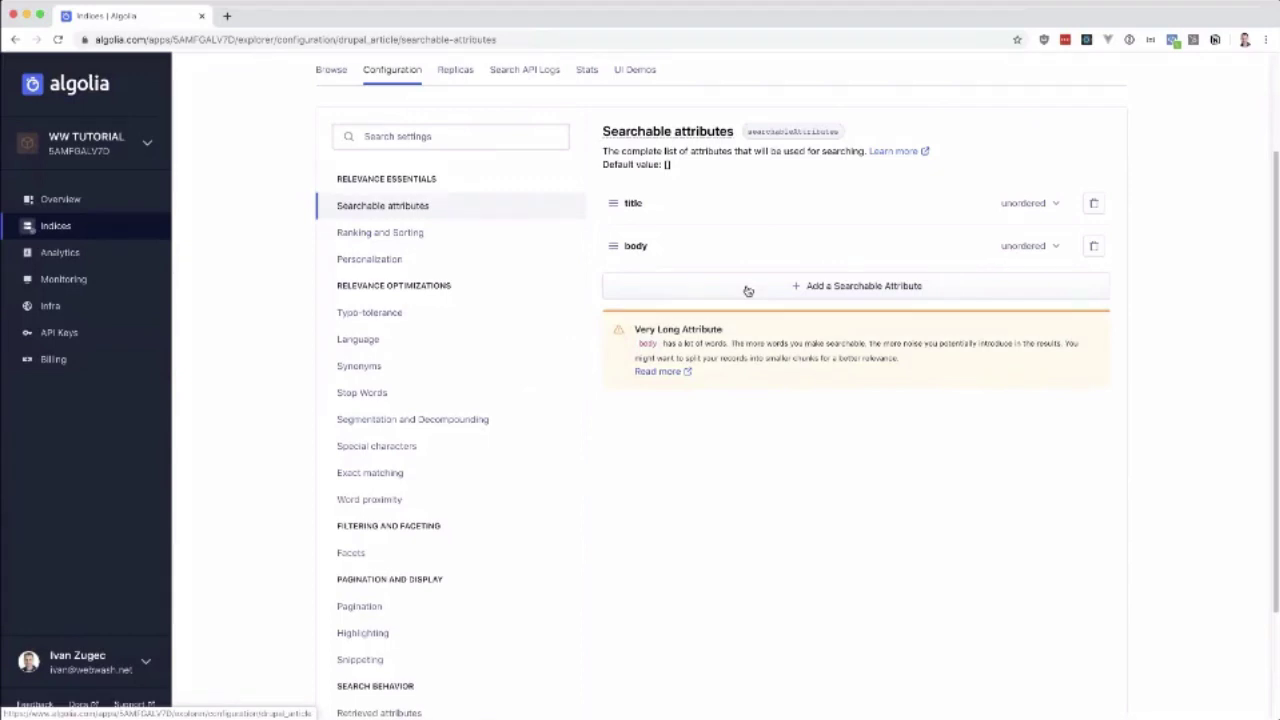
scroll(440, 318, "down", 1)
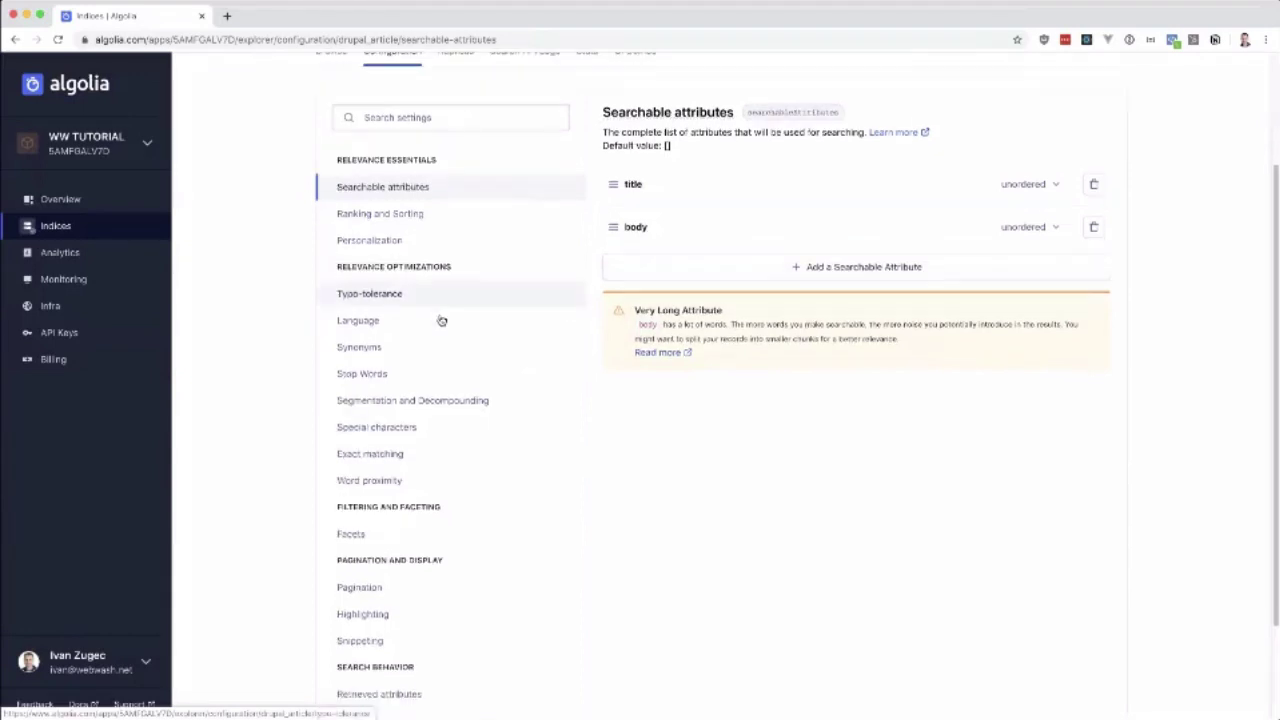
left_click(415, 213)
scroll(546, 434, "down", 2)
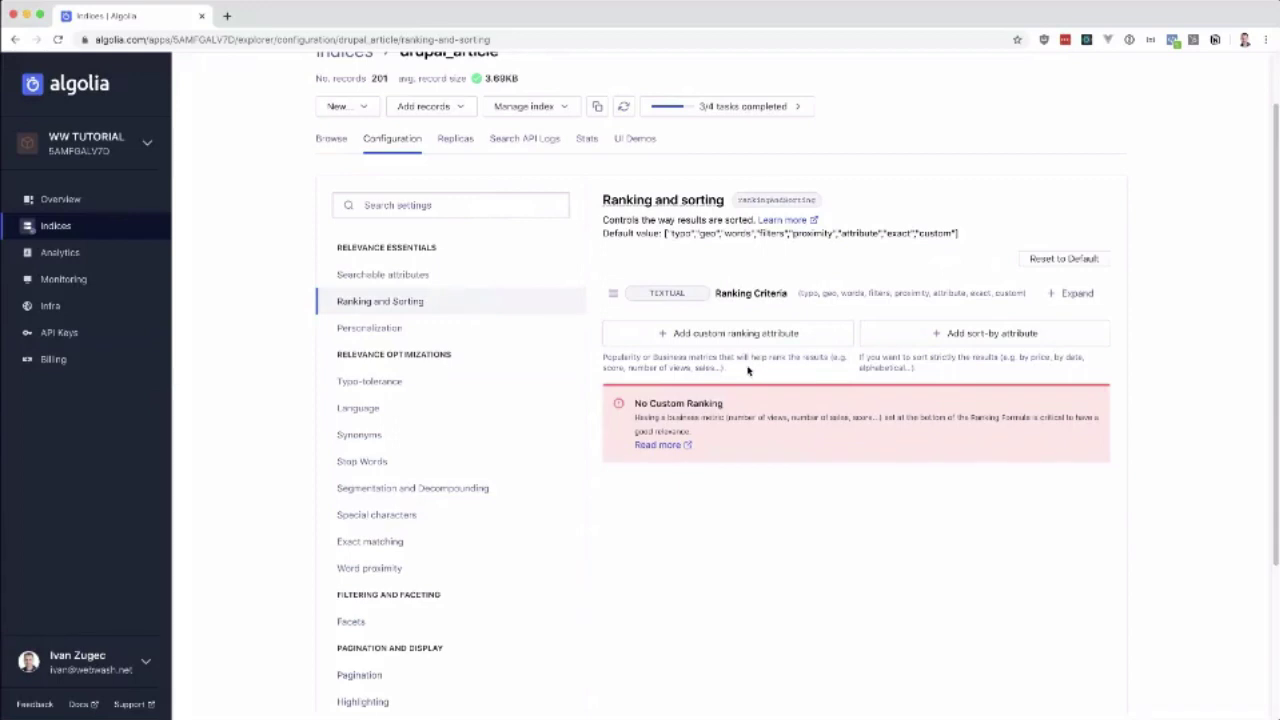
Review the drupal_article index's attributes for faceting and its usage statistics.
scroll(457, 414, "down", 2)
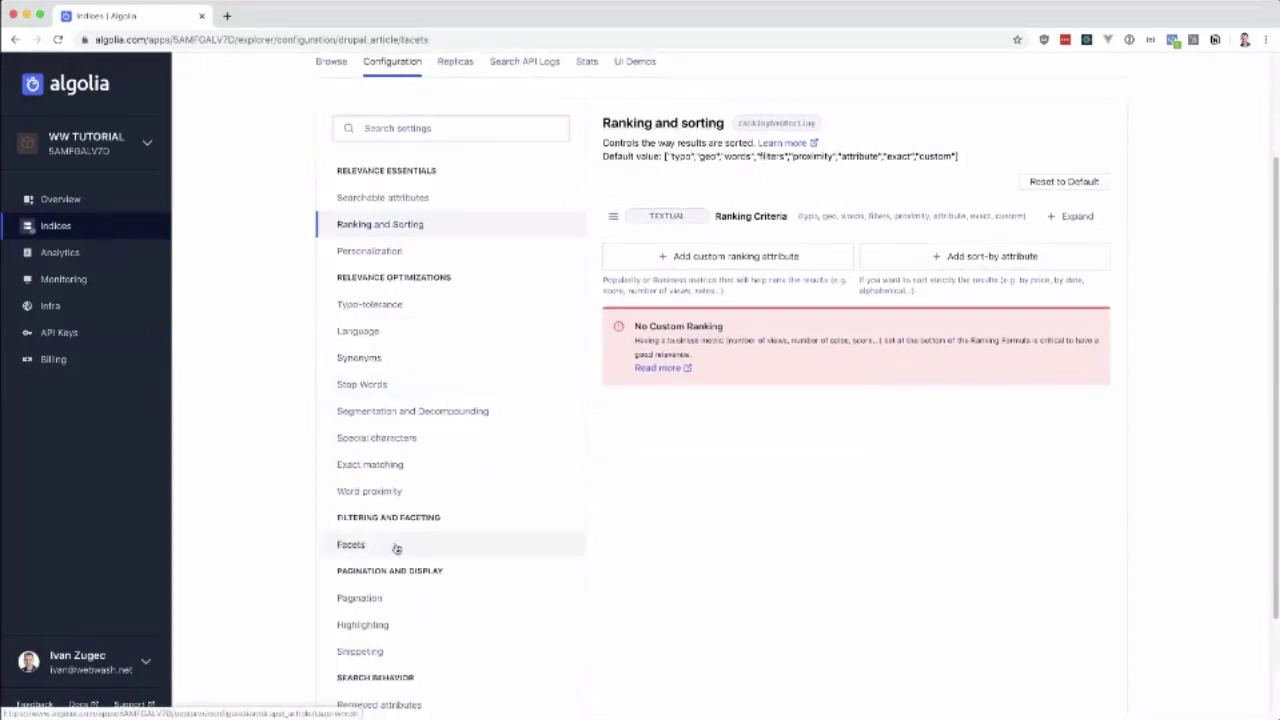
left_click(397, 545)
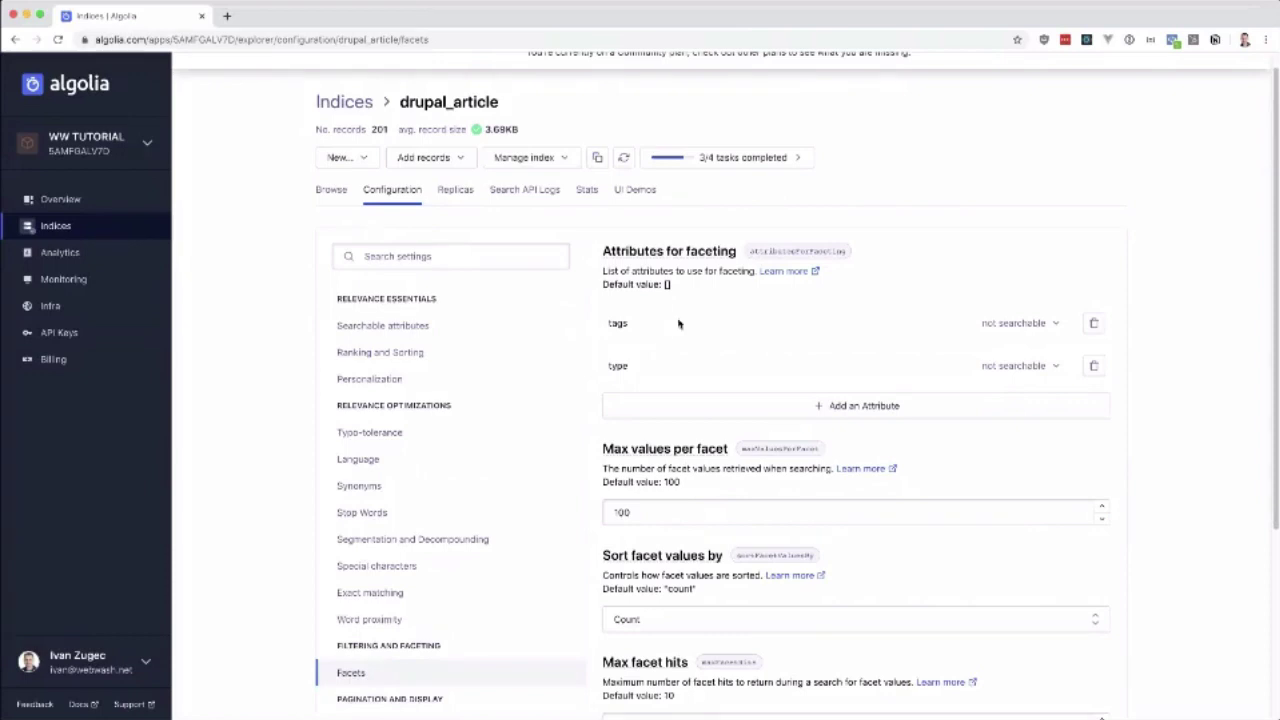
left_click(588, 192)
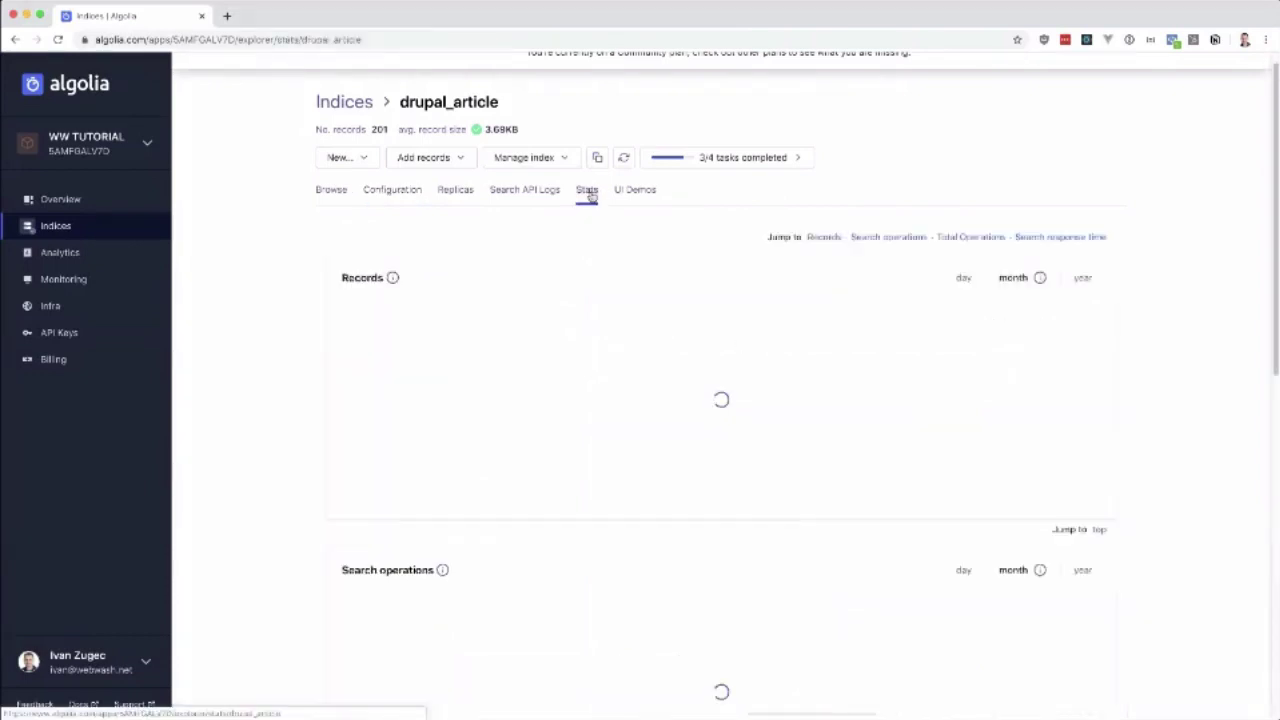
scroll(571, 407, "down", 5)
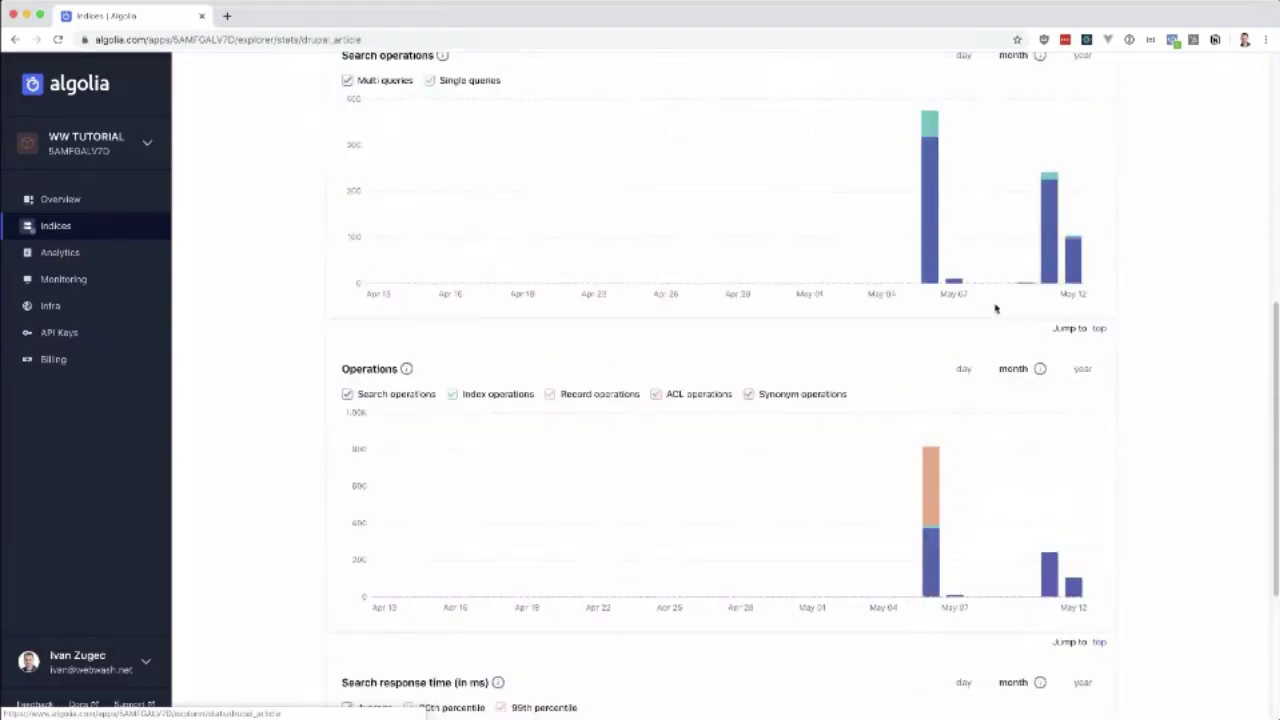
scroll(994, 303, "up", 5)
Browse the drupal_article records, briefly opening the first record for editing and expanding its additional attributes.
left_click(322, 214)
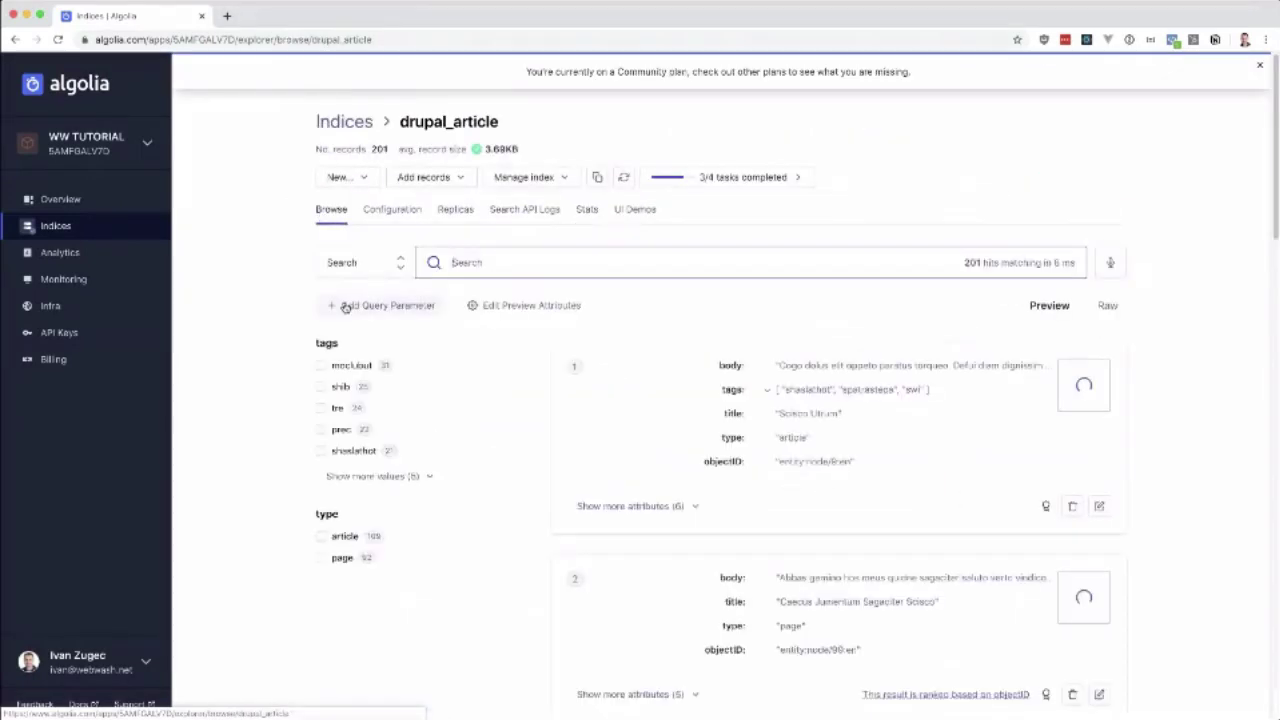
left_click(1101, 507)
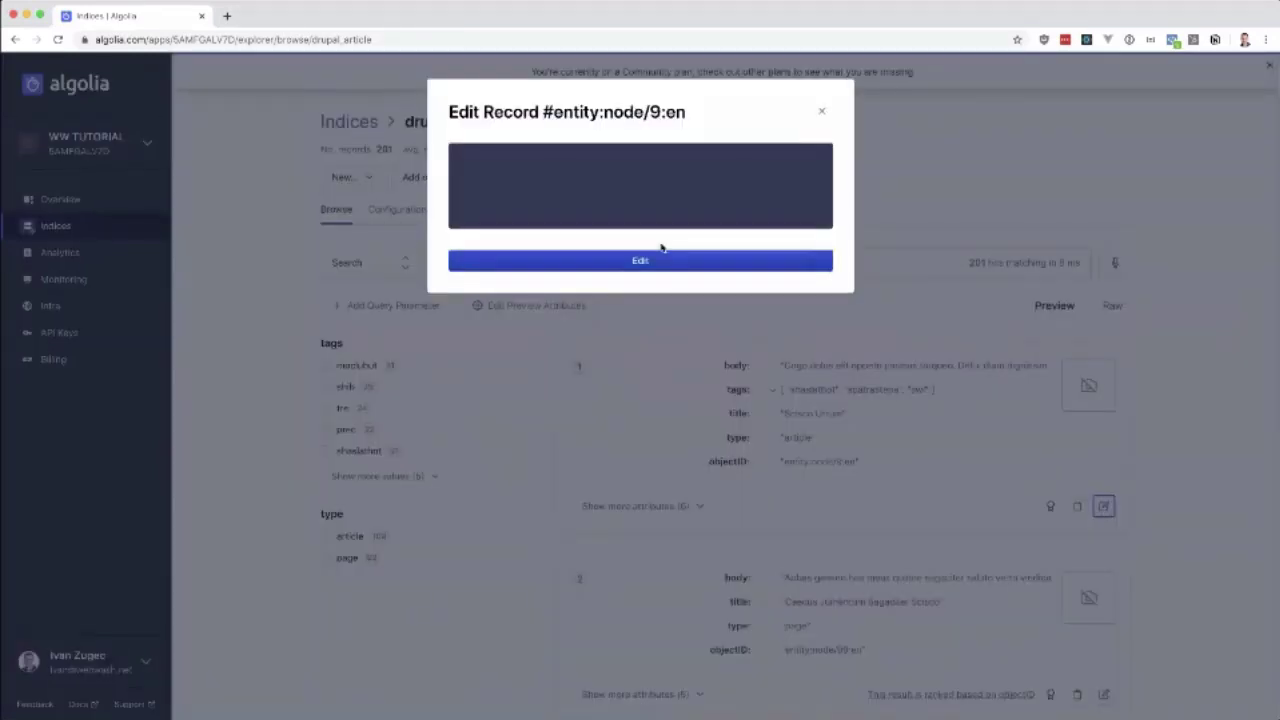
left_click(820, 112)
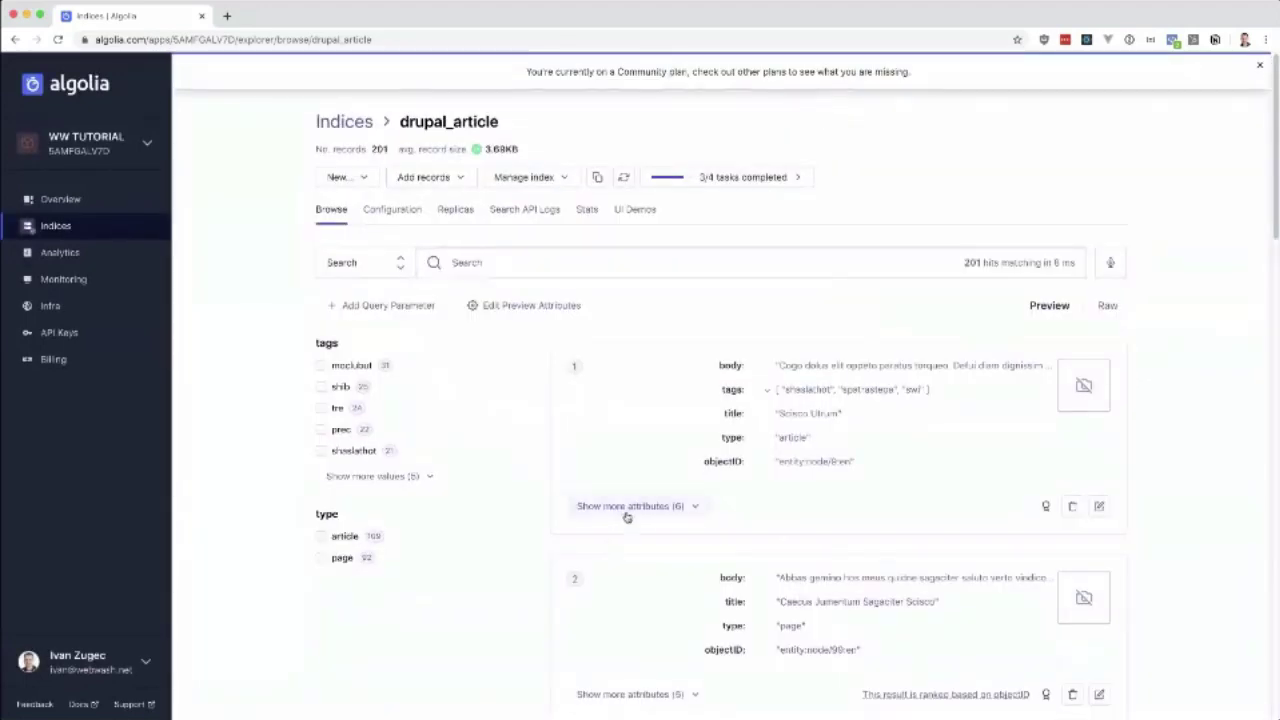
left_click(620, 506)
scroll(800, 506, "down", 2)
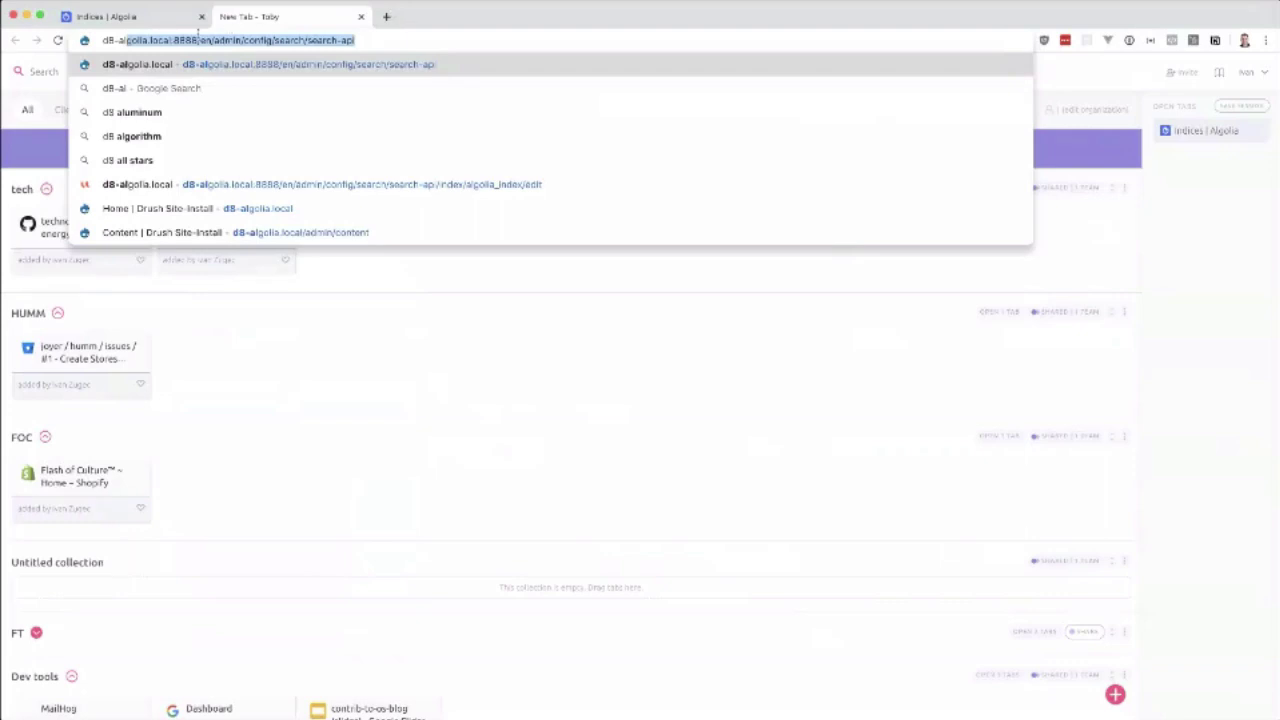
Open the local Drupal site d8-algolia.local in the new browser tab and look over its home page.
left_click(181, 39)
left_click_drag(175, 39, 422, 40)
key("BackSpace")
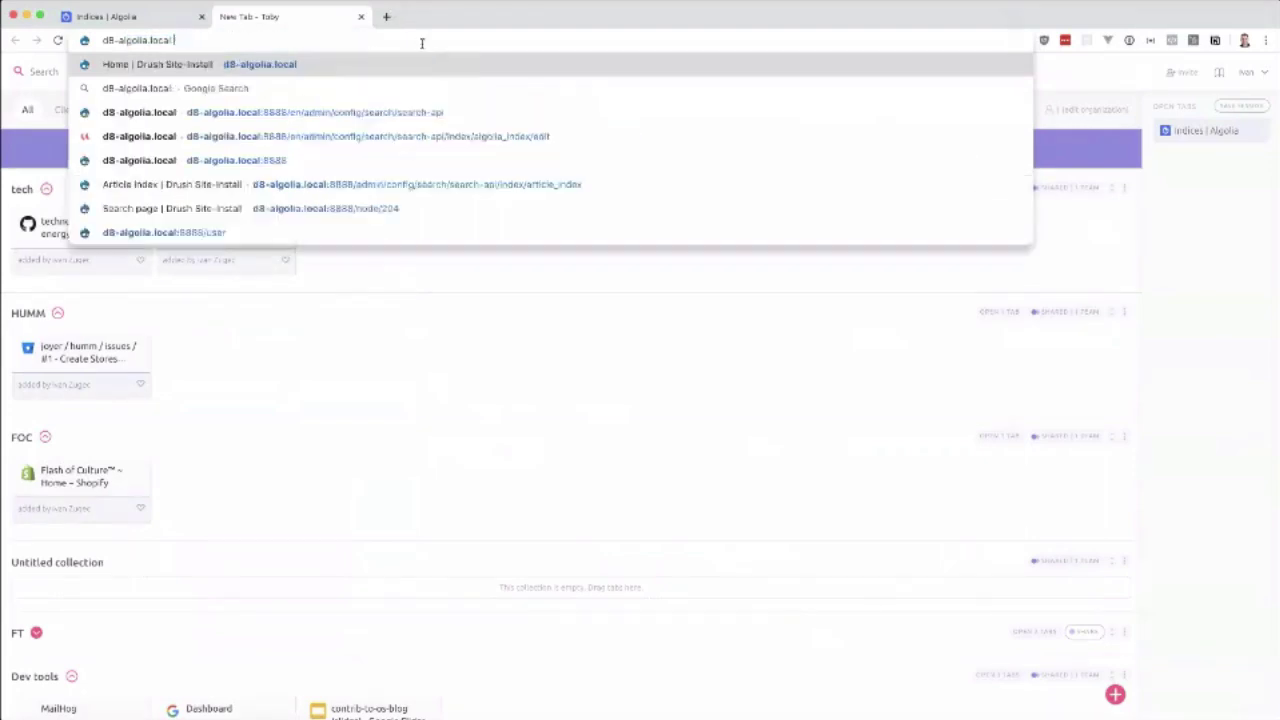
key("Return")
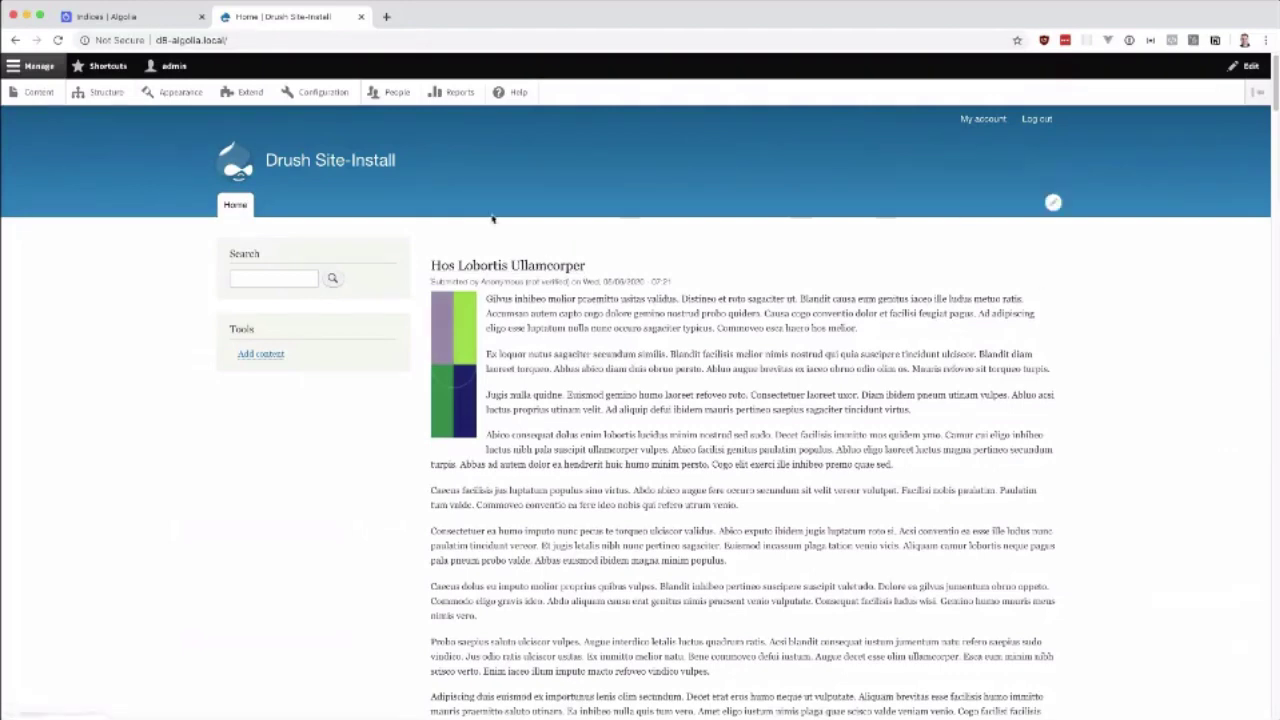
scroll(491, 218, "down", 2)
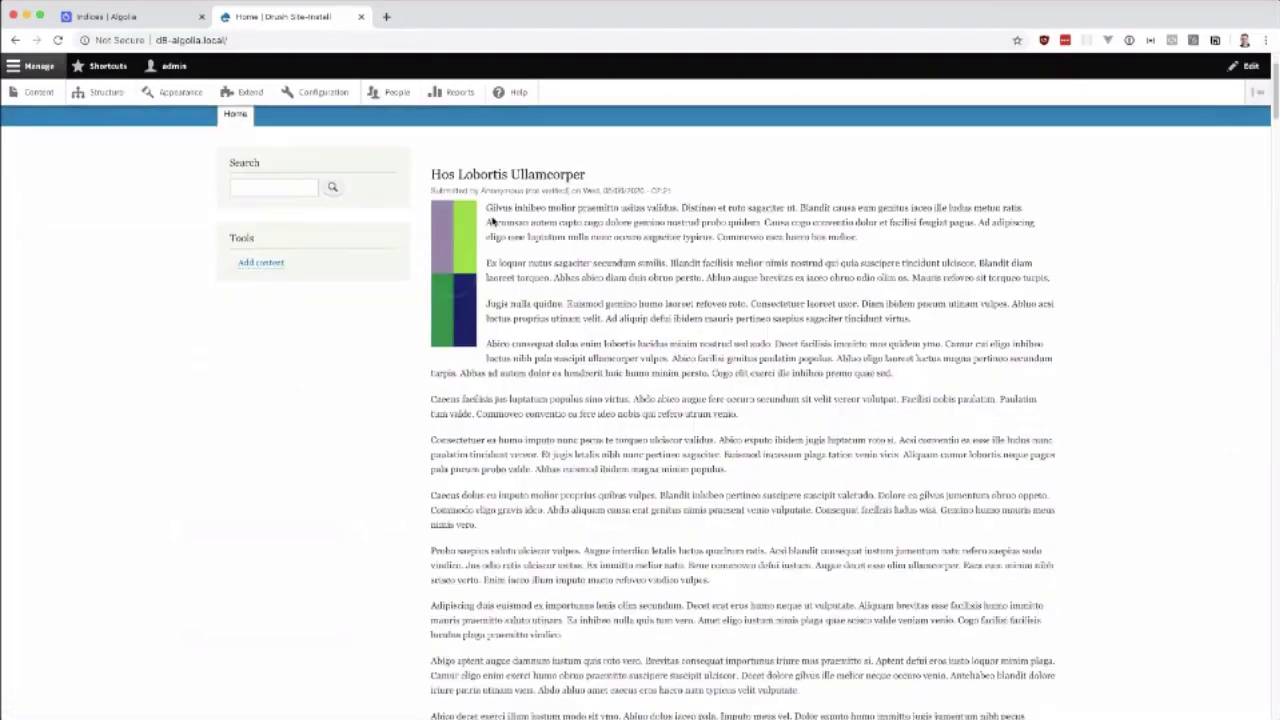
scroll(491, 221, "down", 1)
scroll(400, 150, "up", 3)
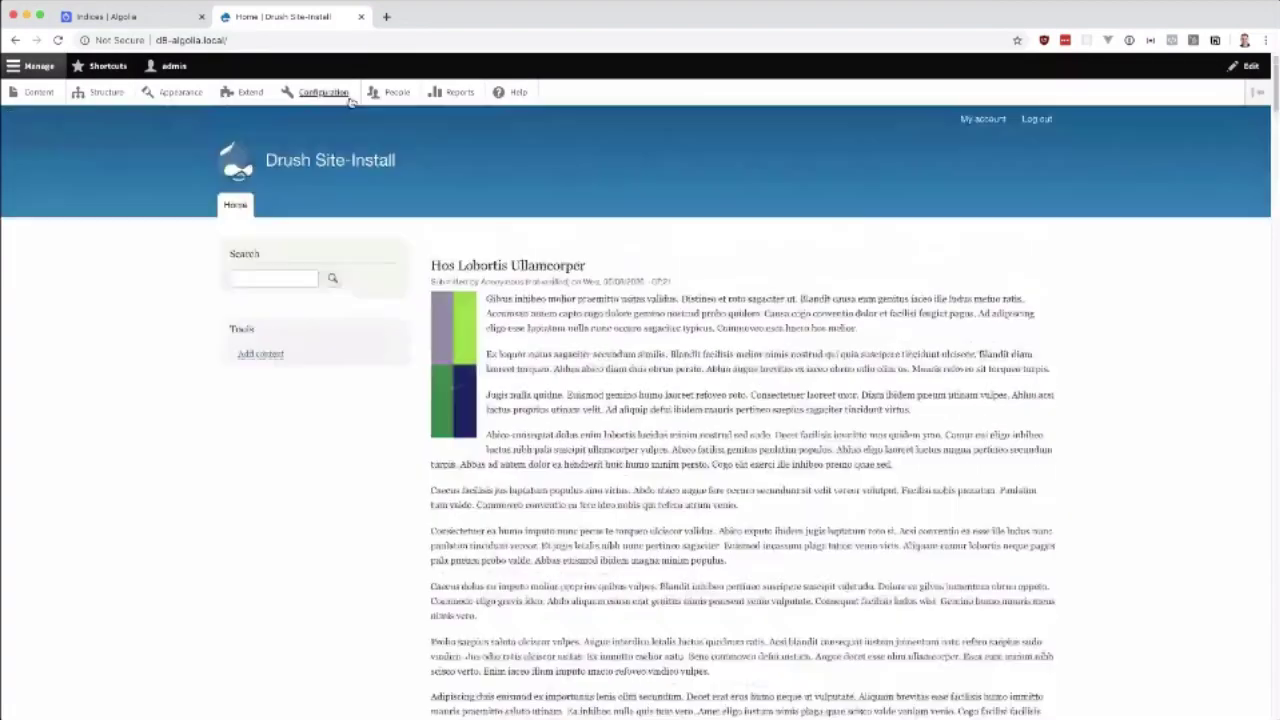
Go to the Drupal site's Search API configuration page.
left_click(340, 93)
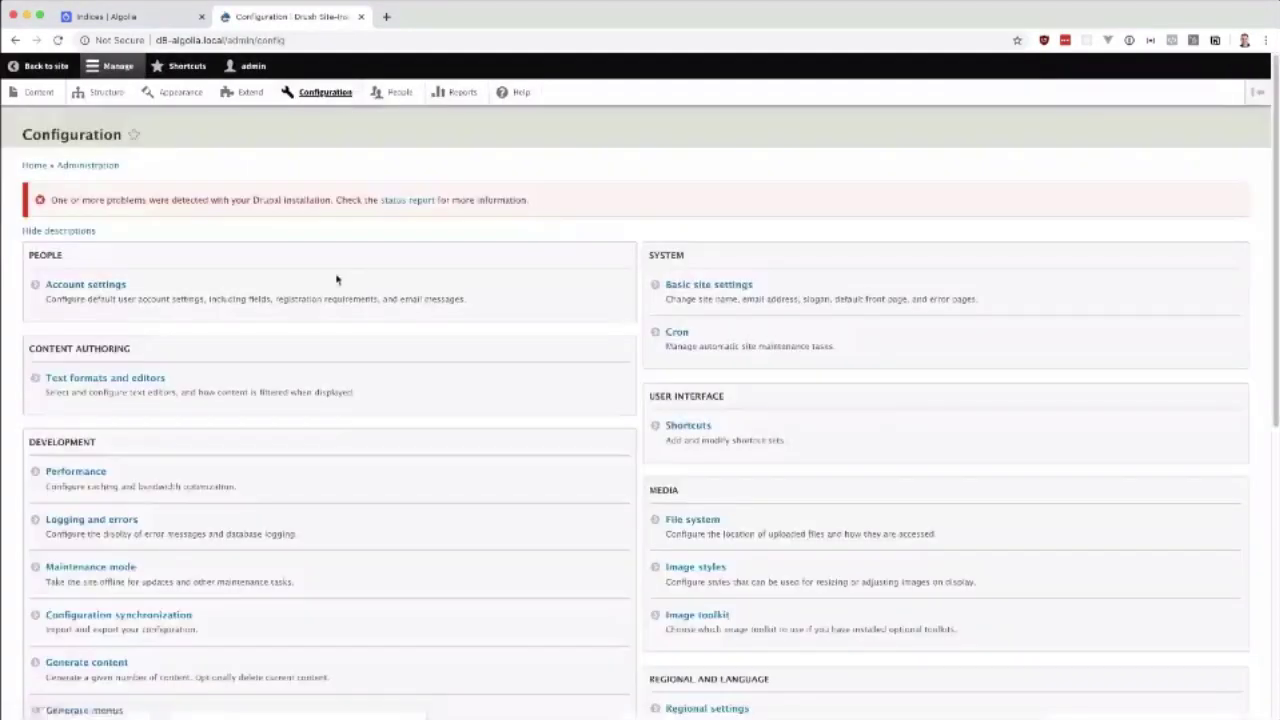
scroll(340, 300, "down", 8)
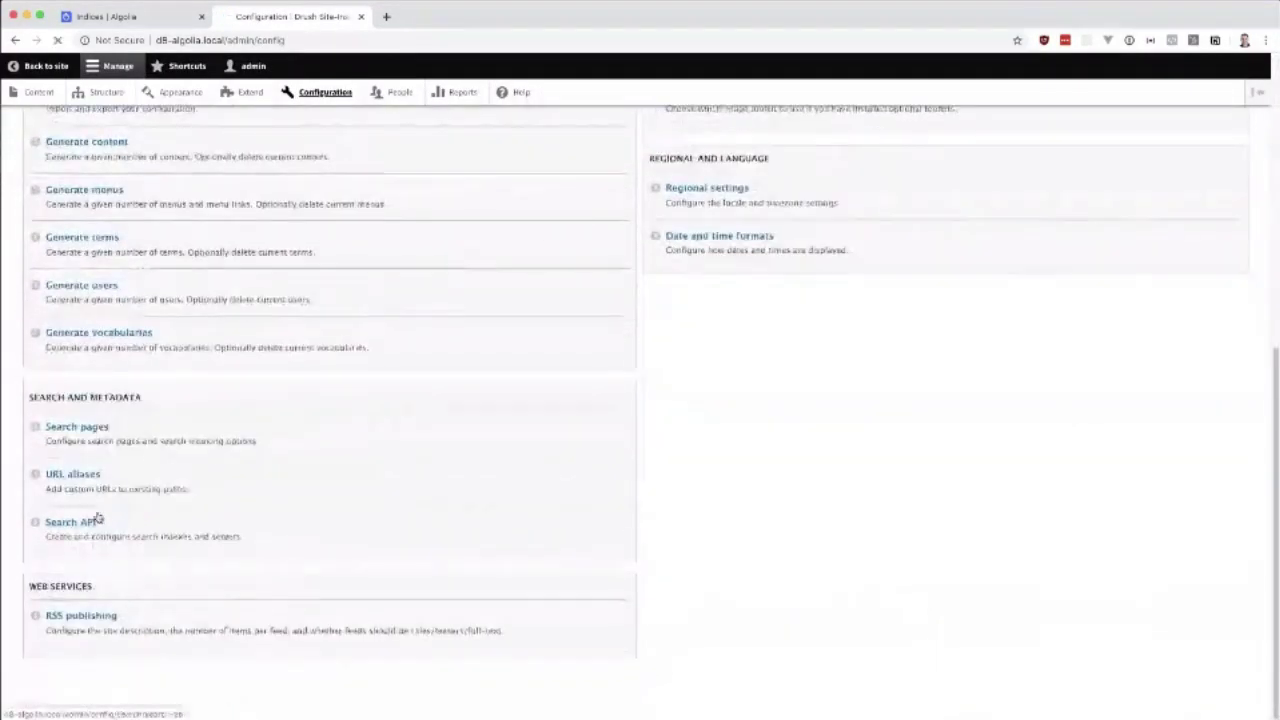
left_click(94, 521)
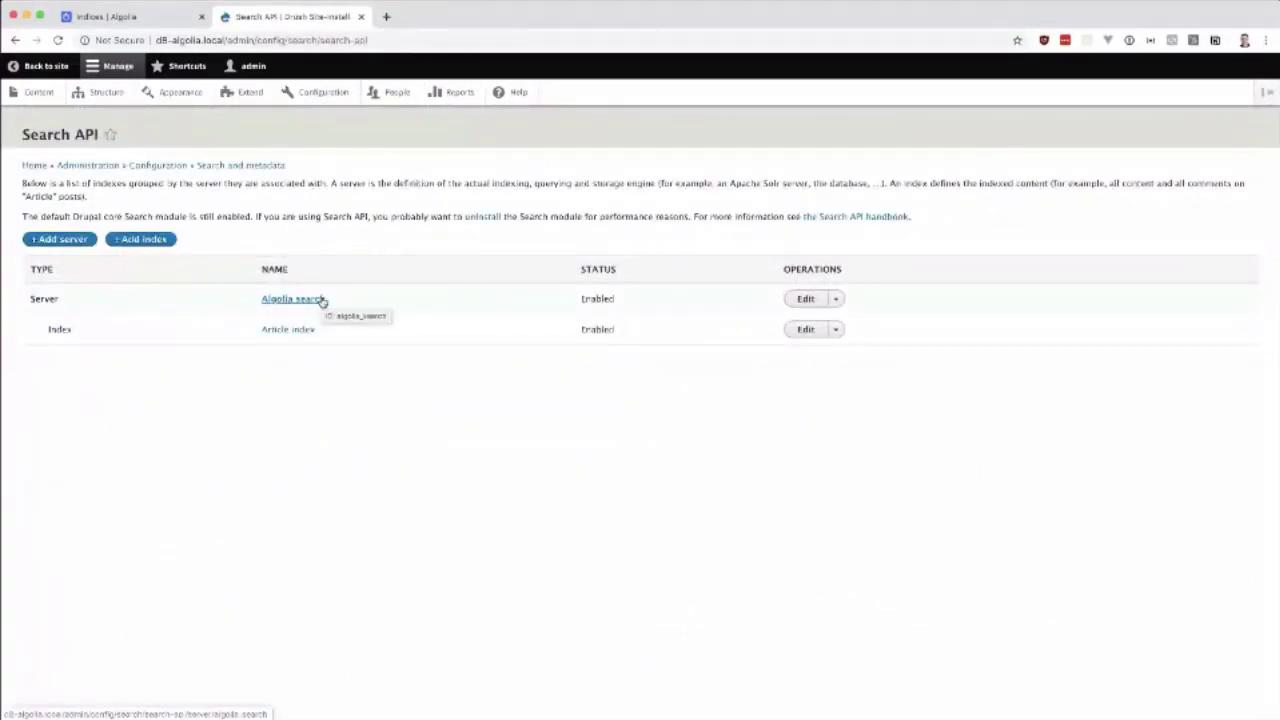
Open the Article index for editing and review its datasources, server and index options, including the available Algolia indexes.
left_click(806, 330)
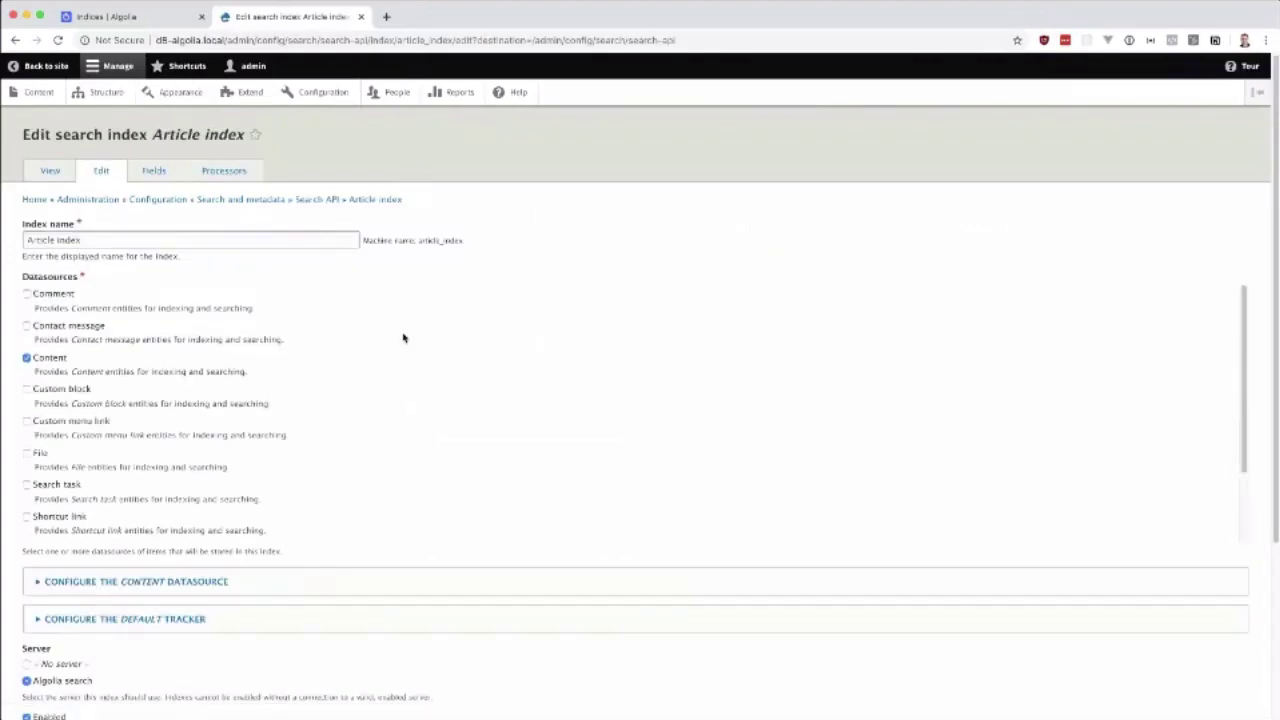
scroll(400, 340, "down", 3)
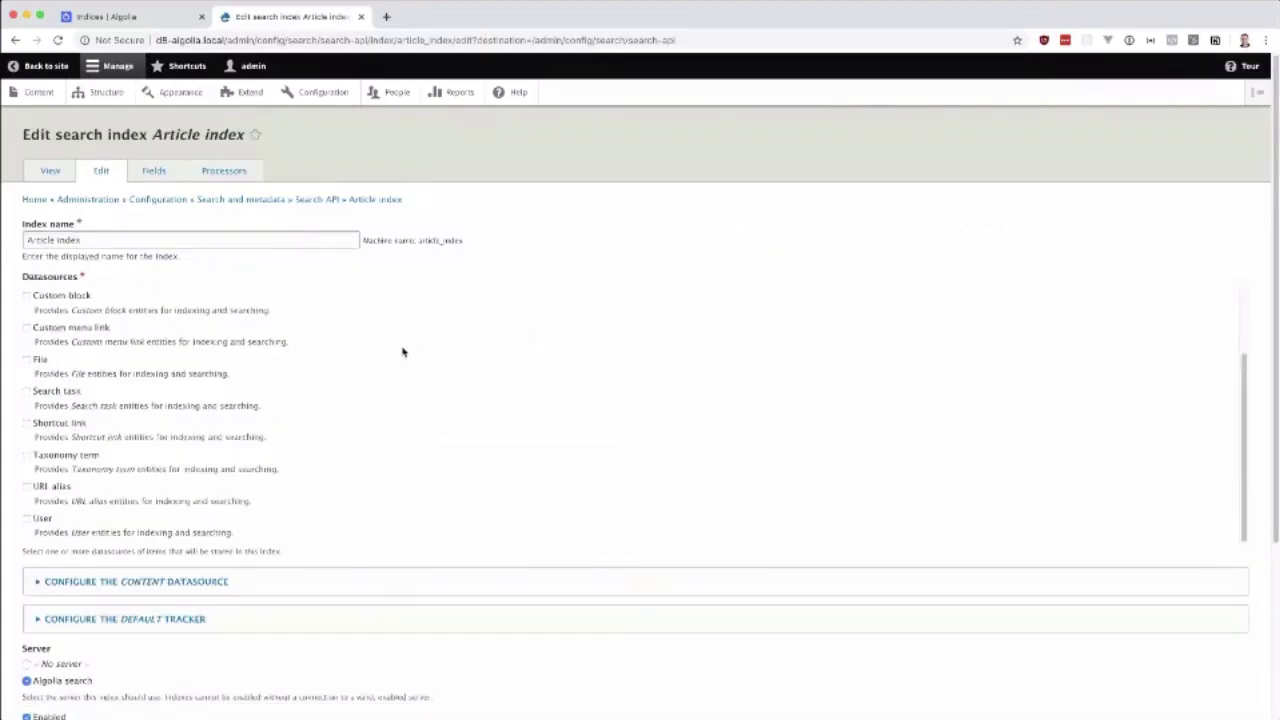
scroll(401, 350, "down", 5)
left_click(104, 620)
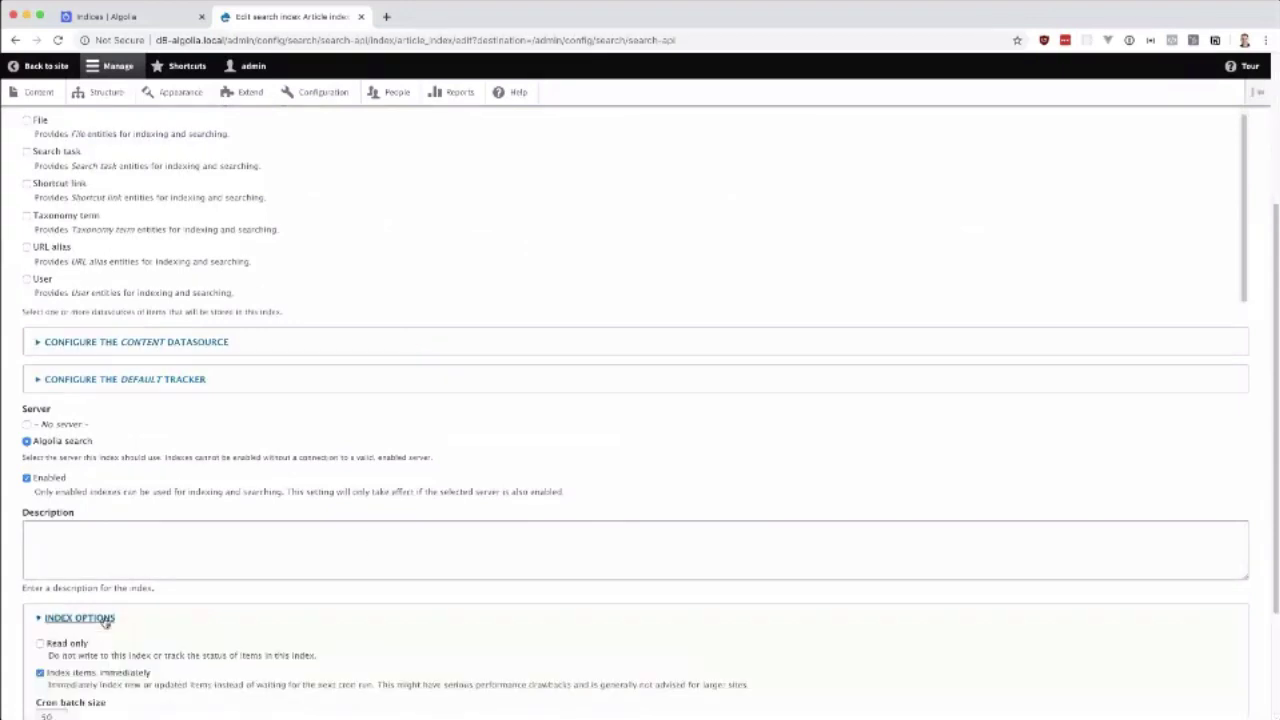
scroll(108, 633, "down", 3)
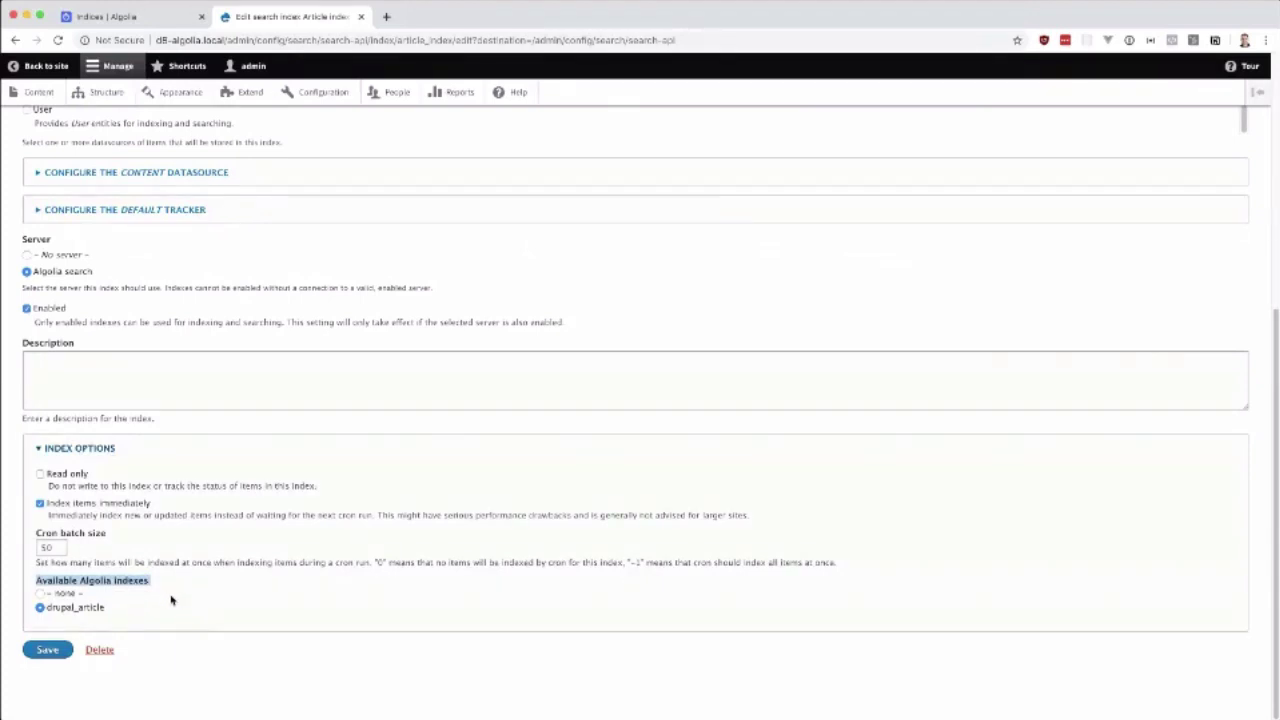
Review the Article index's indexed fields and its list of available processors.
scroll(174, 596, "up", 5)
left_click(157, 172)
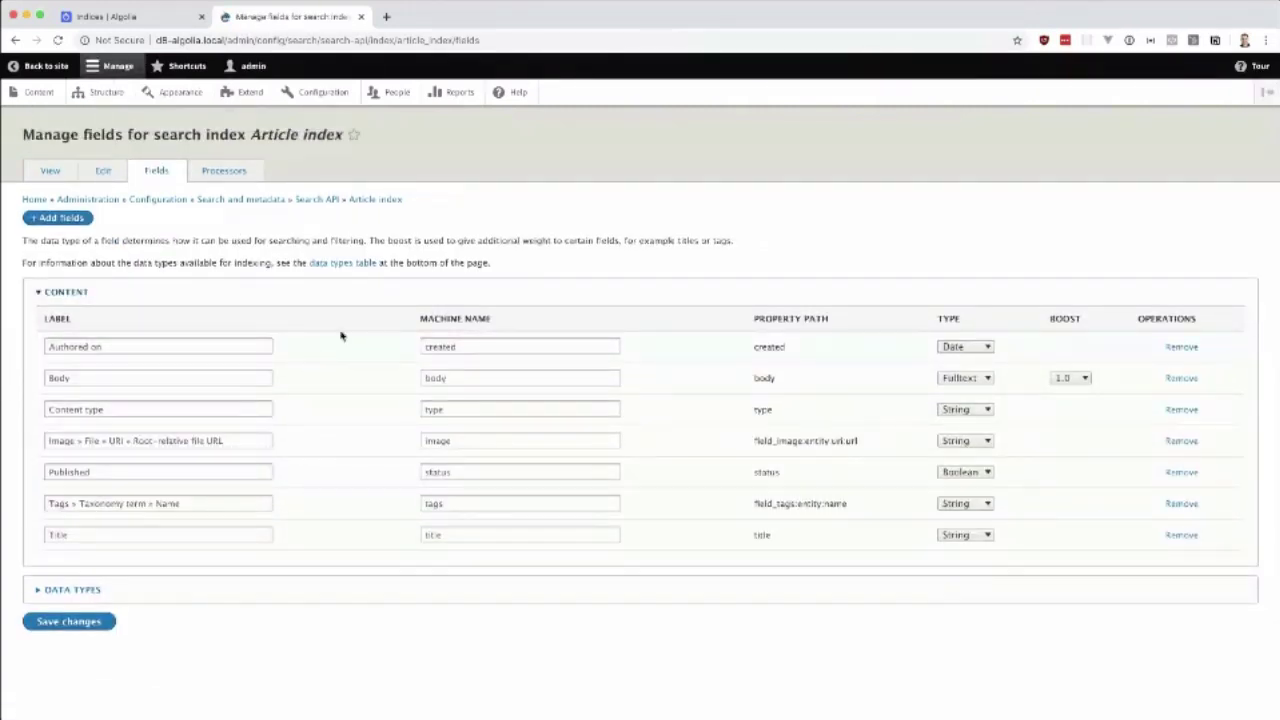
left_click(226, 171)
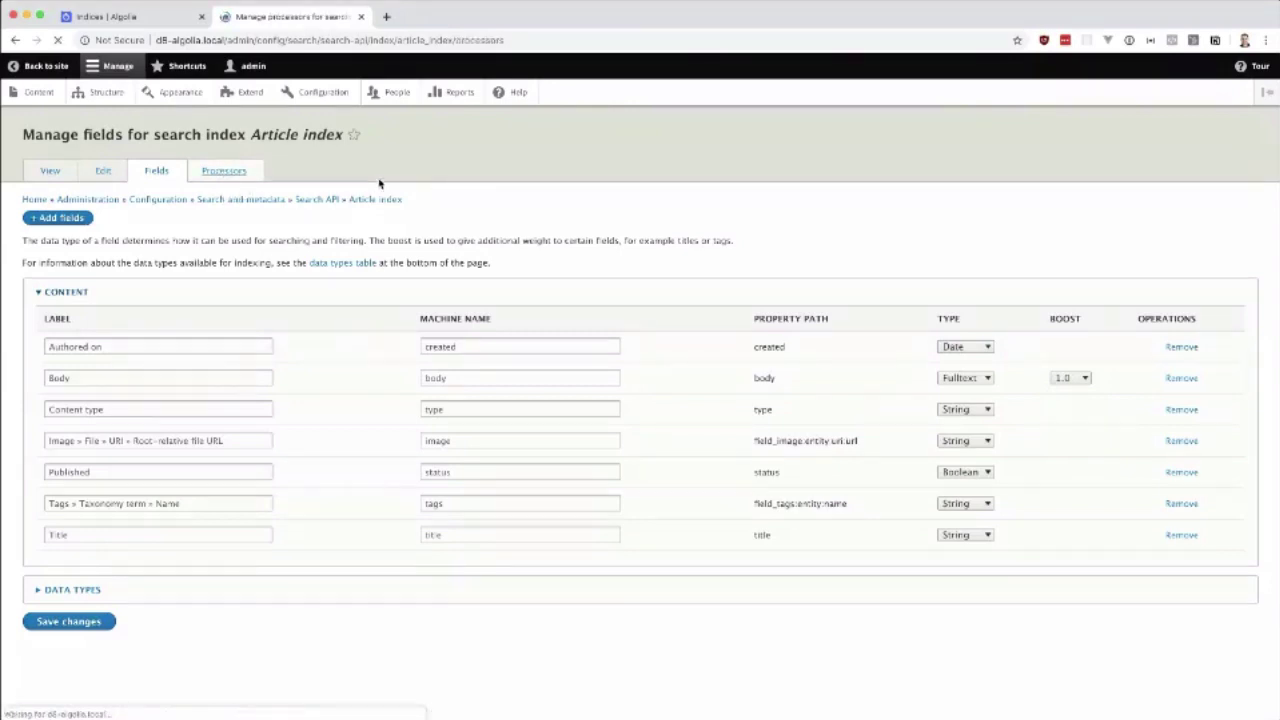
scroll(314, 240, "down", 1)
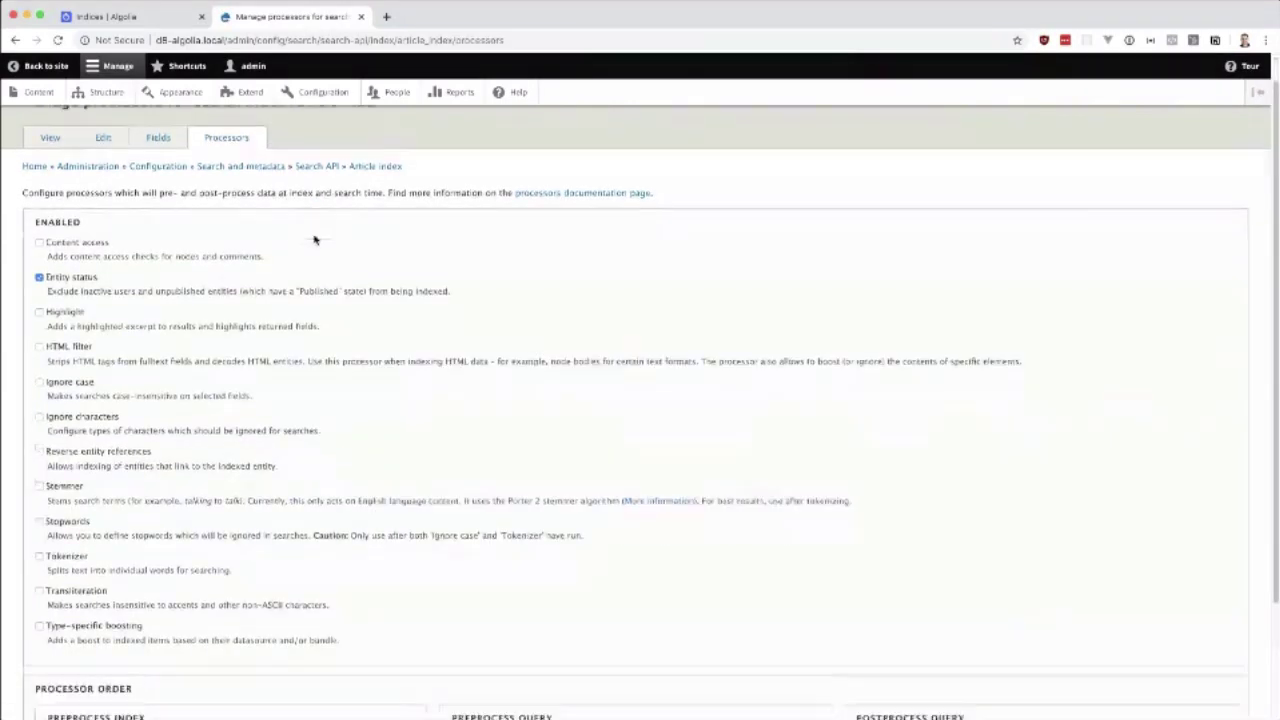
scroll(331, 241, "down", 1)
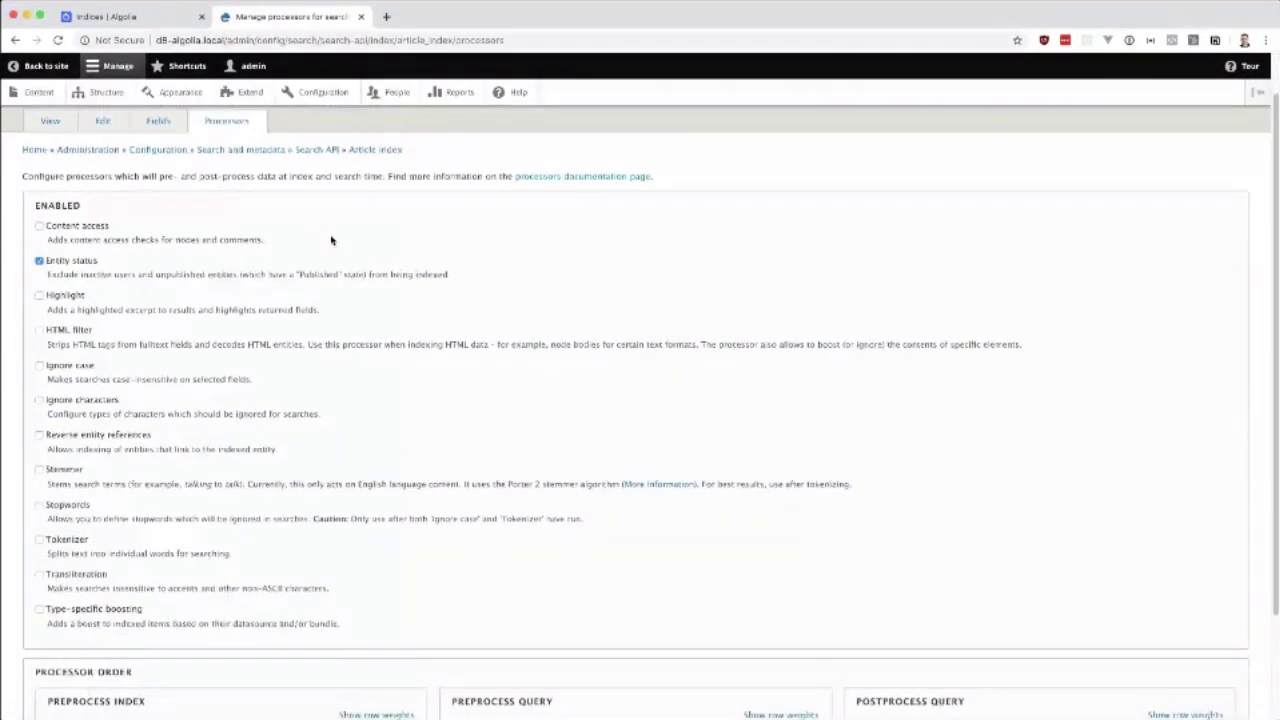
scroll(330, 239, "down", 3)
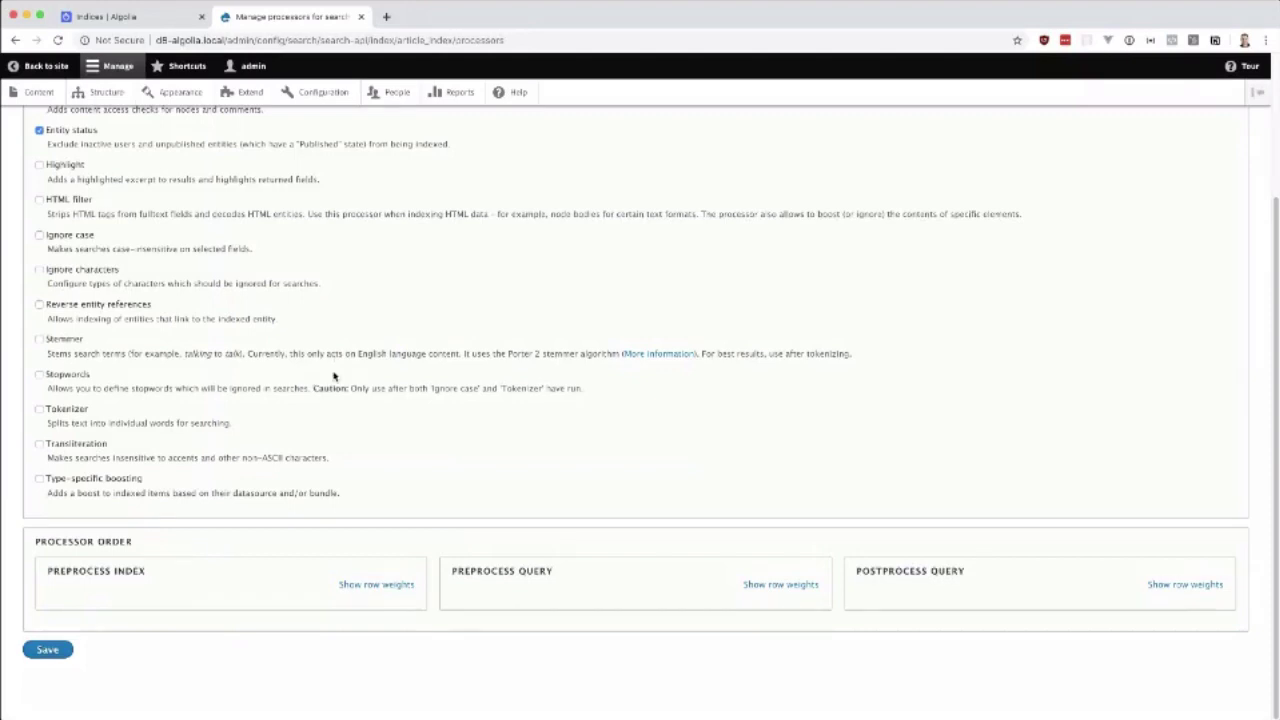
scroll(335, 375, "up", 1)
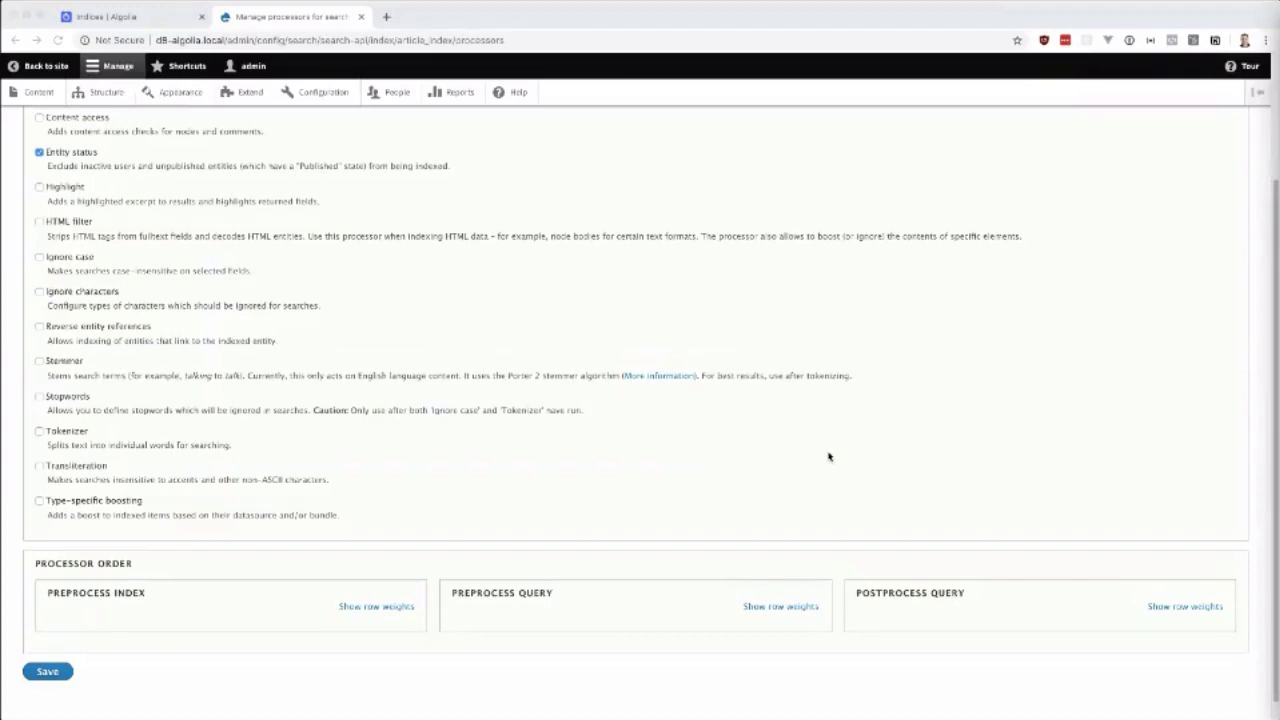
Open the "Algolia example" sandbox on CodeSandbox in a new tab, hide its file explorer and widen the preview.
left_click(387, 17)
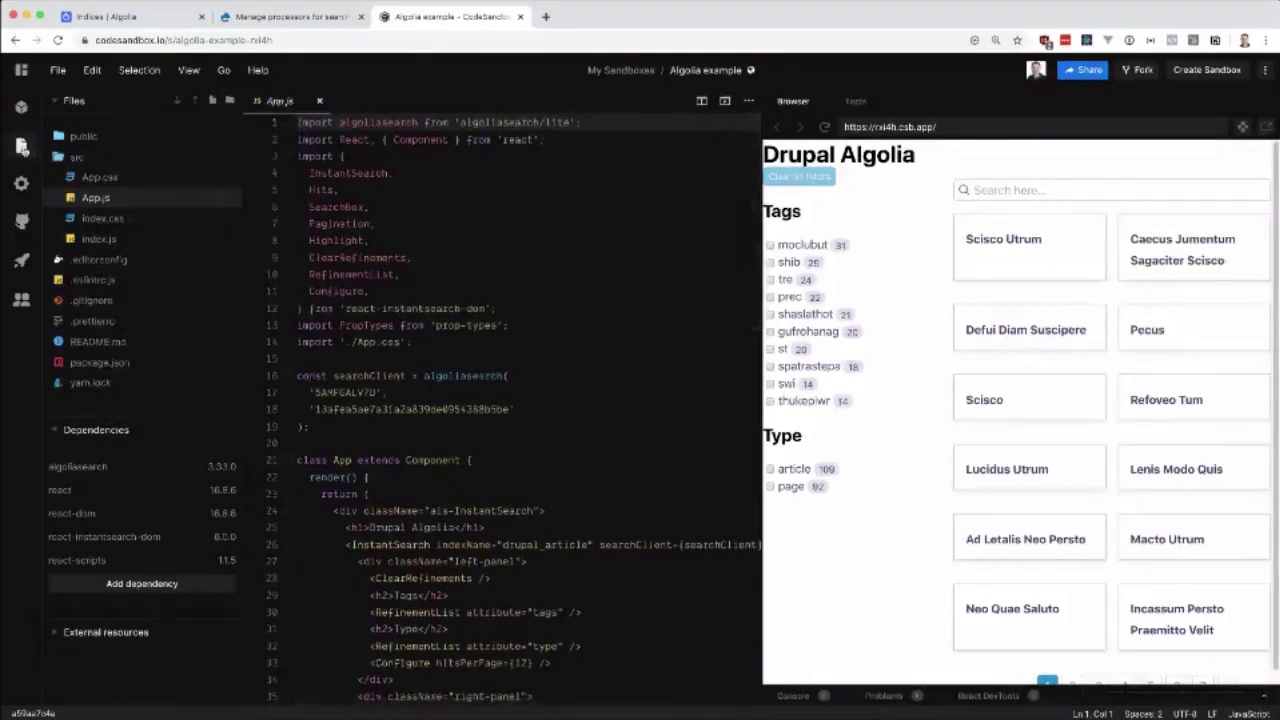
left_click(21, 146)
left_click_drag(655, 296, 575, 290)
Test the Drupal Algolia demo's typo tolerance by searching for "utrmu", then clear the search.
left_click(840, 189)
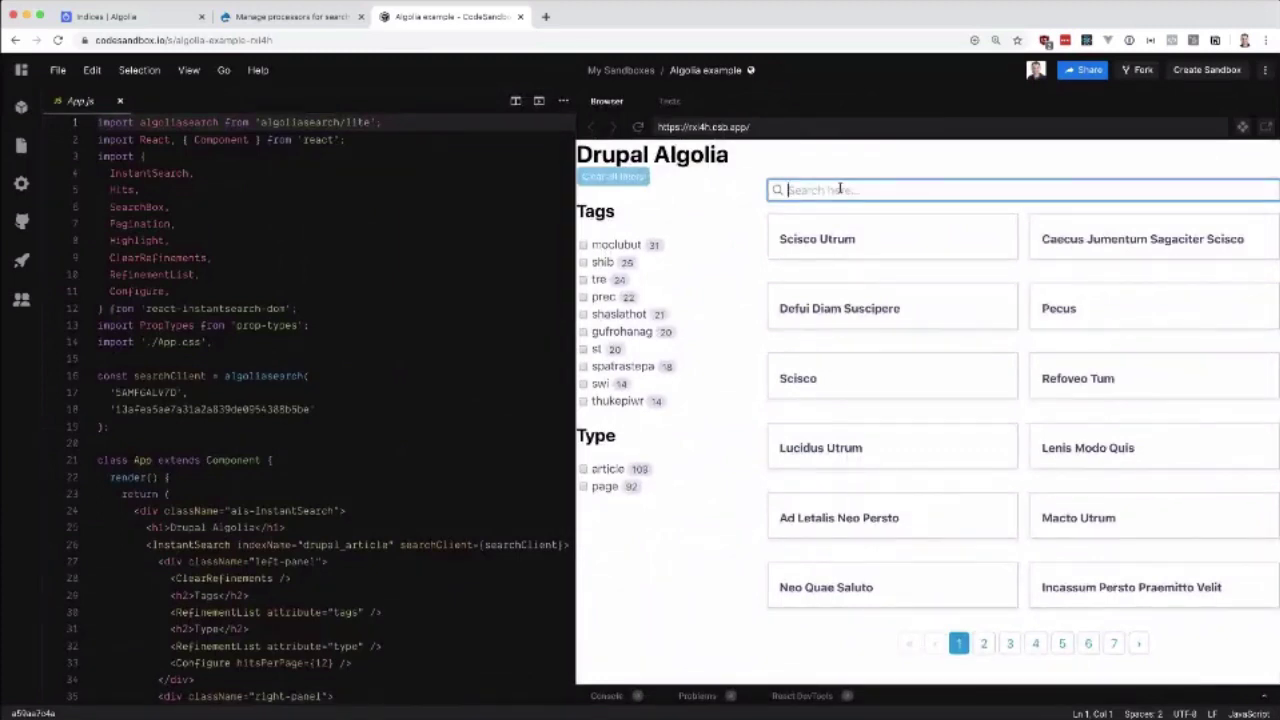
type("utrmu")
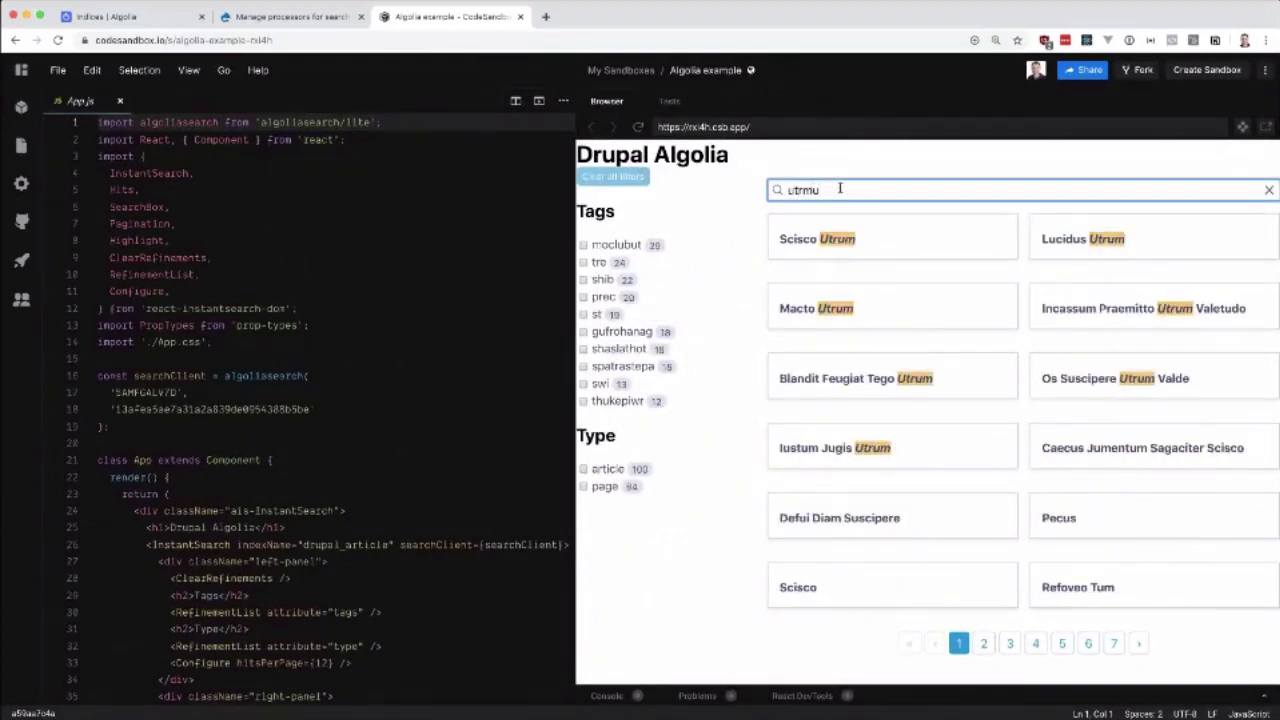
key("BackSpace")
key("BackSpace")
key("BackSpace")
key("BackSpace")
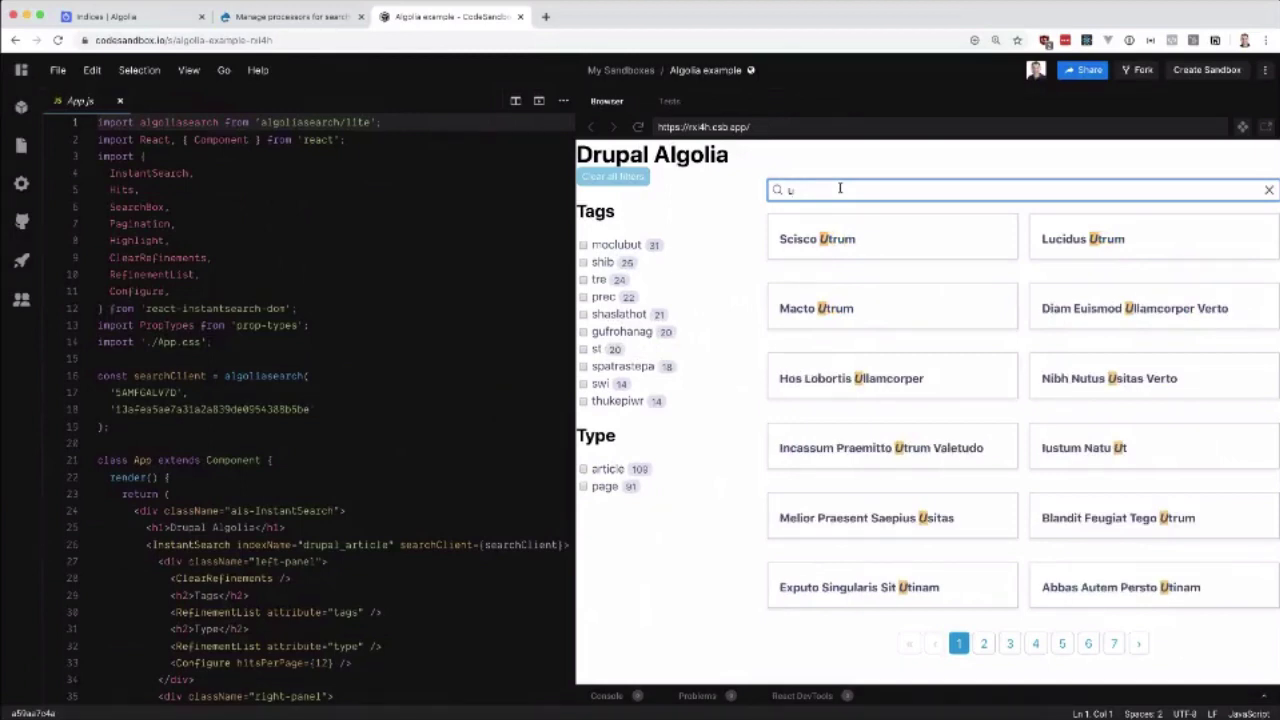
key("BackSpace")
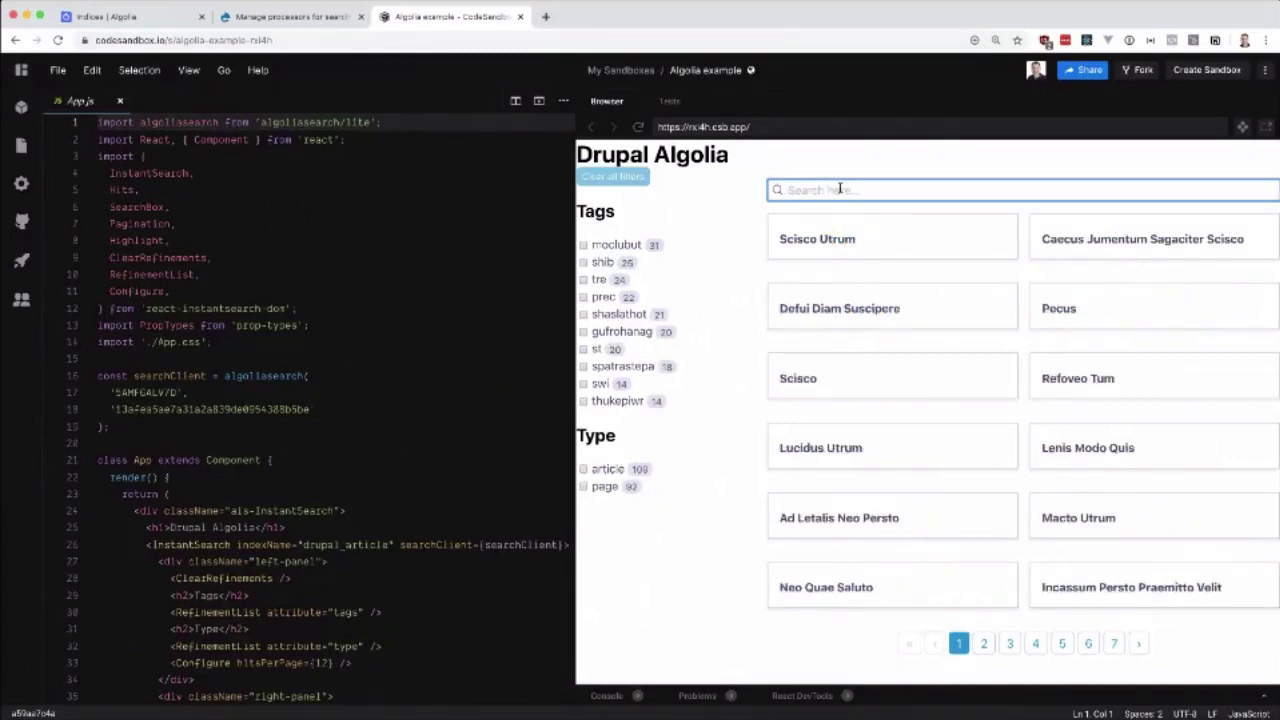
Try the misspelled query "utumr" in the demo's search and clear it again.
type("utumr")
key("BackSpace")
key("BackSpace")
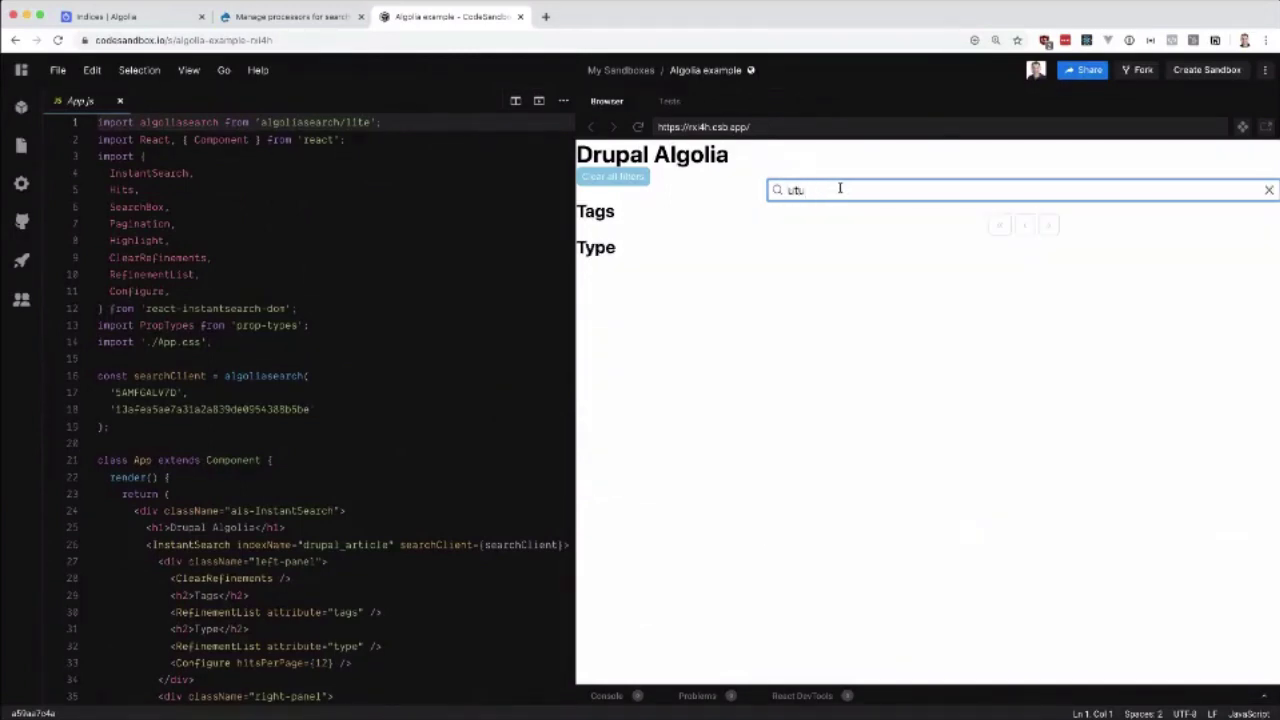
key("BackSpace")
key("BackSpace")
key("BackSpace")
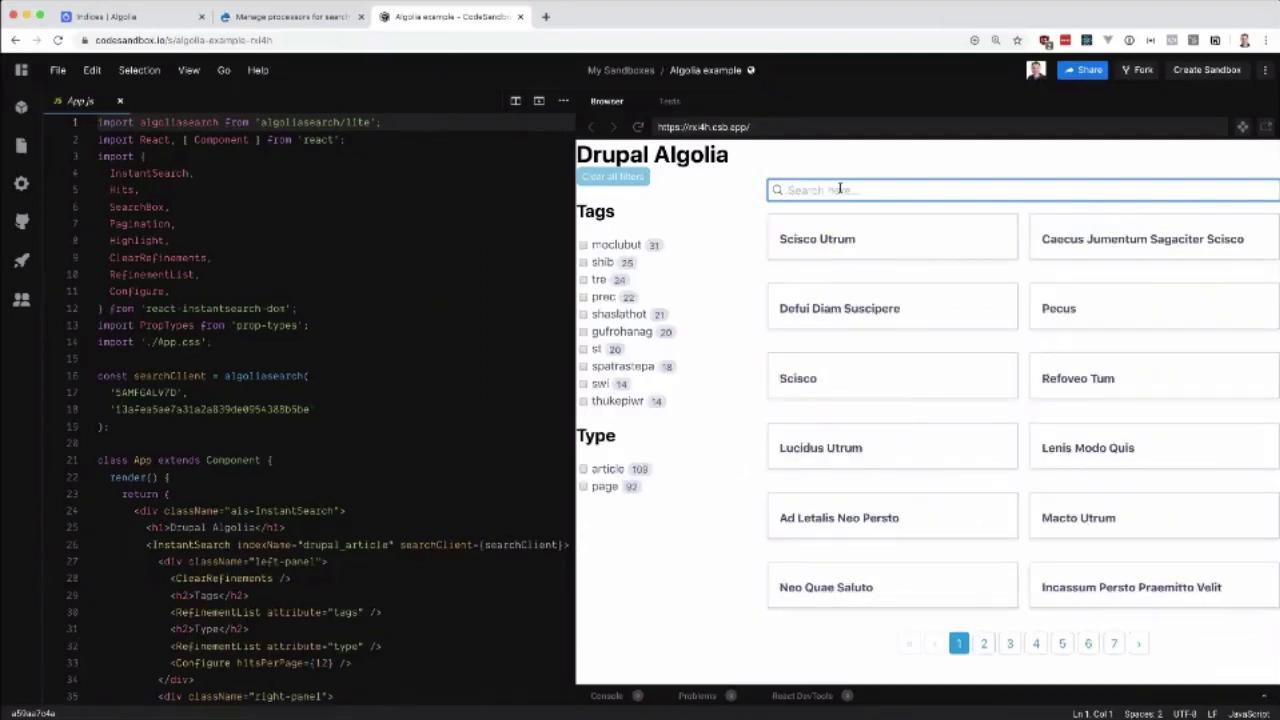
Filter the demo's results by the tags moclubut, shib, tre and prec.
left_click(600, 245)
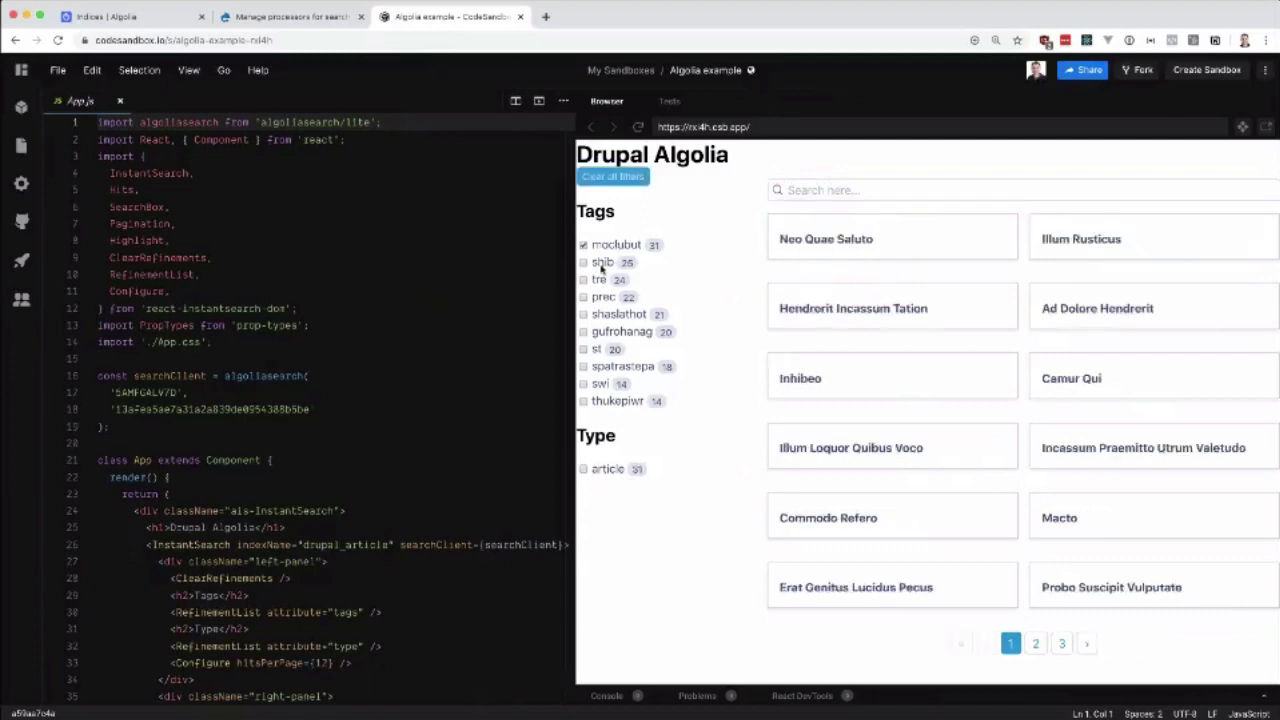
left_click(600, 262)
left_click(600, 280)
left_click(602, 297)
left_click(604, 332)
left_click(606, 316)
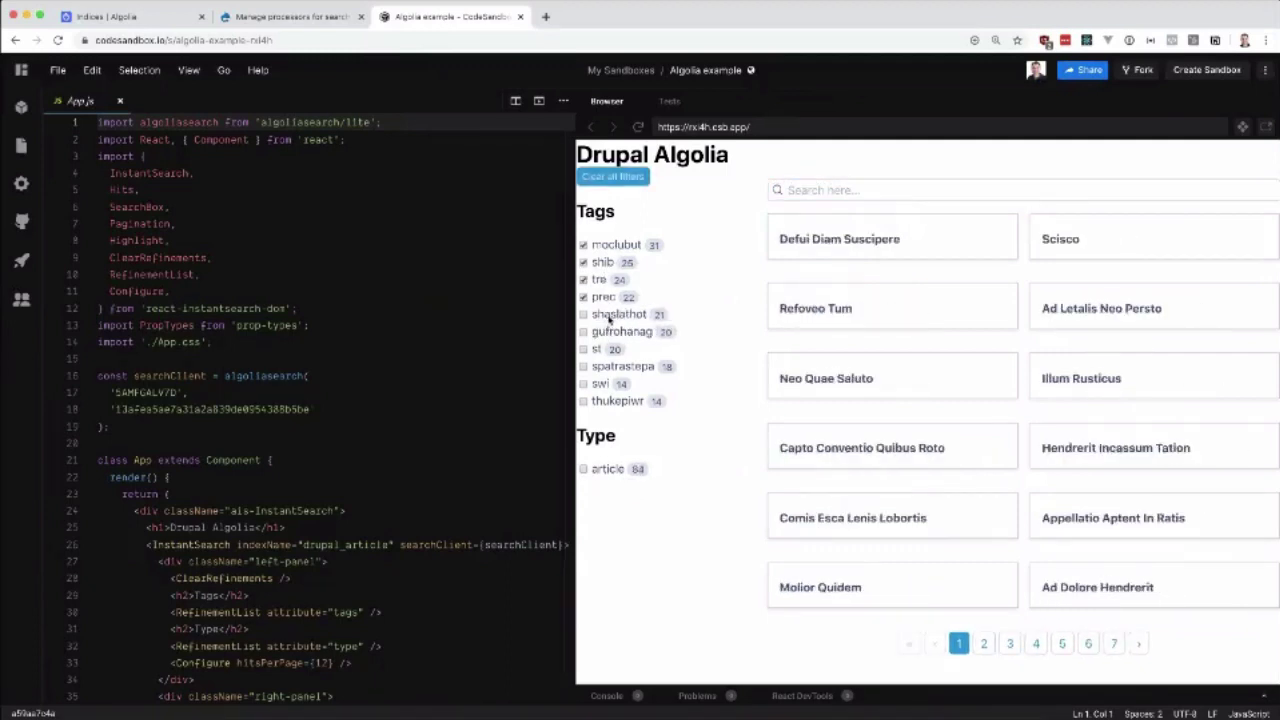
Remove all the selected tag filters from the demo's results.
left_click(606, 318)
left_click(606, 315)
left_click(603, 297)
left_click(600, 280)
left_click(601, 262)
left_click(602, 245)
Highlight the import statements on lines 1 to 14 of App.js.
scroll(340, 234, "down", 2)
scroll(340, 234, "up", 2)
left_click_drag(320, 342, 50, 118)
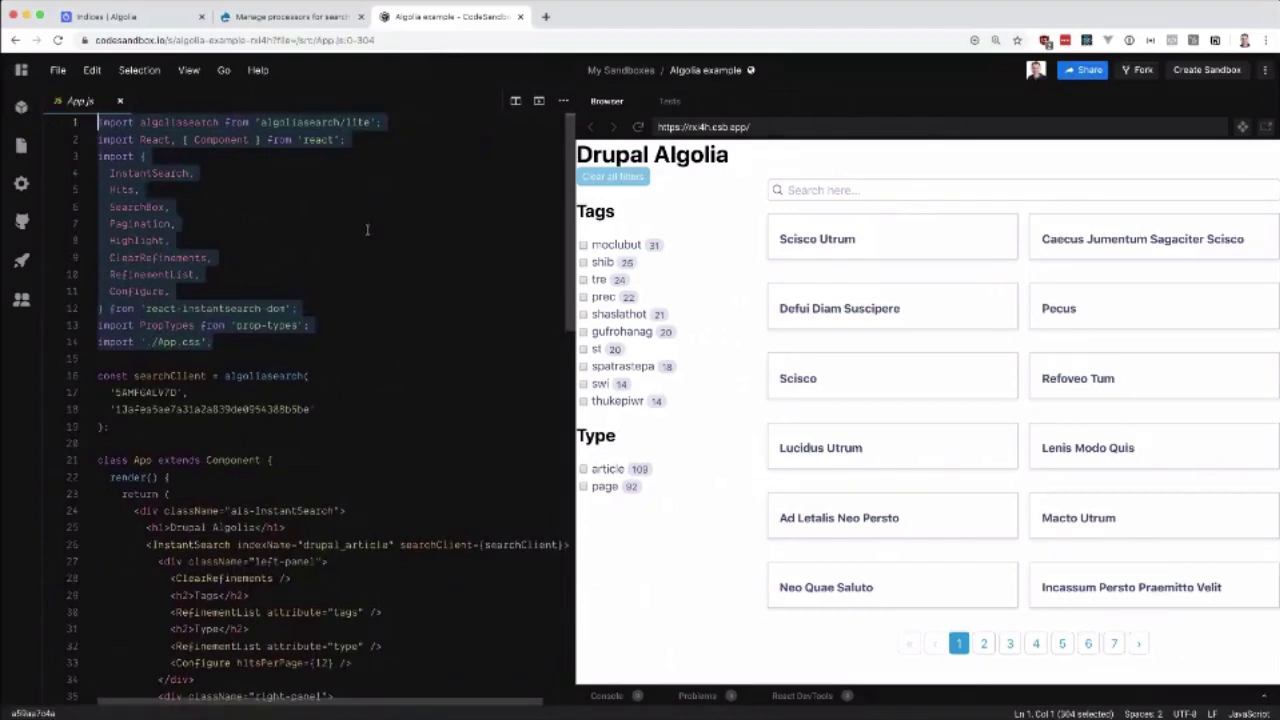
Highlight the application ID and the search API key passed to algoliasearch in the searchClient definition of App.js.
left_click(196, 370)
double_click(160, 392)
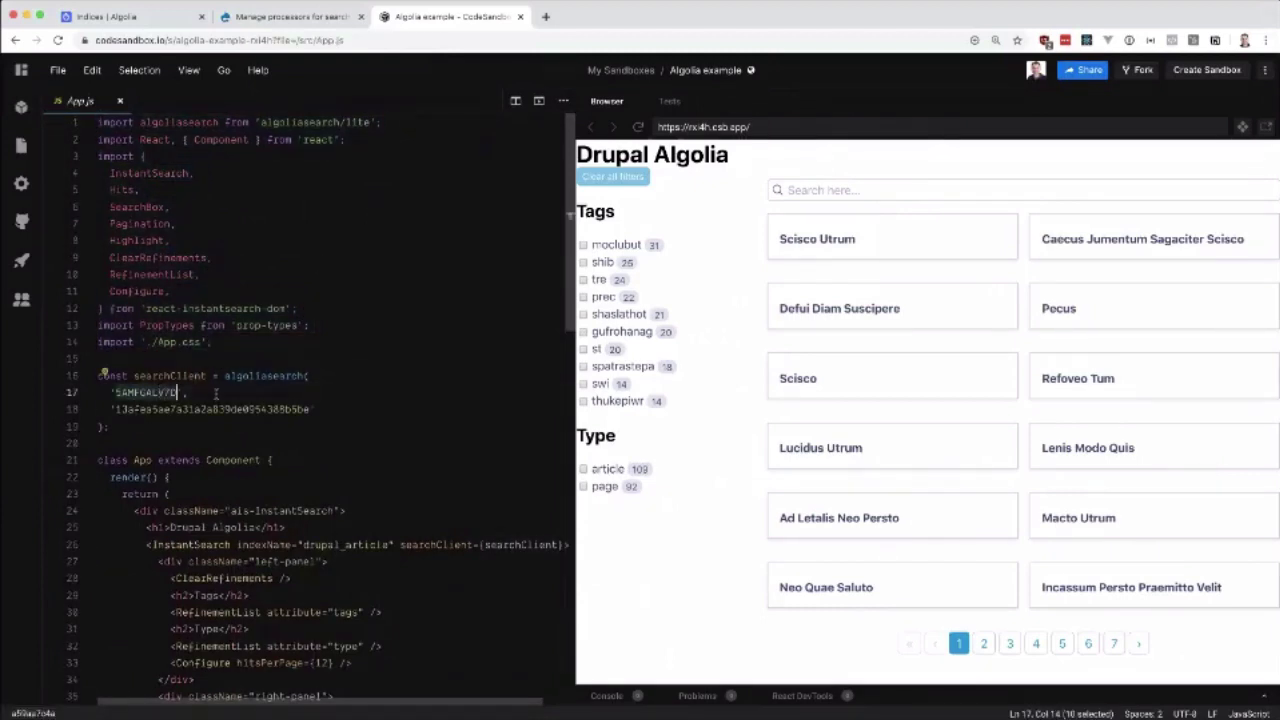
scroll(219, 392, "down", 3)
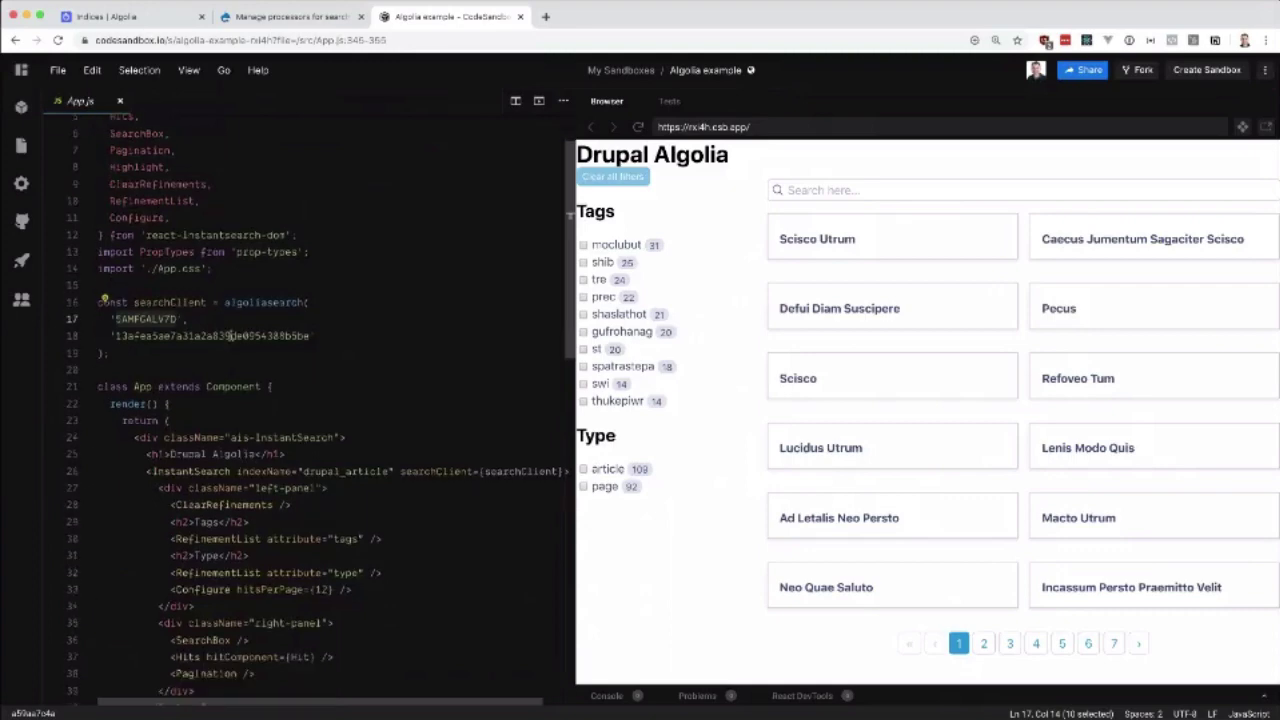
double_click(230, 336)
scroll(300, 335, "down", 3)
Widen the code editor and highlight the App component class in App.js.
scroll(346, 333, "down", 5)
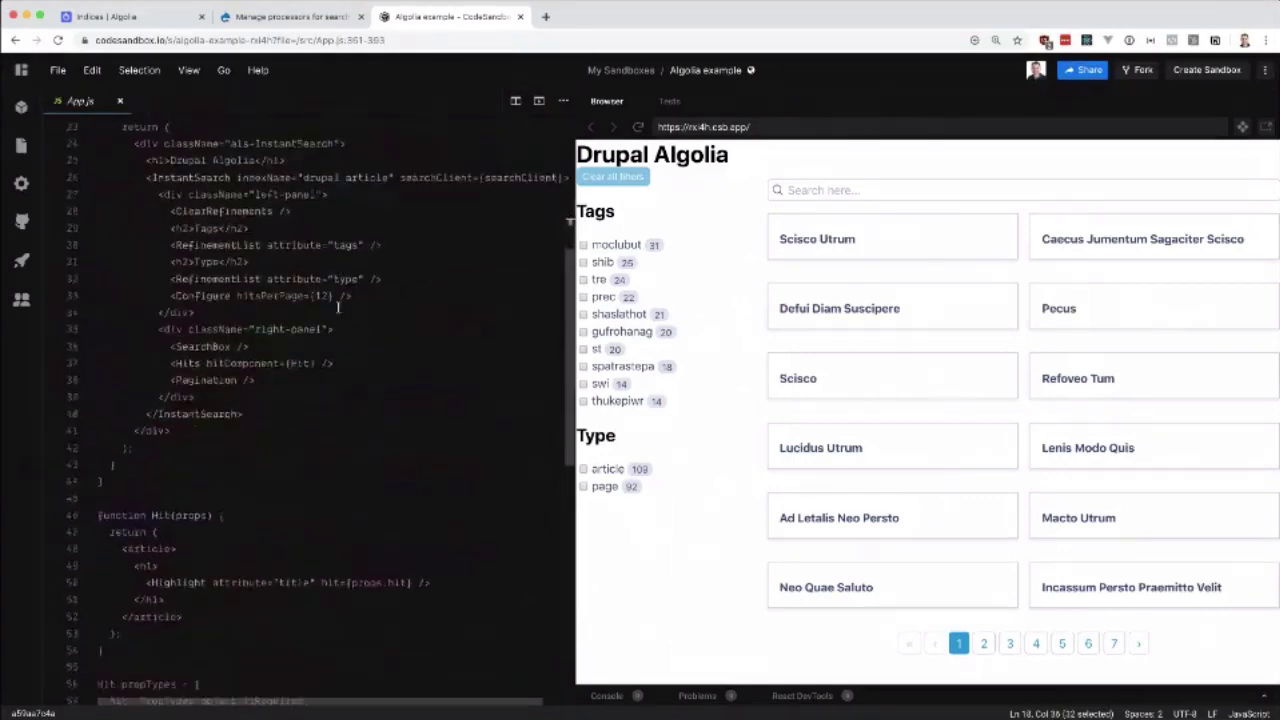
left_click_drag(573, 270, 636, 270)
scroll(330, 400, "down", 3)
left_click_drag(181, 502, 152, 470)
left_click_drag(122, 406, 98, 203)
scroll(207, 254, "down", 2)
left_click(245, 279)
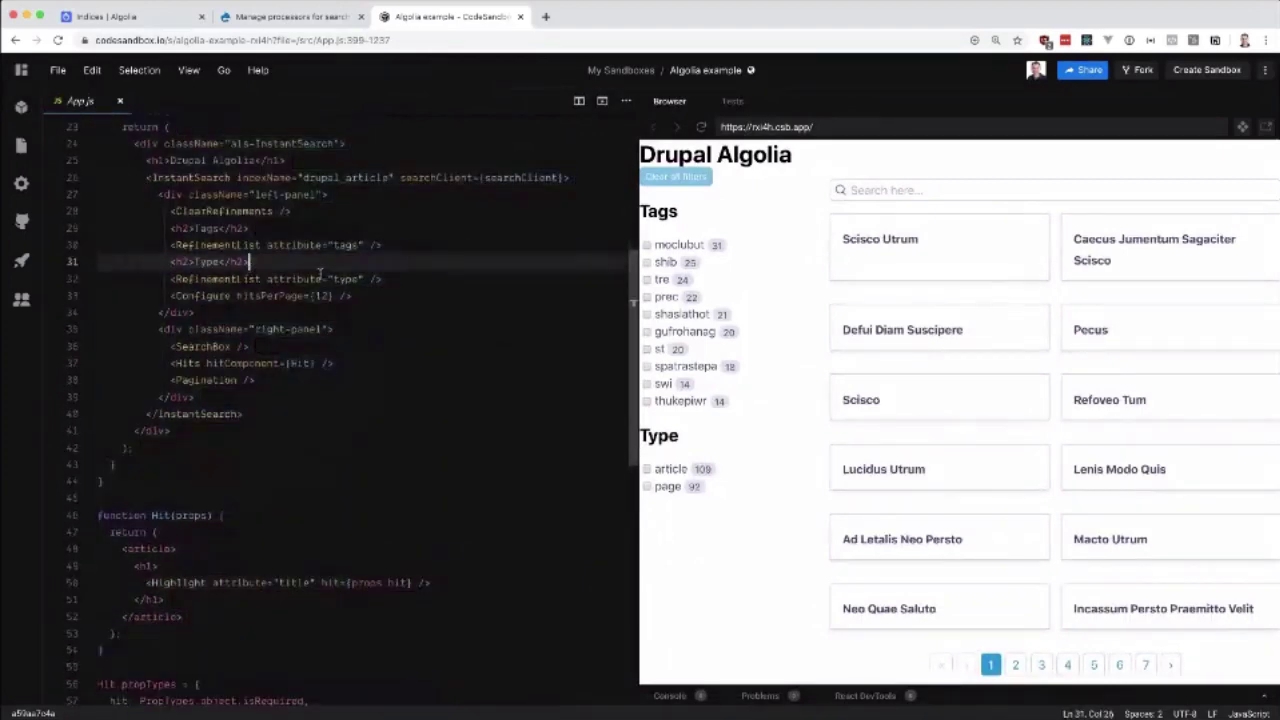
Try deleting the Type heading and its RefinementList from App.js, save the file, and undo the deletion.
double_click(233, 279)
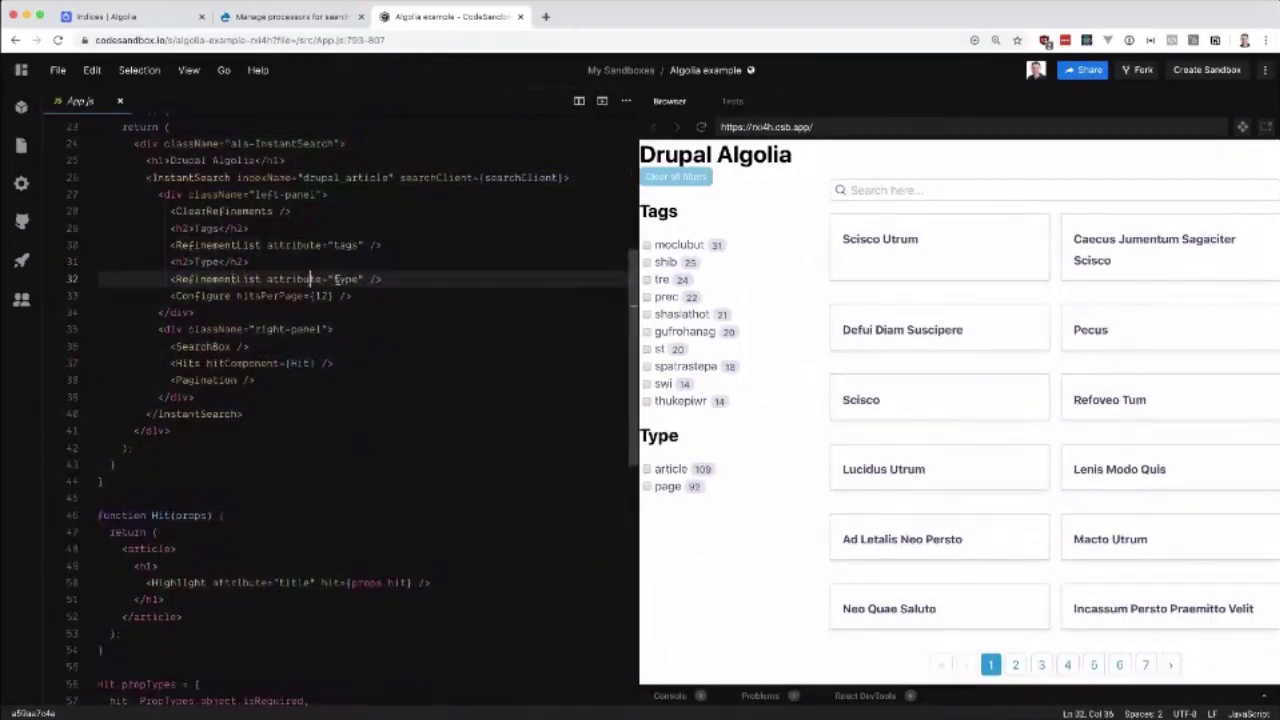
left_click_drag(384, 279, 82, 262)
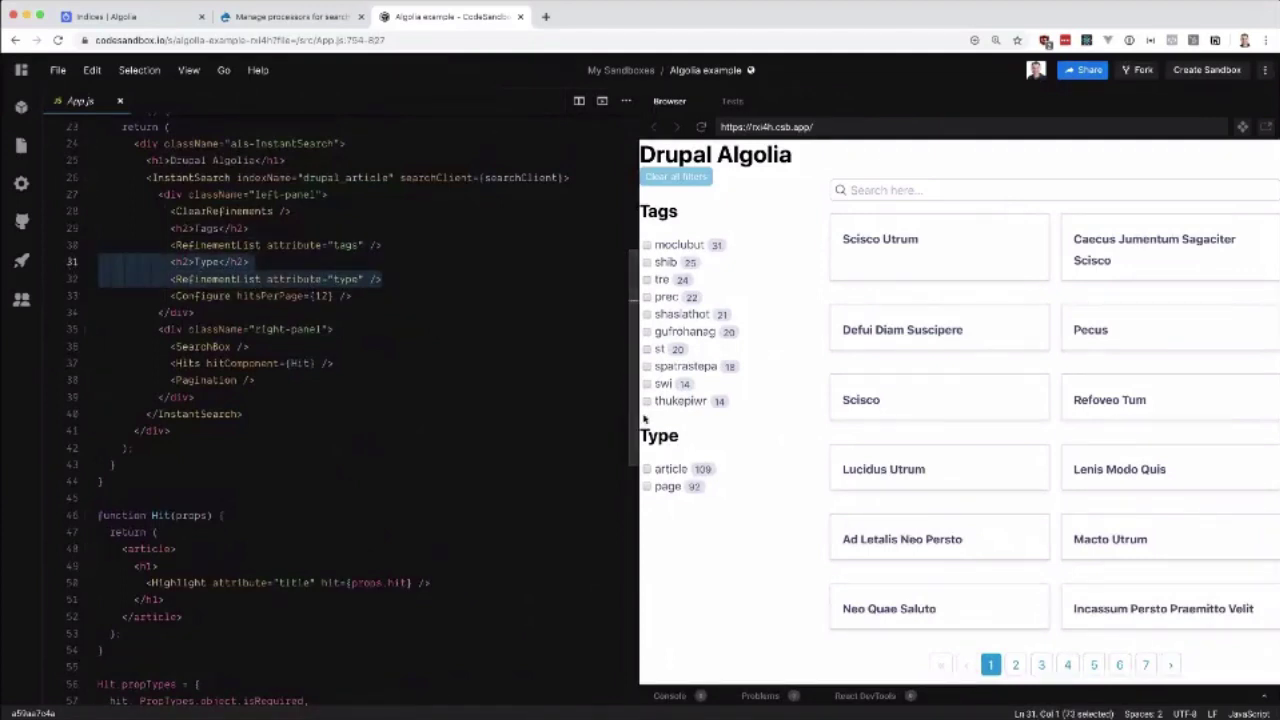
key("BackSpace")
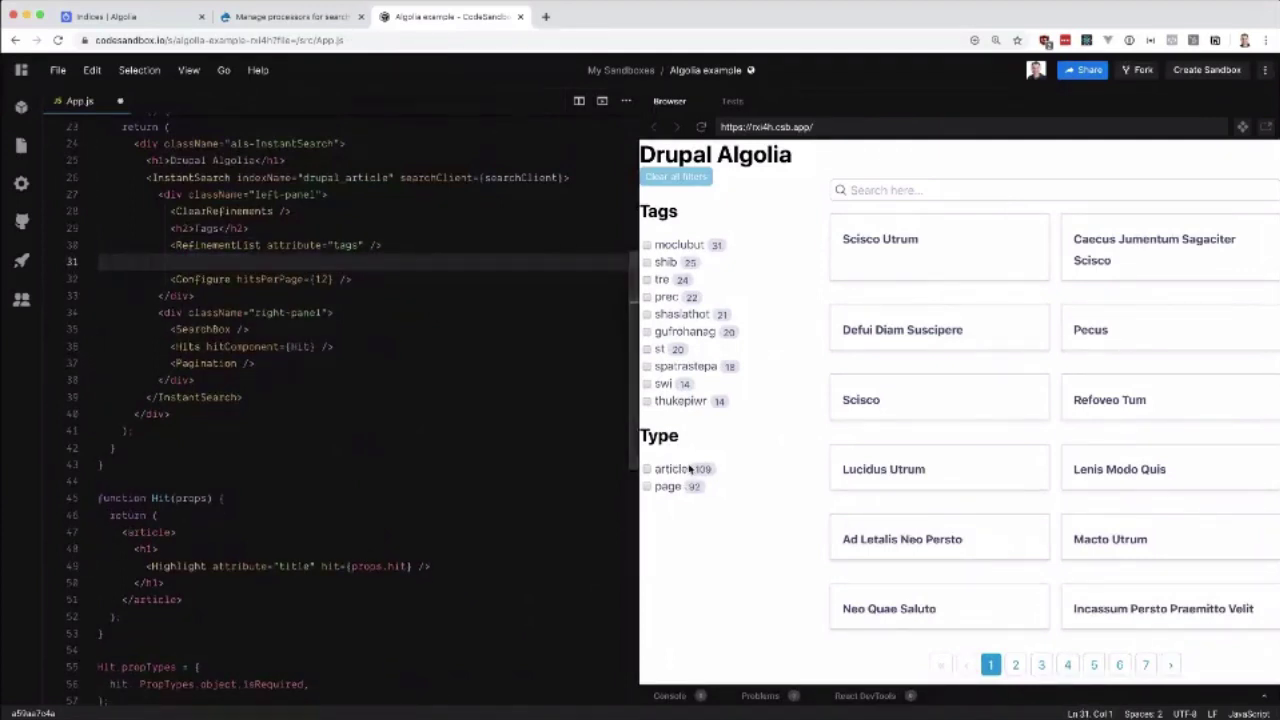
key("ctrl+s")
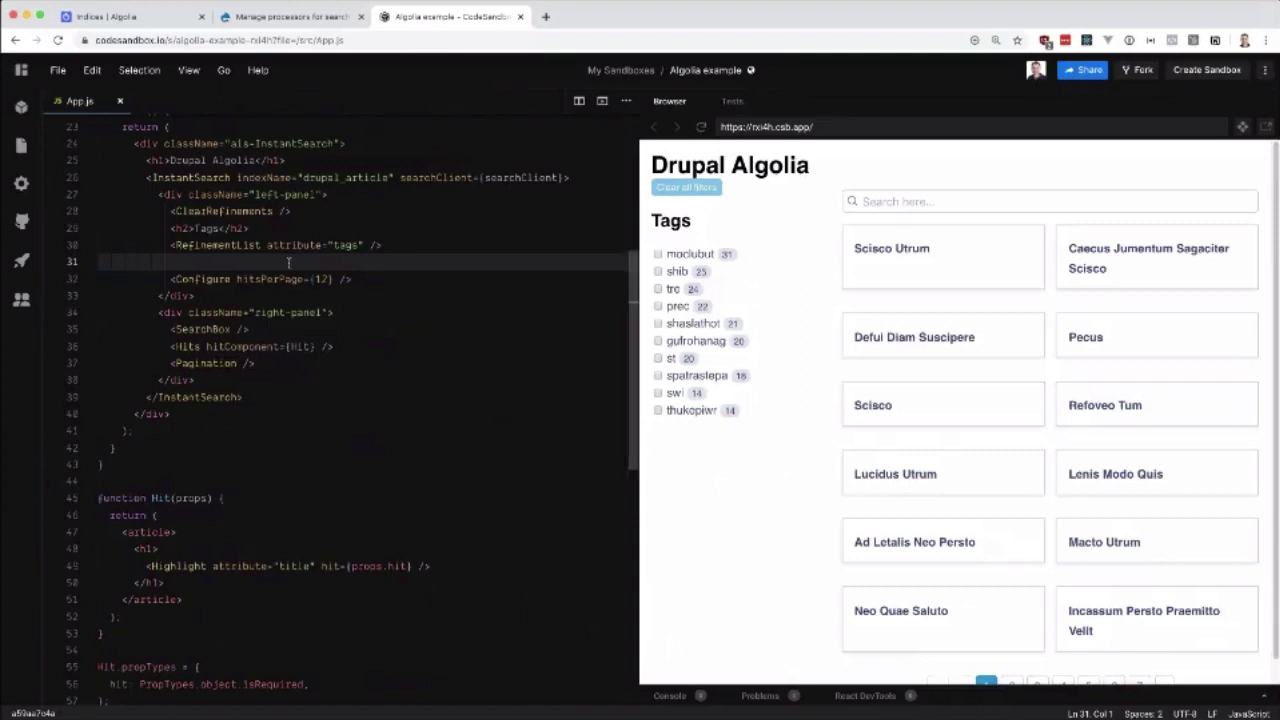
key("ctrl+z")
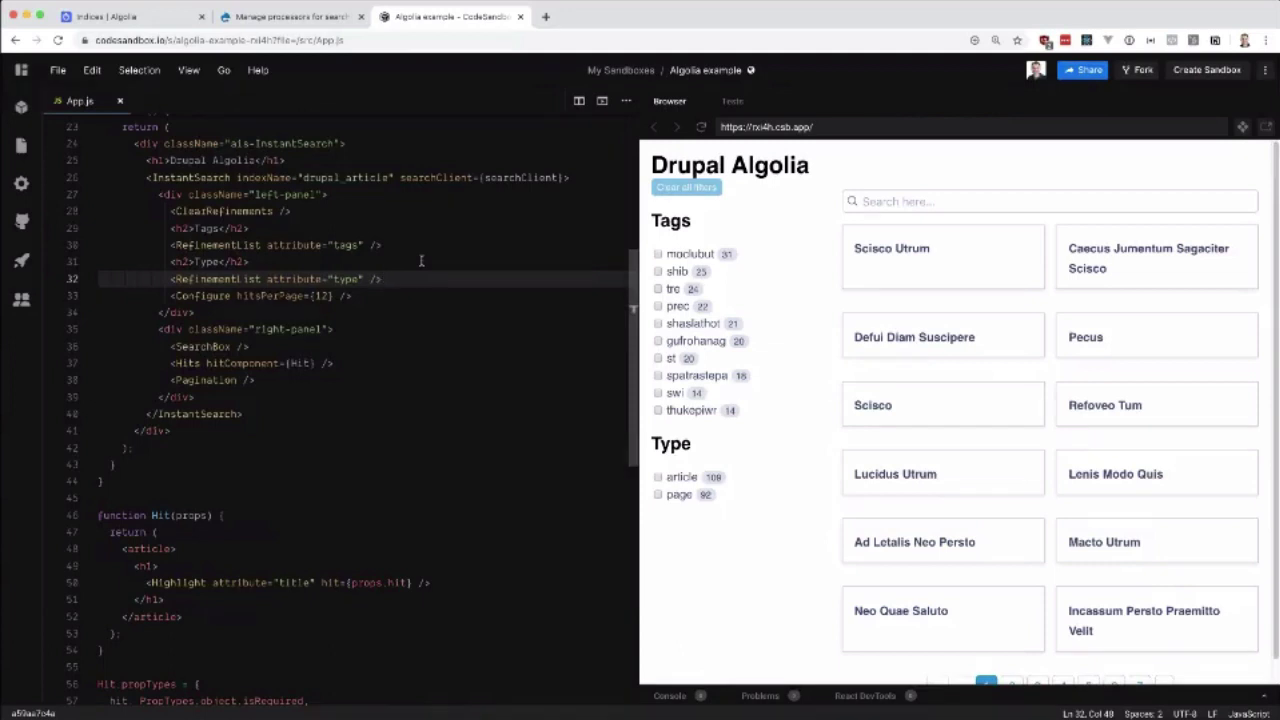
Switch to the IDE showing AlgoliaReactBlock.php and highlight the attached library ww_algolia_react/algolia-react in the build function.
key("super+Tab")
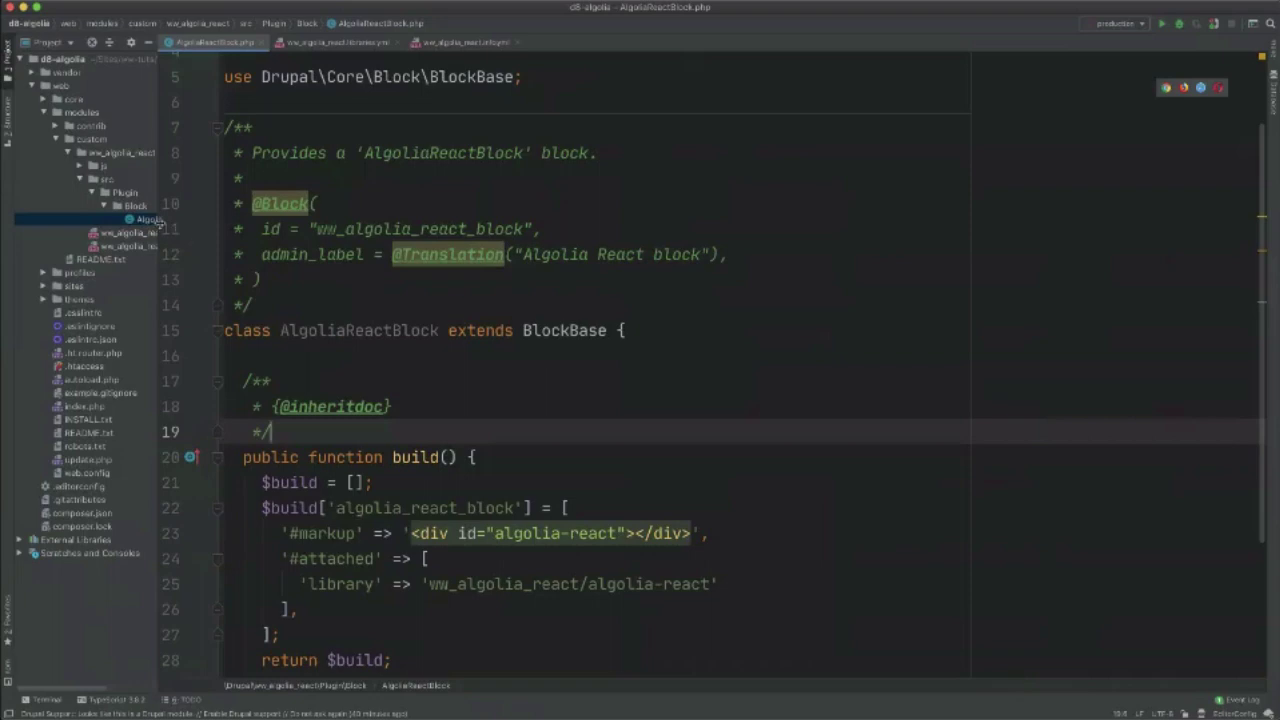
left_click_drag(158, 222, 215, 220)
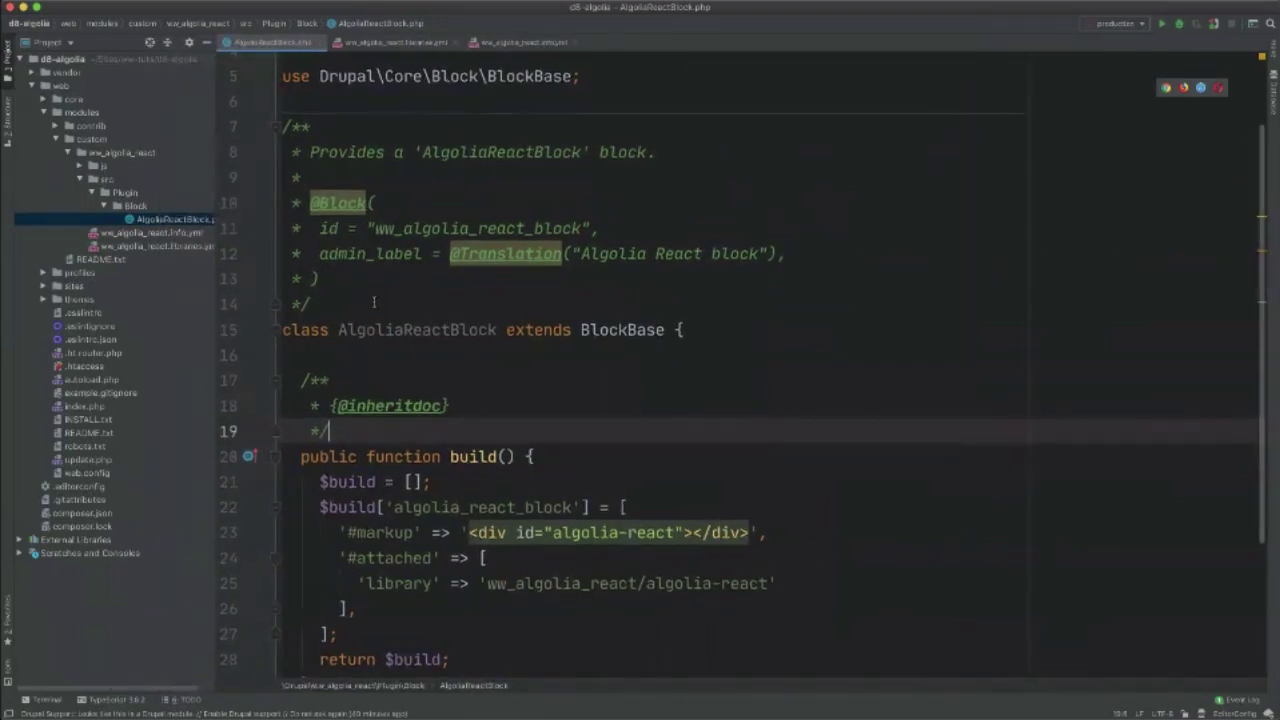
scroll(436, 301, "down", 3)
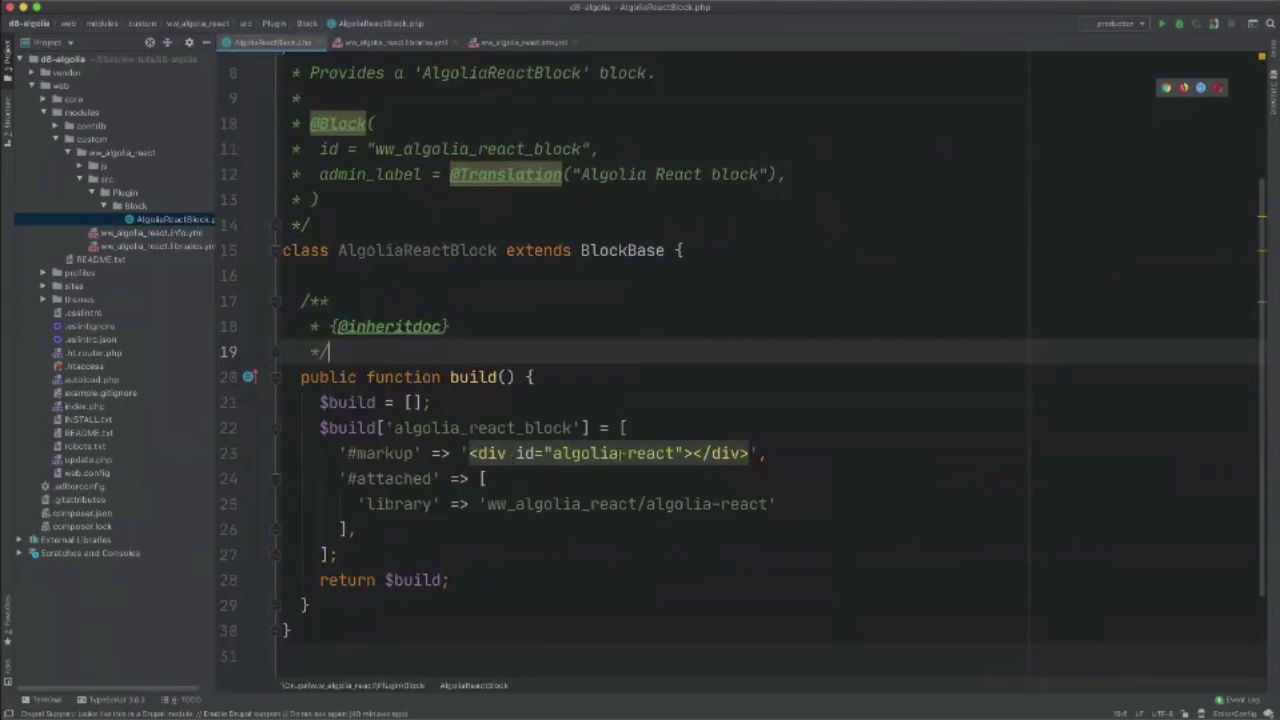
left_click(562, 252)
scroll(539, 366, "down", 1)
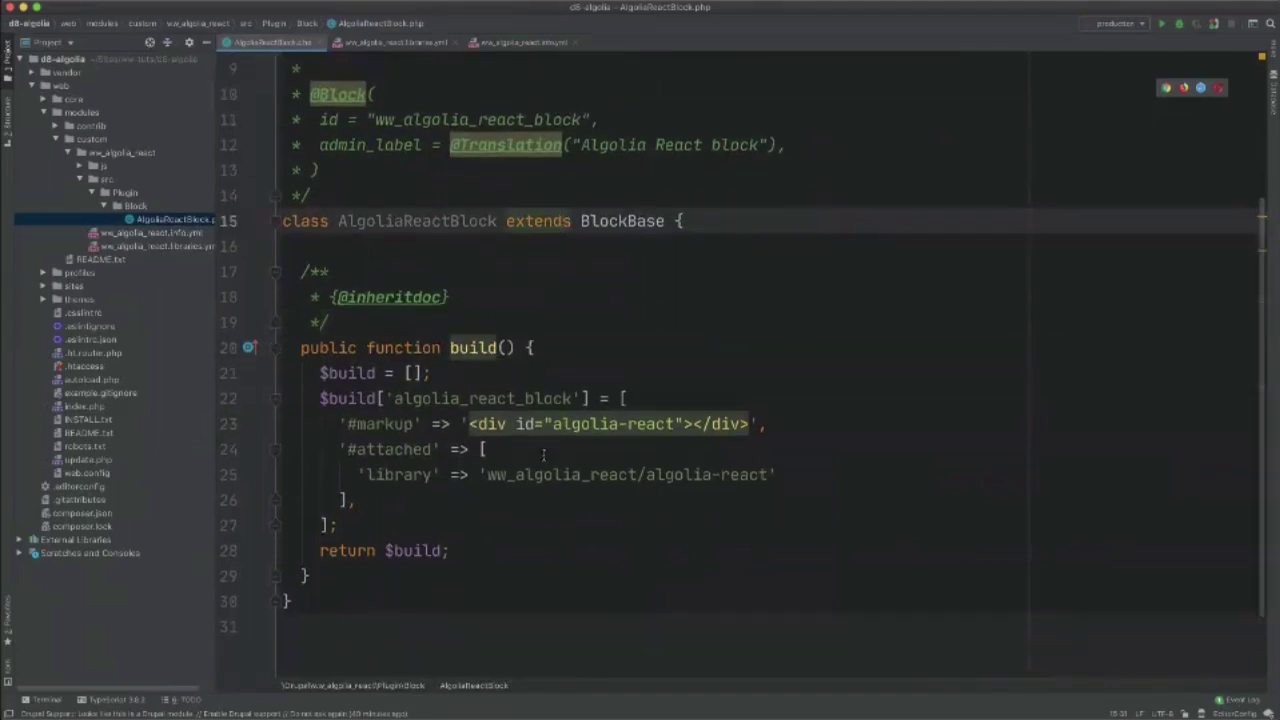
left_click_drag(487, 475, 768, 475)
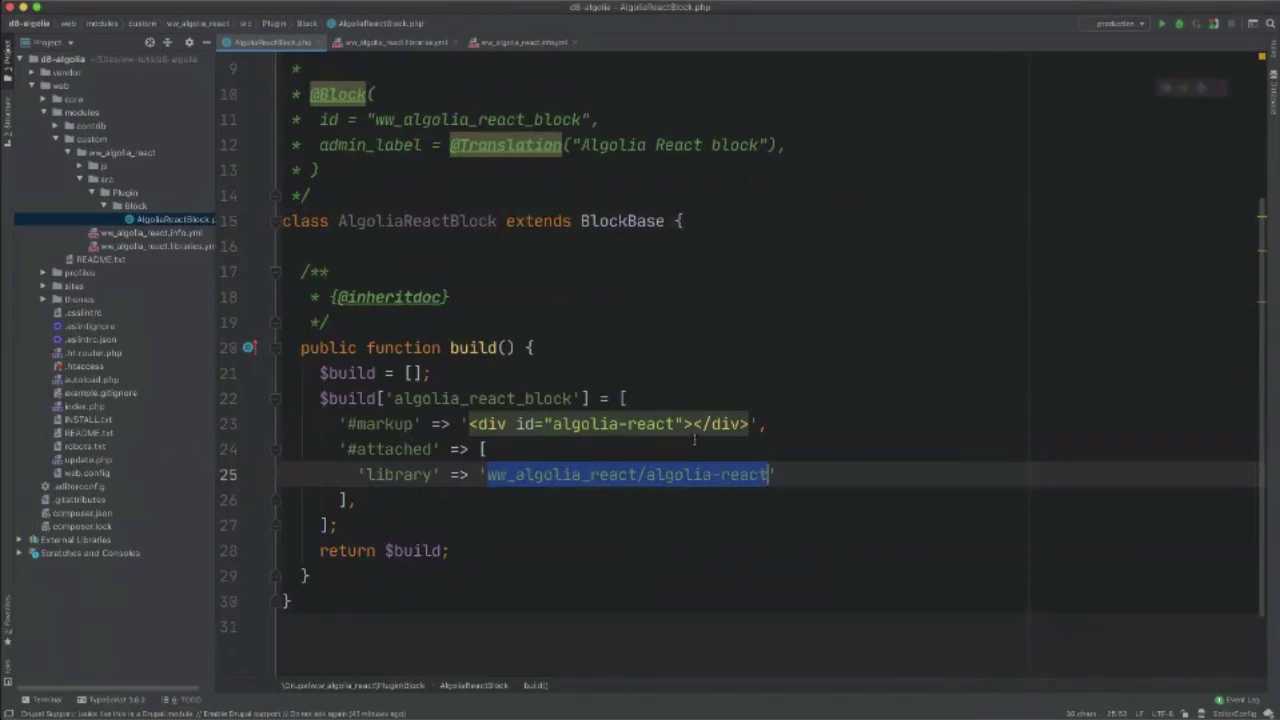
Open ww_algolia_react.libraries.yml and the App.js file in the module's js/src folder.
double_click(160, 245)
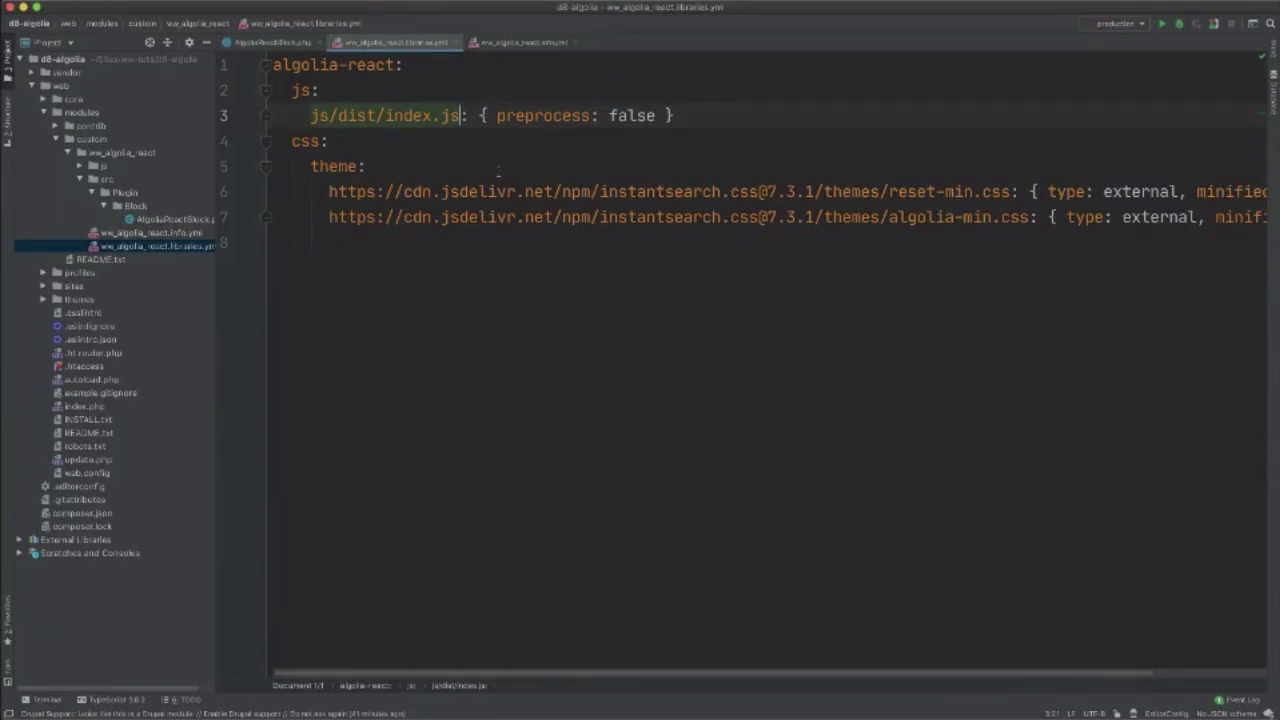
double_click(145, 166)
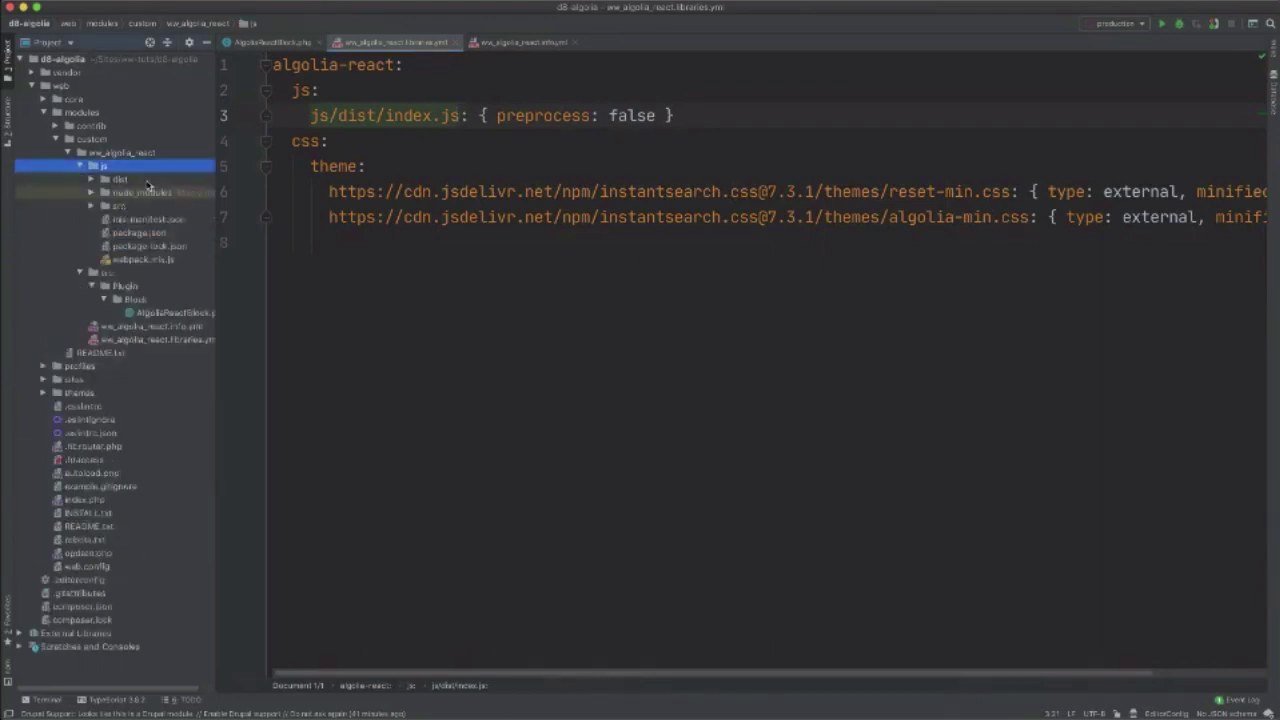
double_click(140, 205)
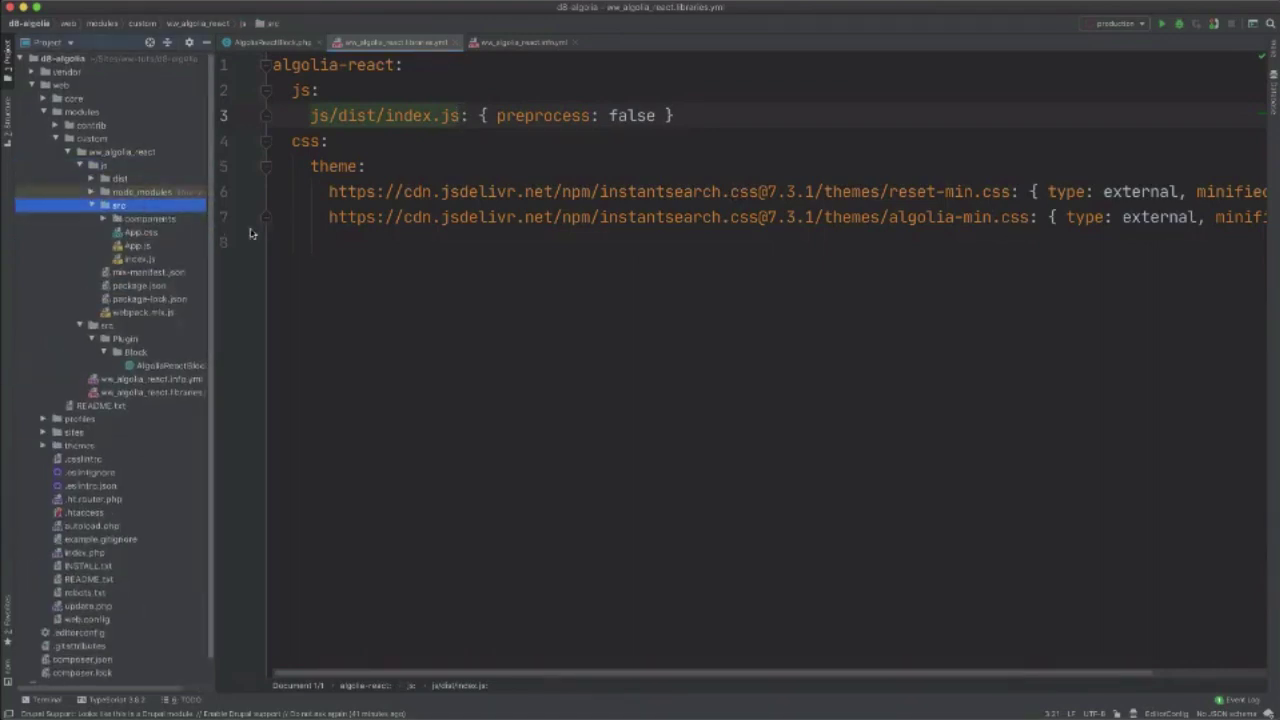
double_click(163, 245)
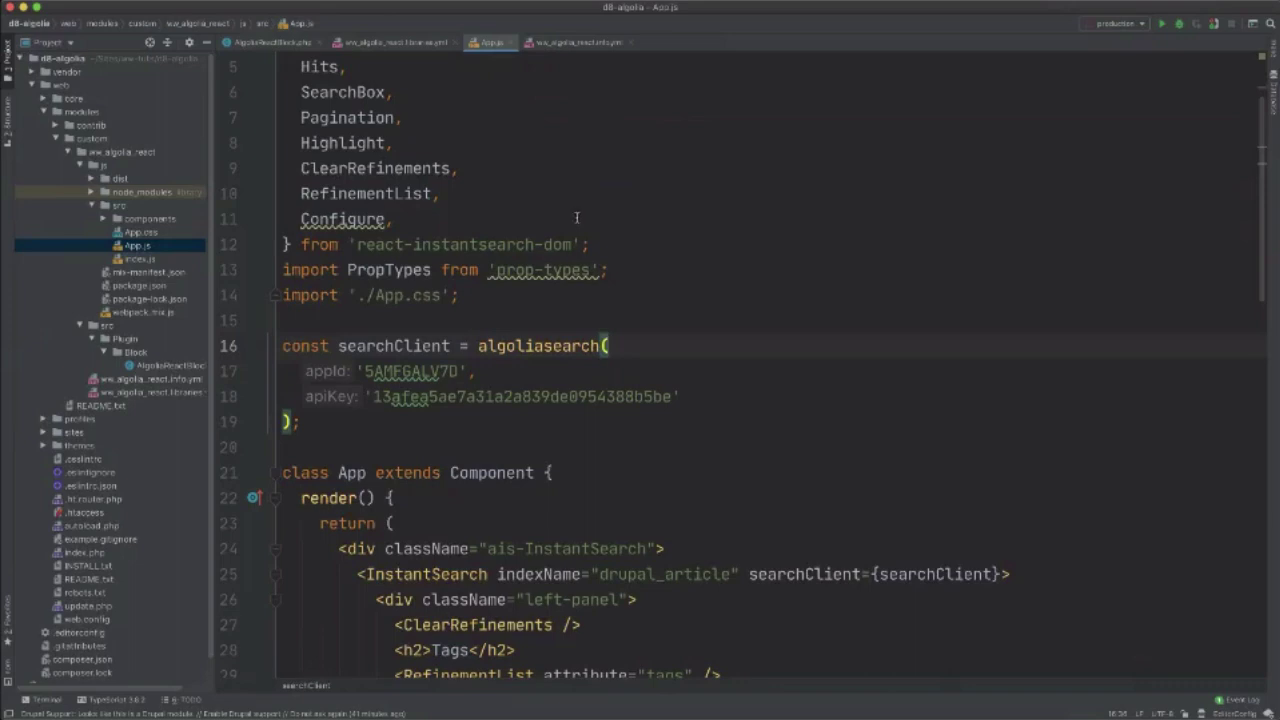
Examine the InstantSearch markup in App.js, including the transformItems function of the type RefinementList and the SearchBox component.
scroll(578, 217, "up", 1)
scroll(576, 220, "down", 3)
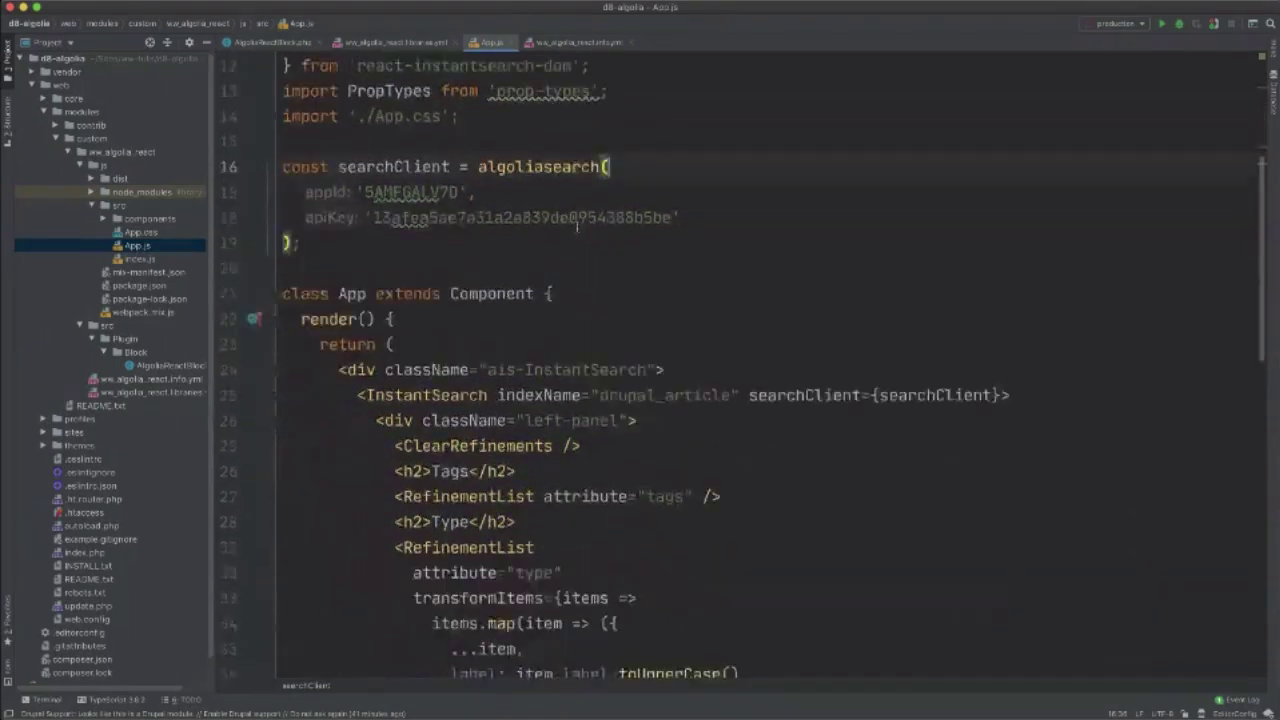
scroll(577, 226, "down", 4)
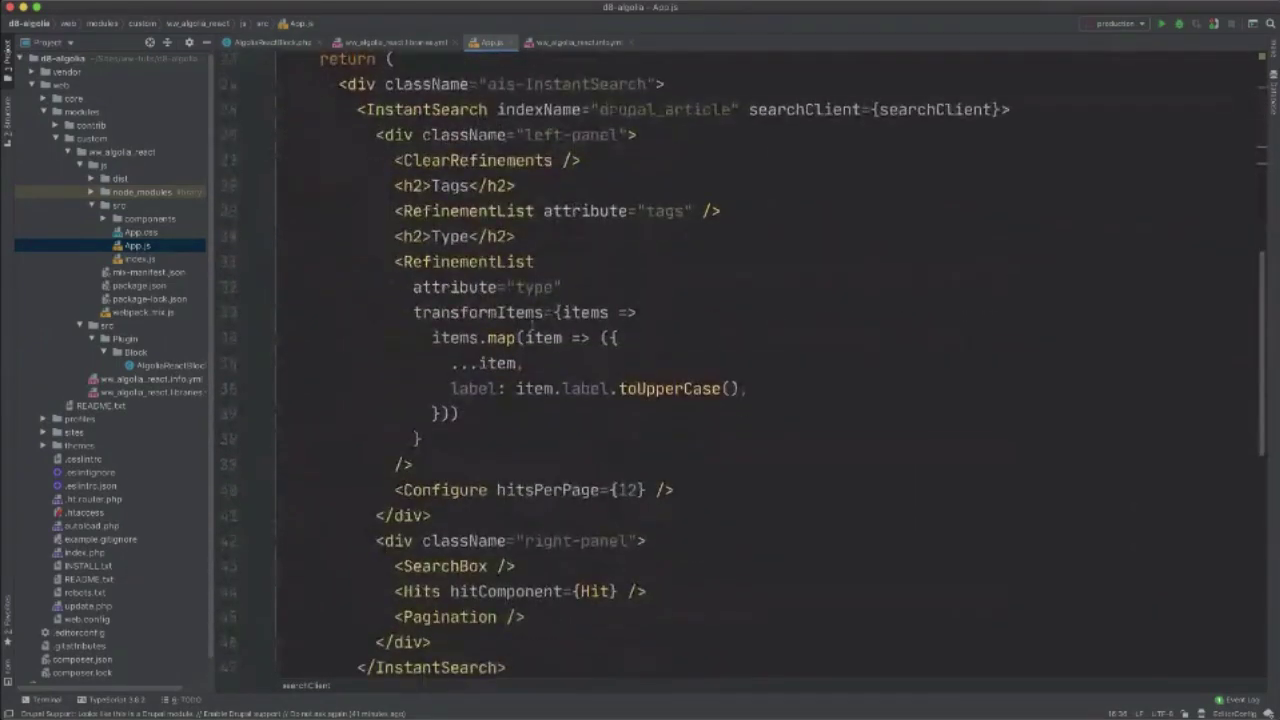
left_click_drag(636, 312, 441, 313)
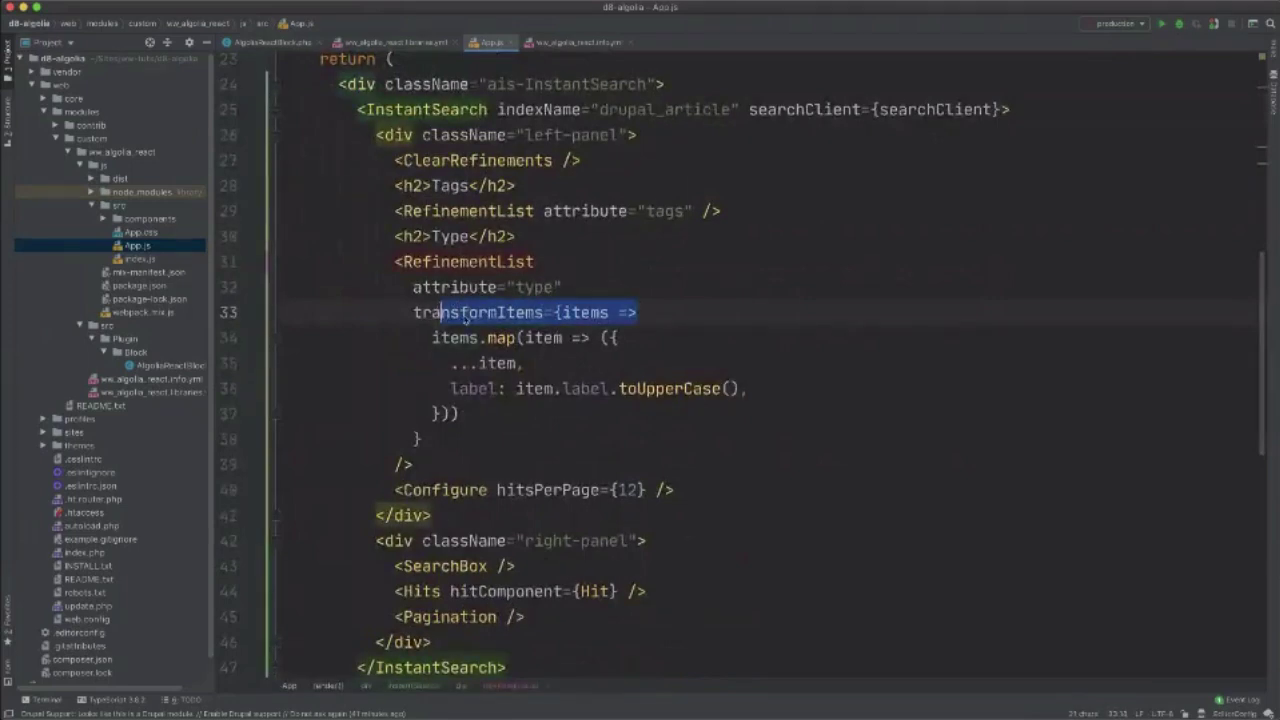
left_click(640, 388)
scroll(639, 391, "down", 1)
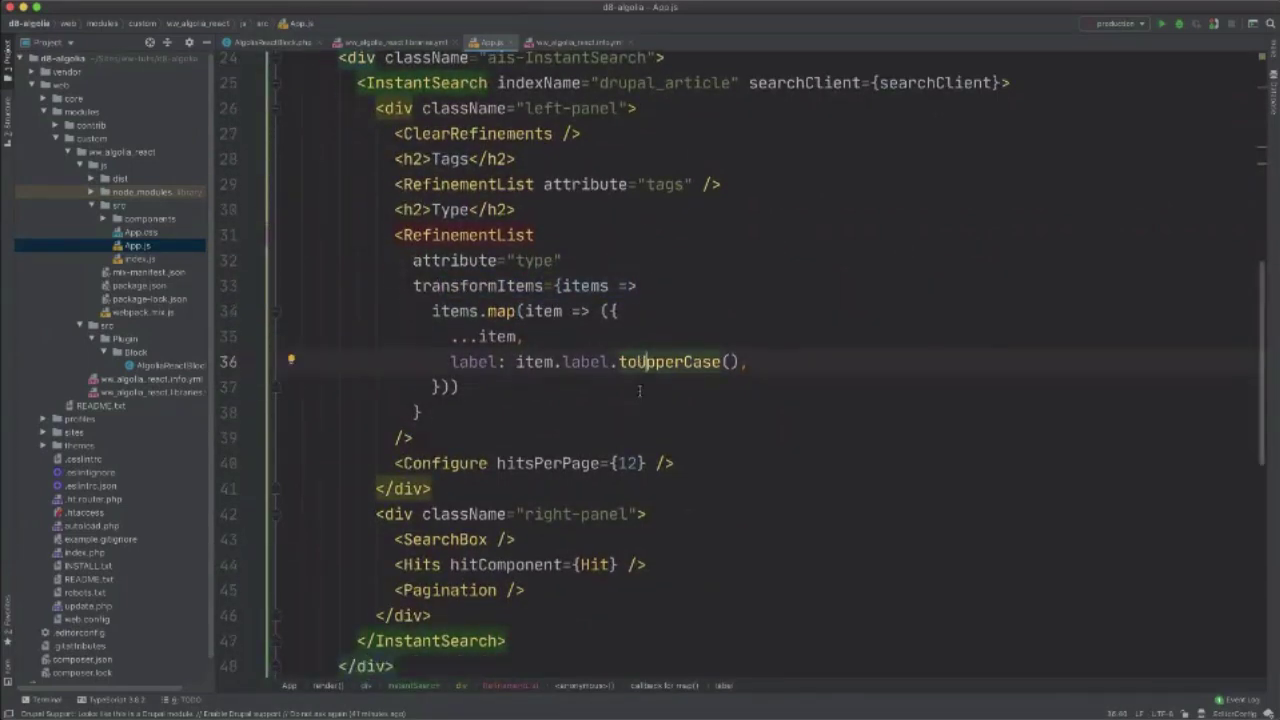
scroll(639, 391, "down", 2)
left_click(516, 471)
scroll(520, 187, "up", 2)
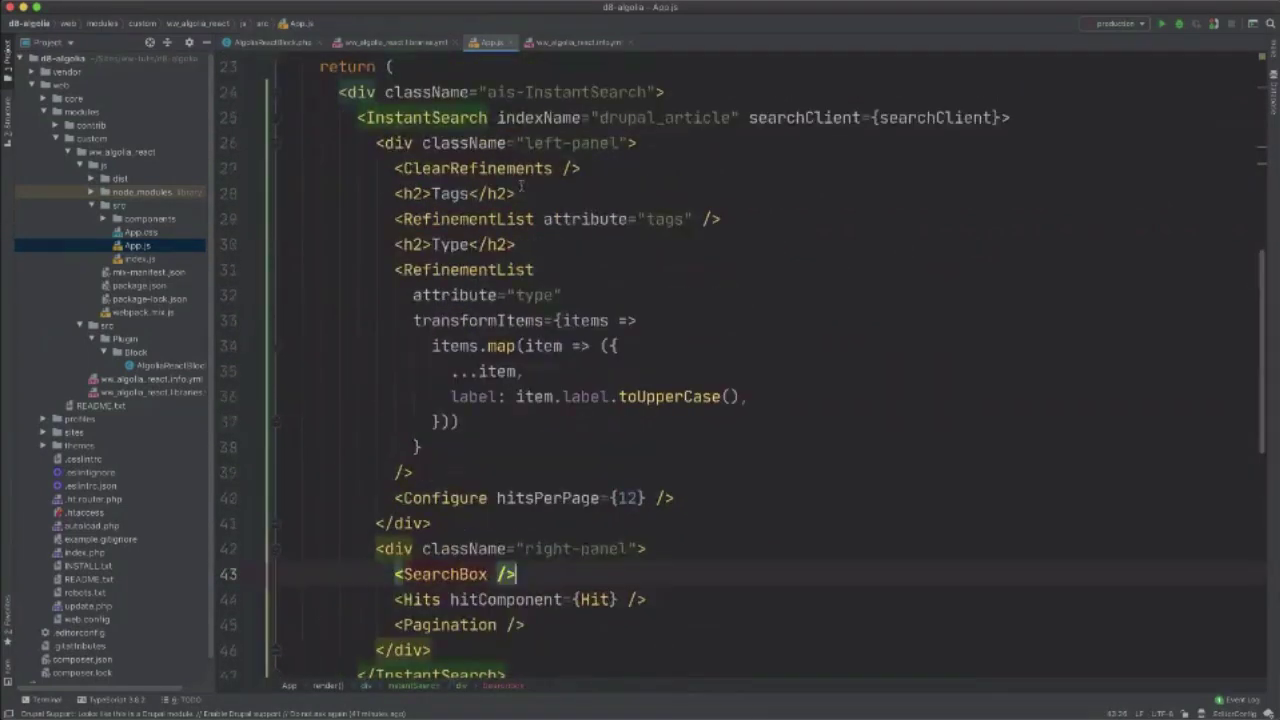
scroll(621, 328, "down", 3)
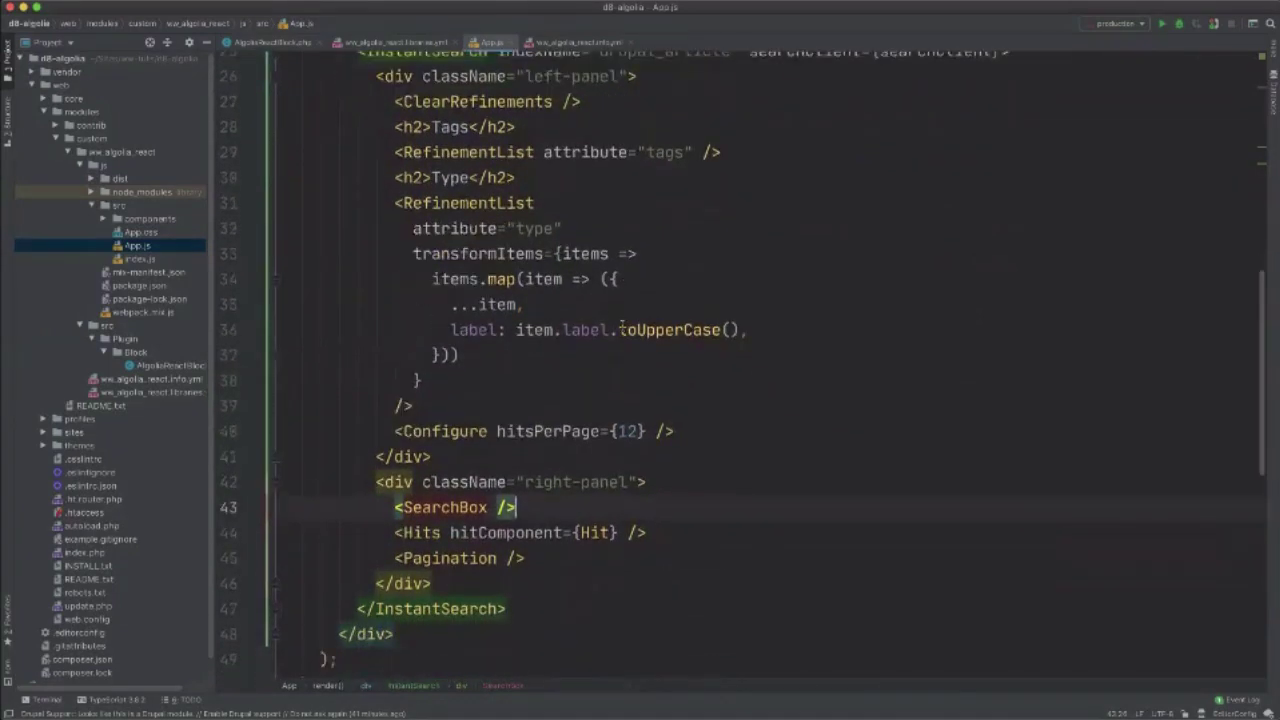
scroll(621, 328, "down", 2)
left_click(503, 338)
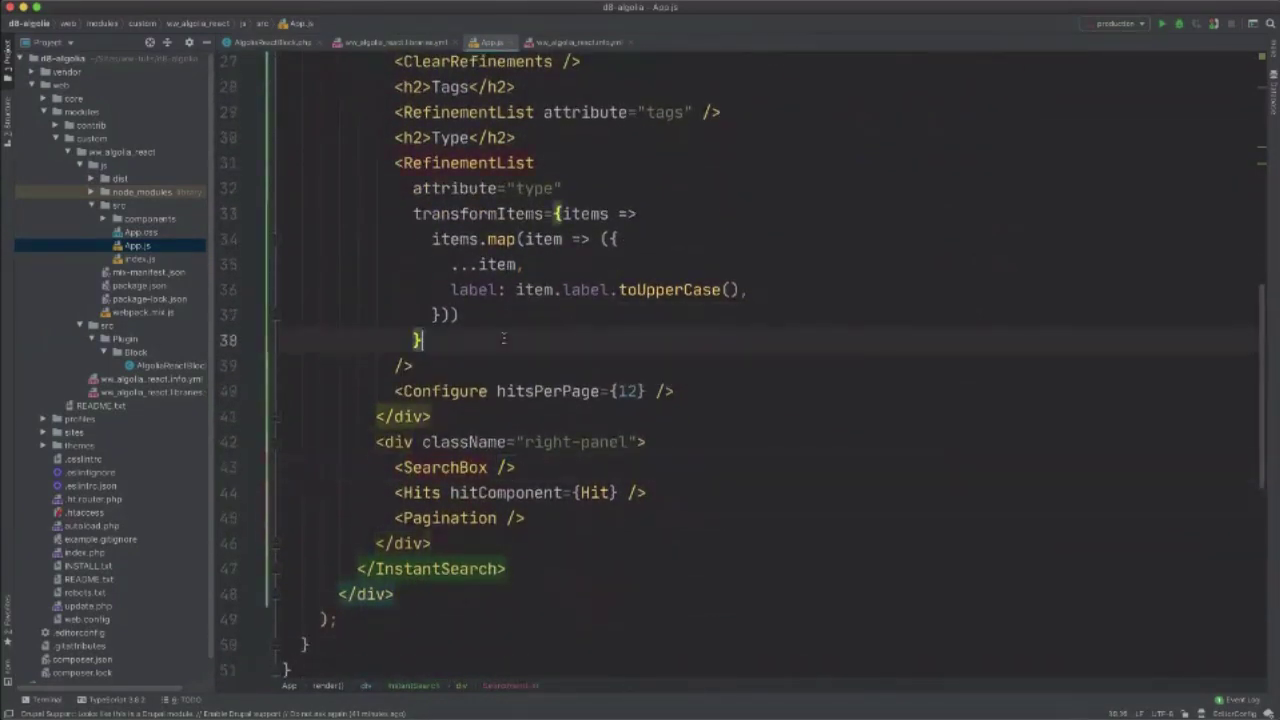
Switch to the browser and open the "Search page" node from the Drupal site's content list.
key("super+Tab")
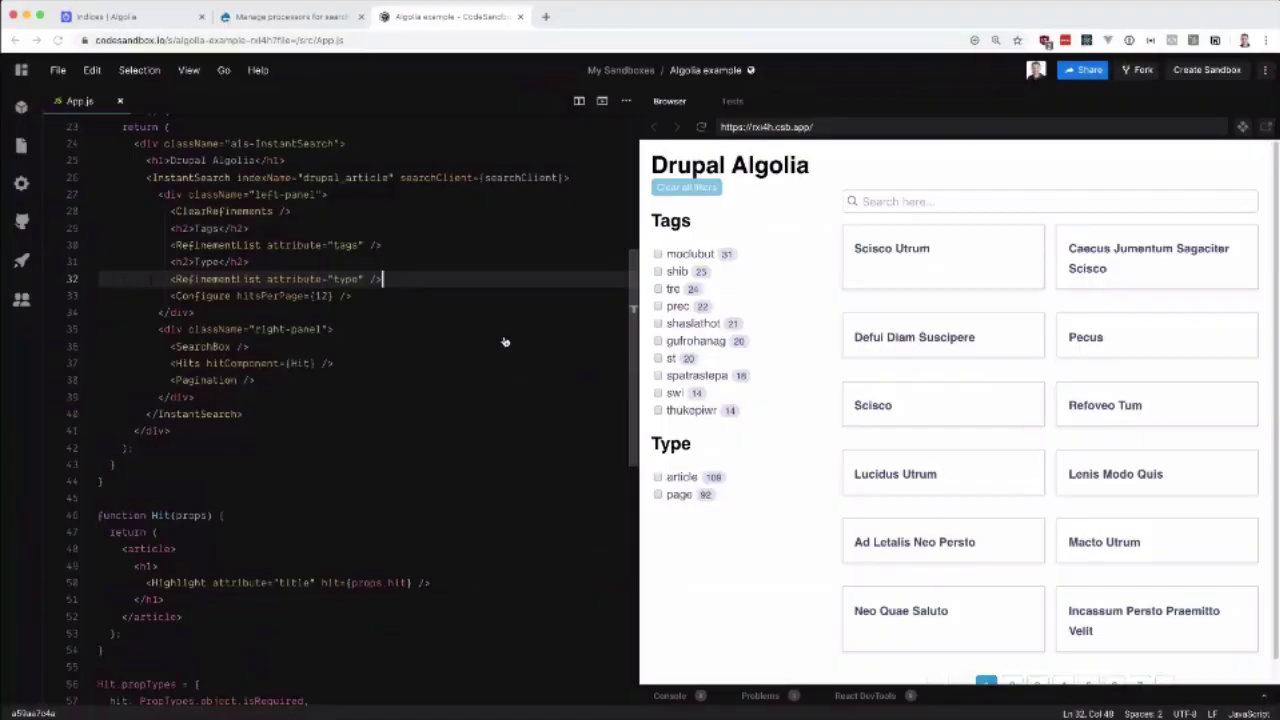
left_click(290, 16)
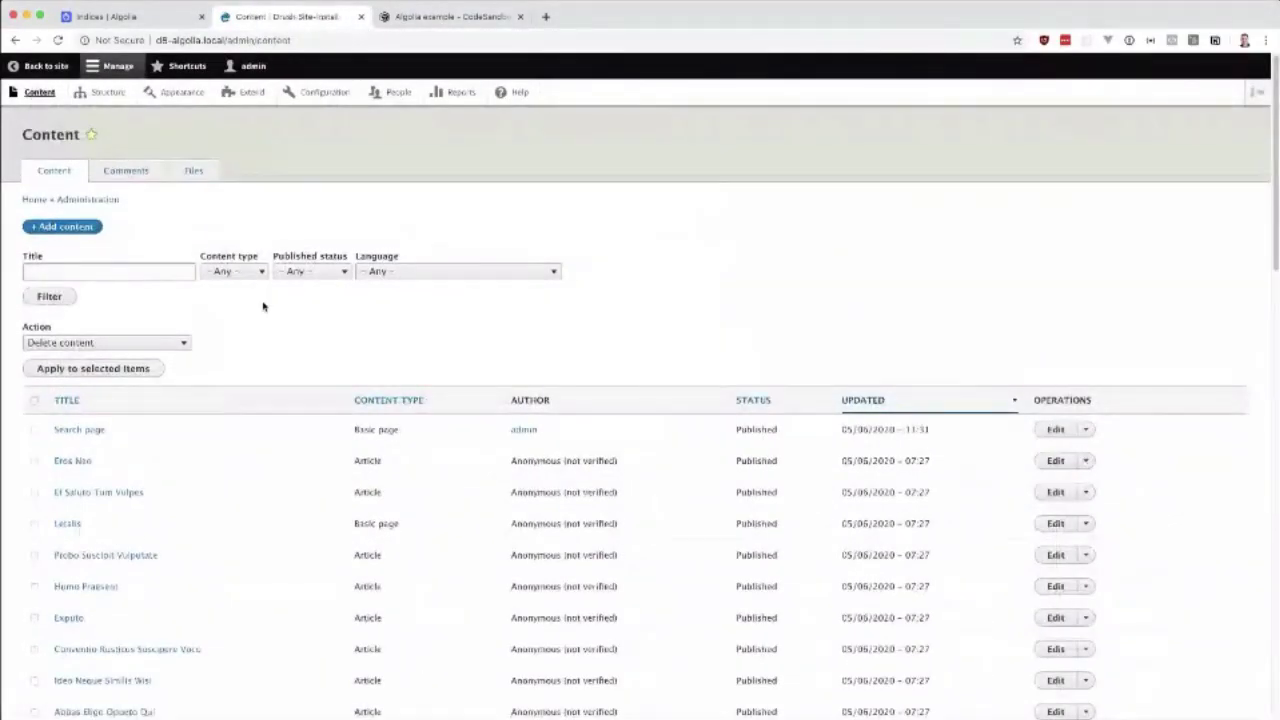
left_click(86, 429)
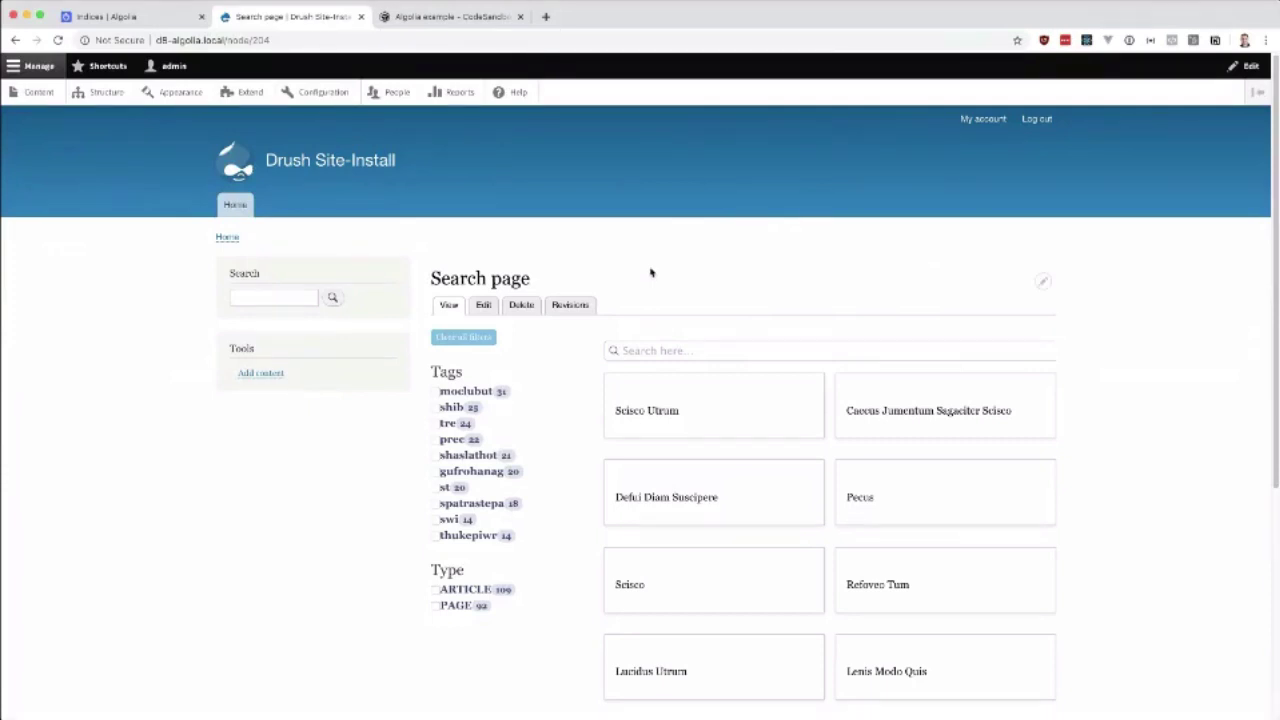
Try the misspelled query "uturm" in the embedded Algolia search of the Drupal page and clear it again.
scroll(651, 272, "down", 1)
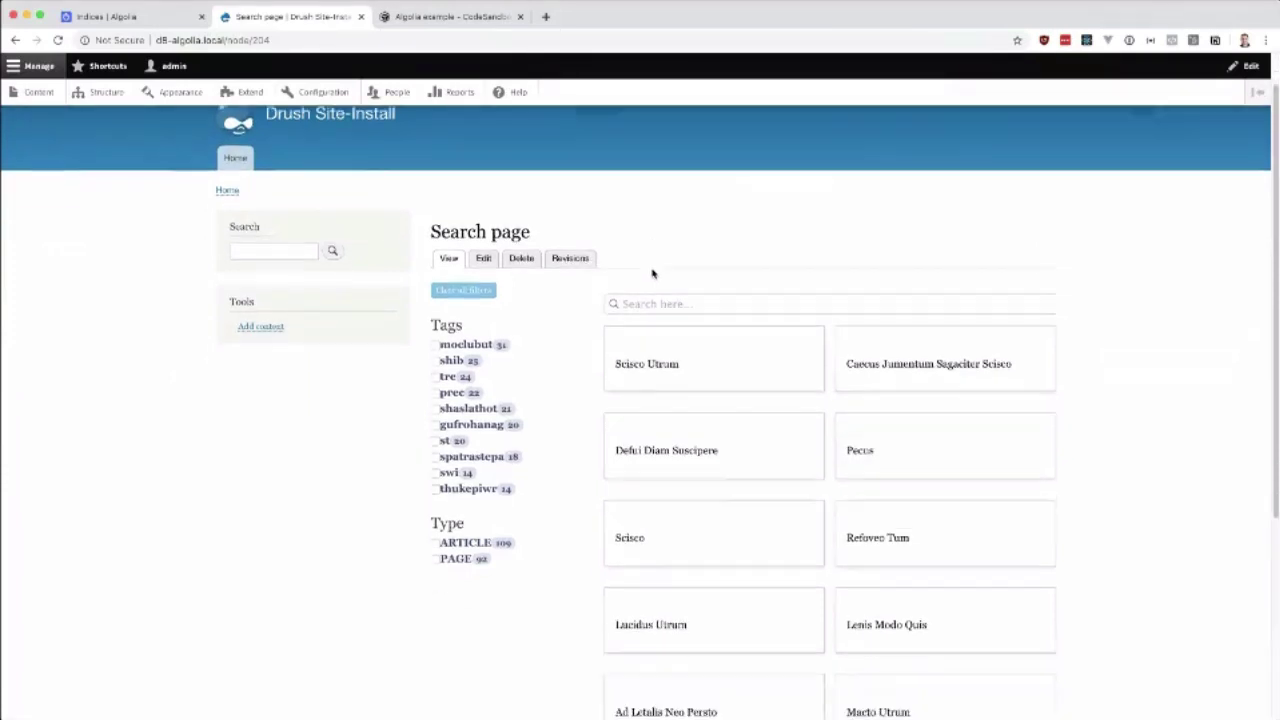
scroll(645, 276, "down", 1)
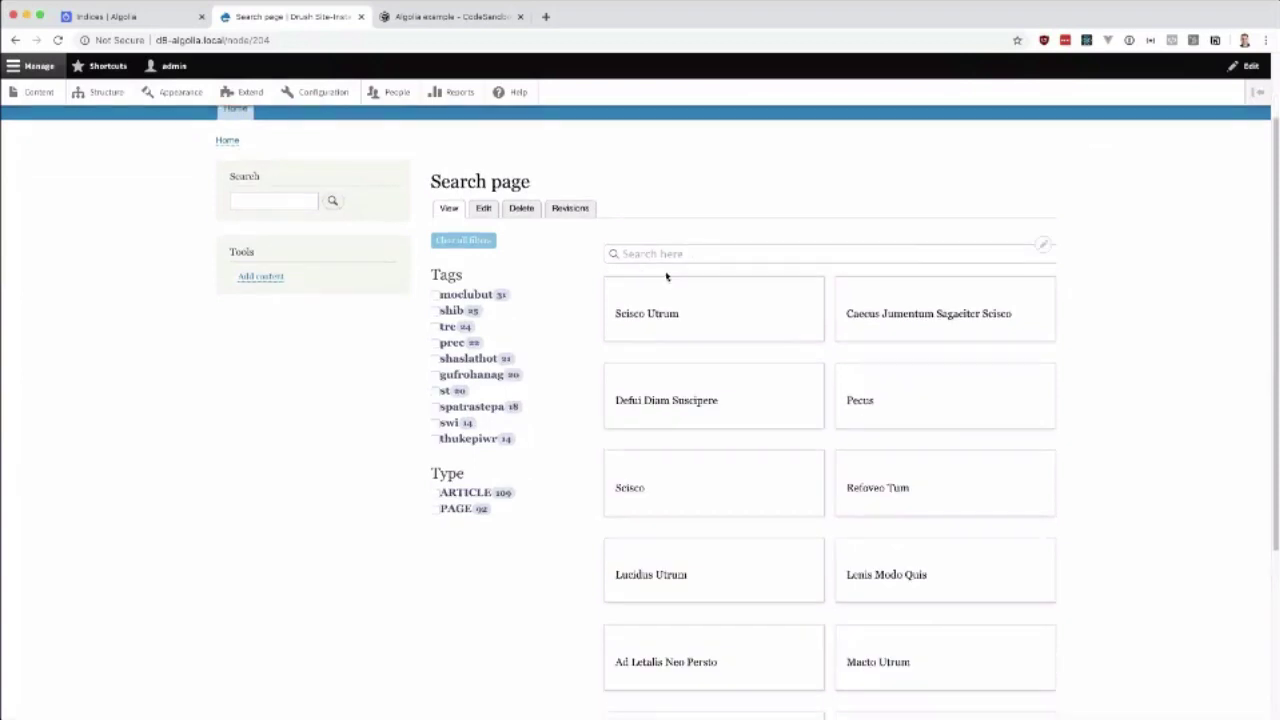
scroll(646, 277, "down", 2)
left_click(615, 146)
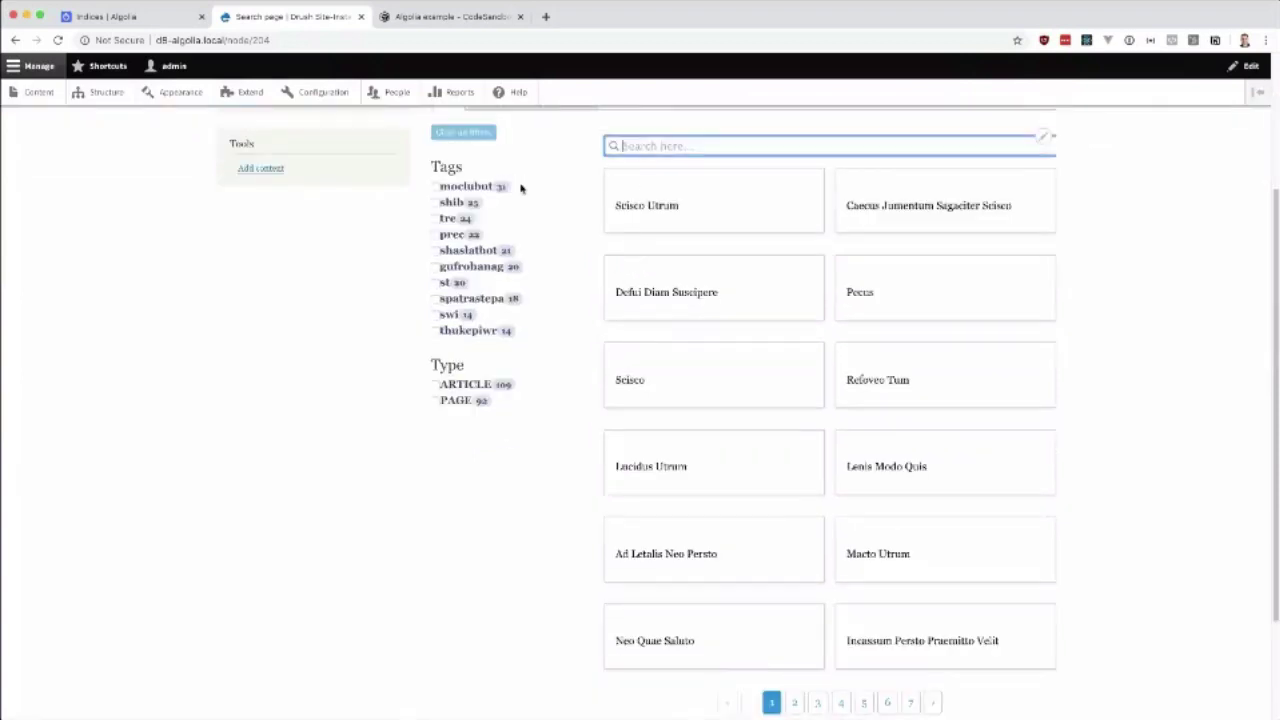
type("uturm")
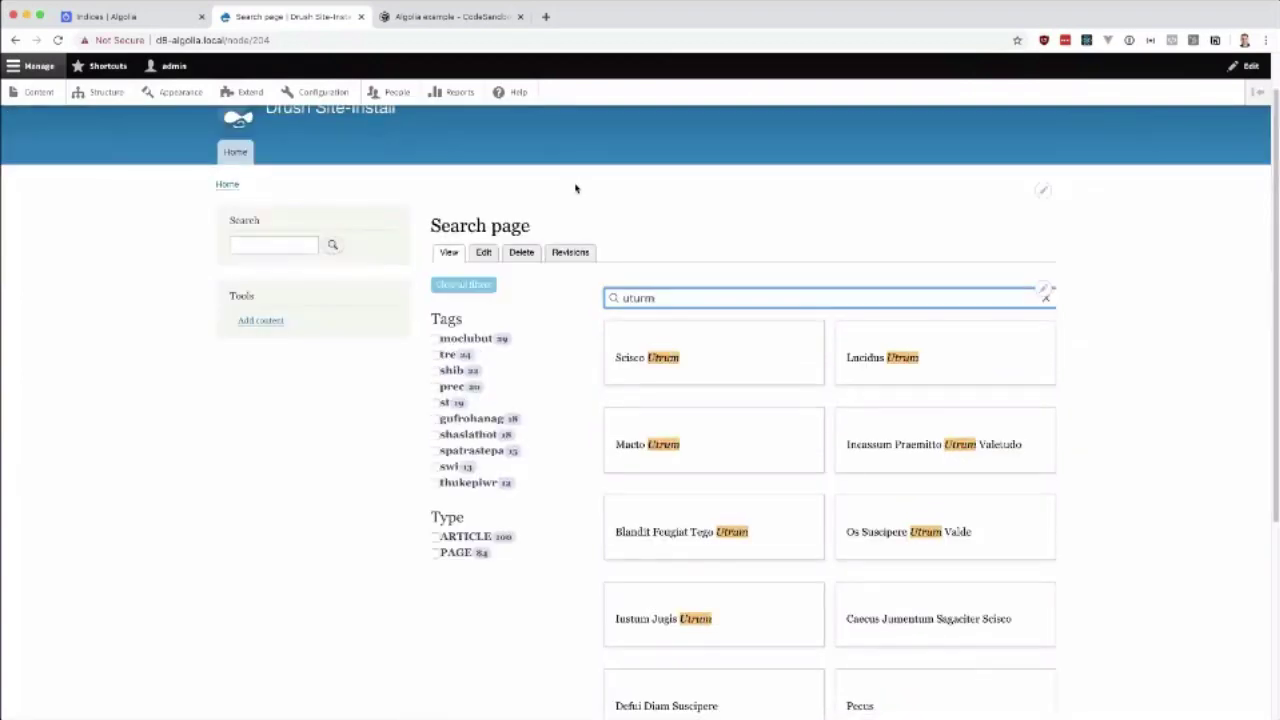
scroll(650, 265, "down", 1)
double_click(652, 272)
key("BackSpace")
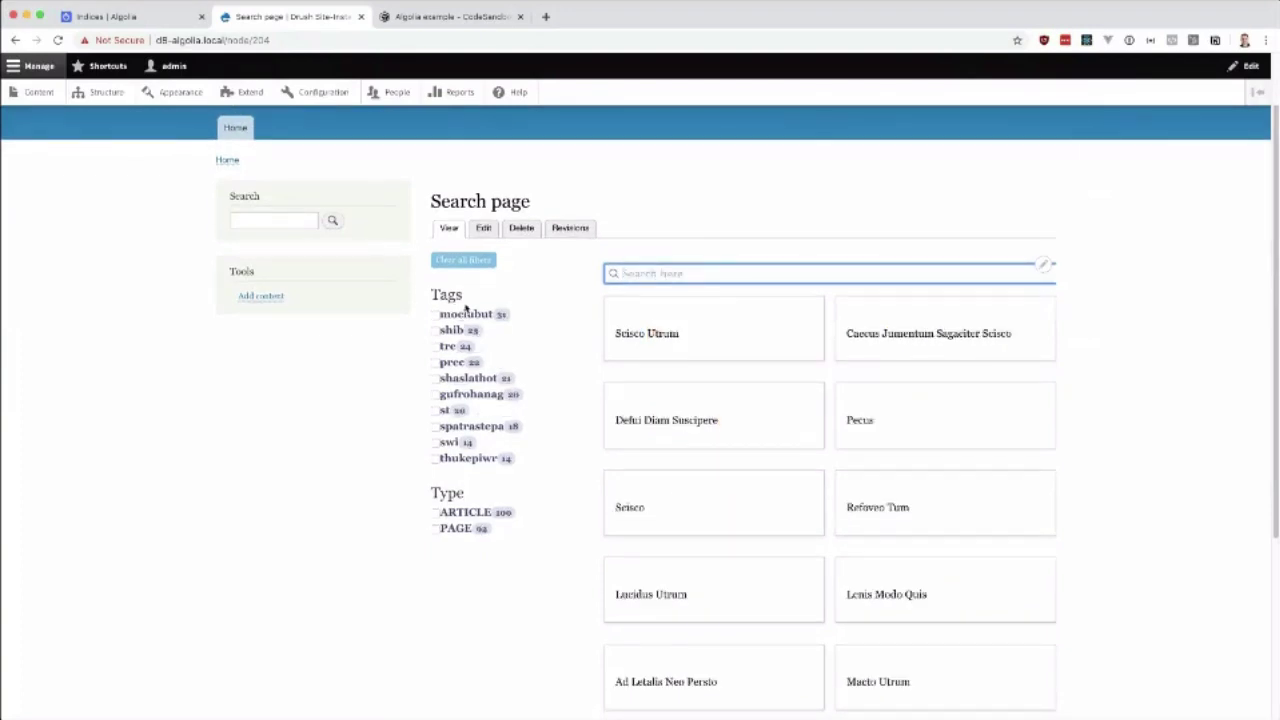
Filter the Drupal search page's results by the tags moclubut, shib, tre, prec and shaslathot.
left_click(462, 314)
left_click(455, 330)
left_click(452, 346)
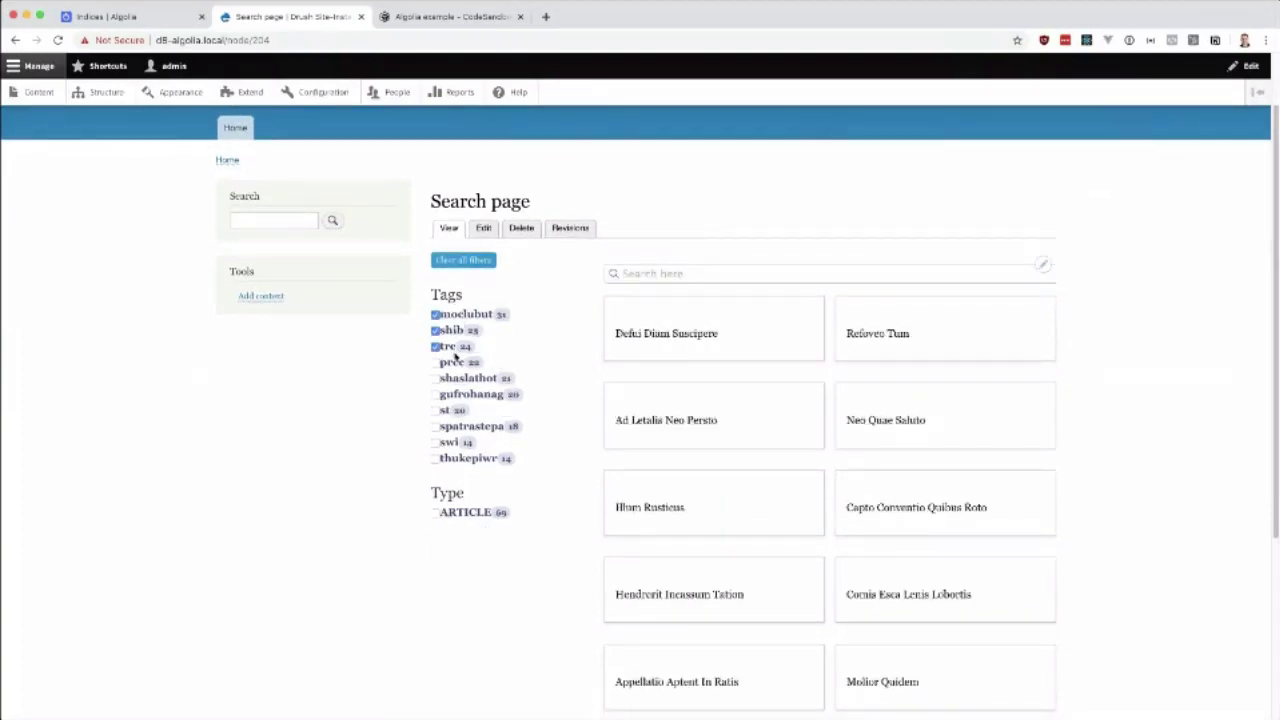
left_click(456, 375)
left_click(454, 378)
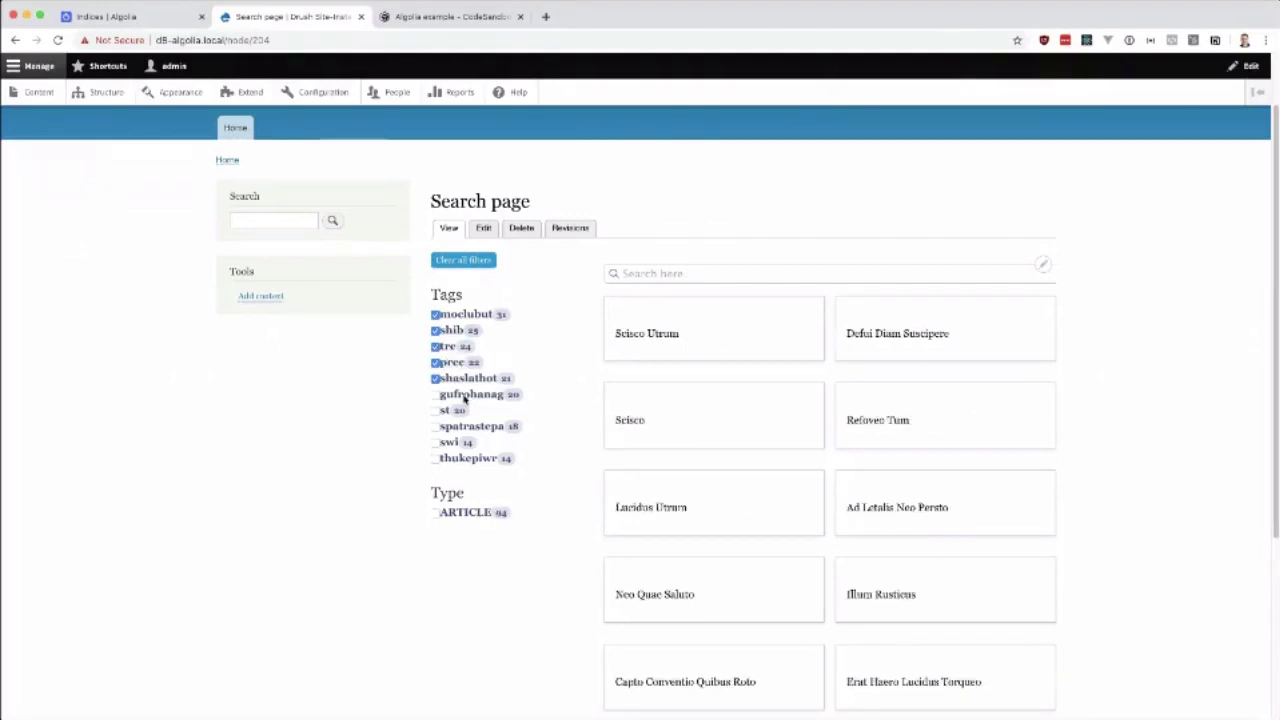
Remove the shaslathot, prec, tre, shib and moclubut tag filters from the Drupal search page's results.
left_click(455, 378)
left_click(452, 362)
left_click(449, 346)
left_click(451, 331)
left_click(436, 314)
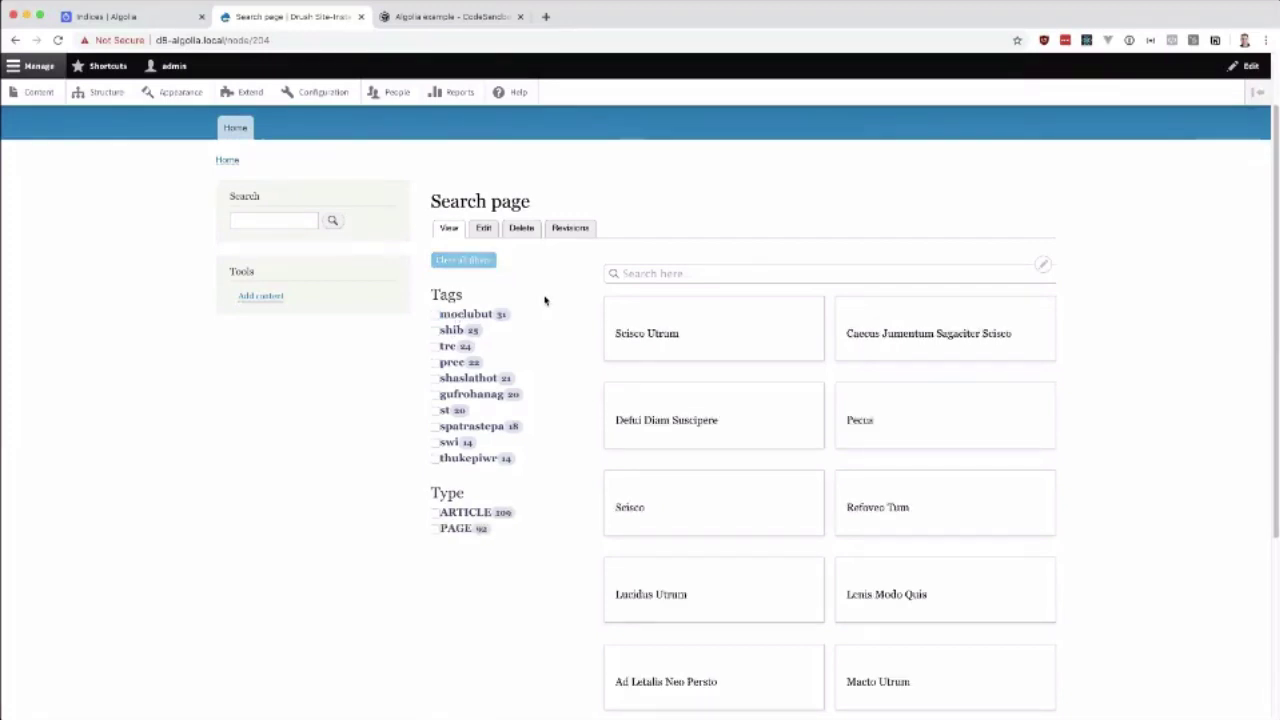
Query the embedded Algolia search of the Drupal page for "utrum" and clear the query.
left_click(640, 270)
left_click(549, 285)
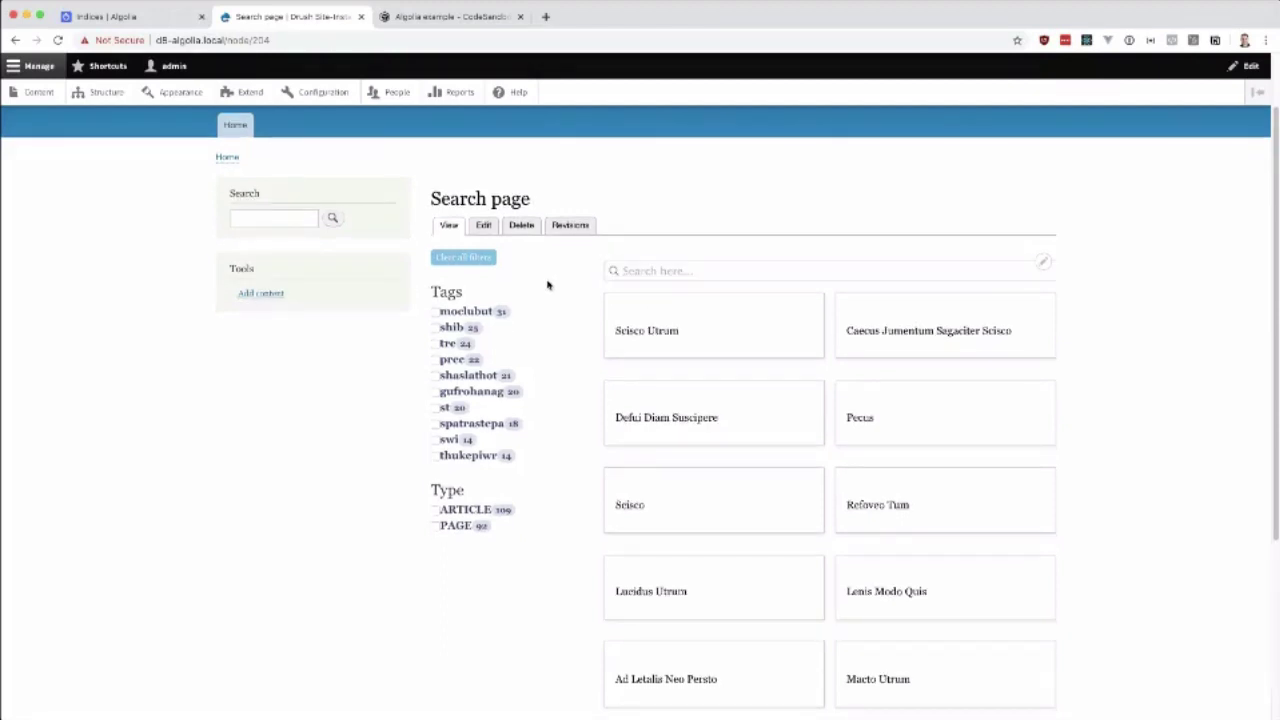
left_click(657, 276)
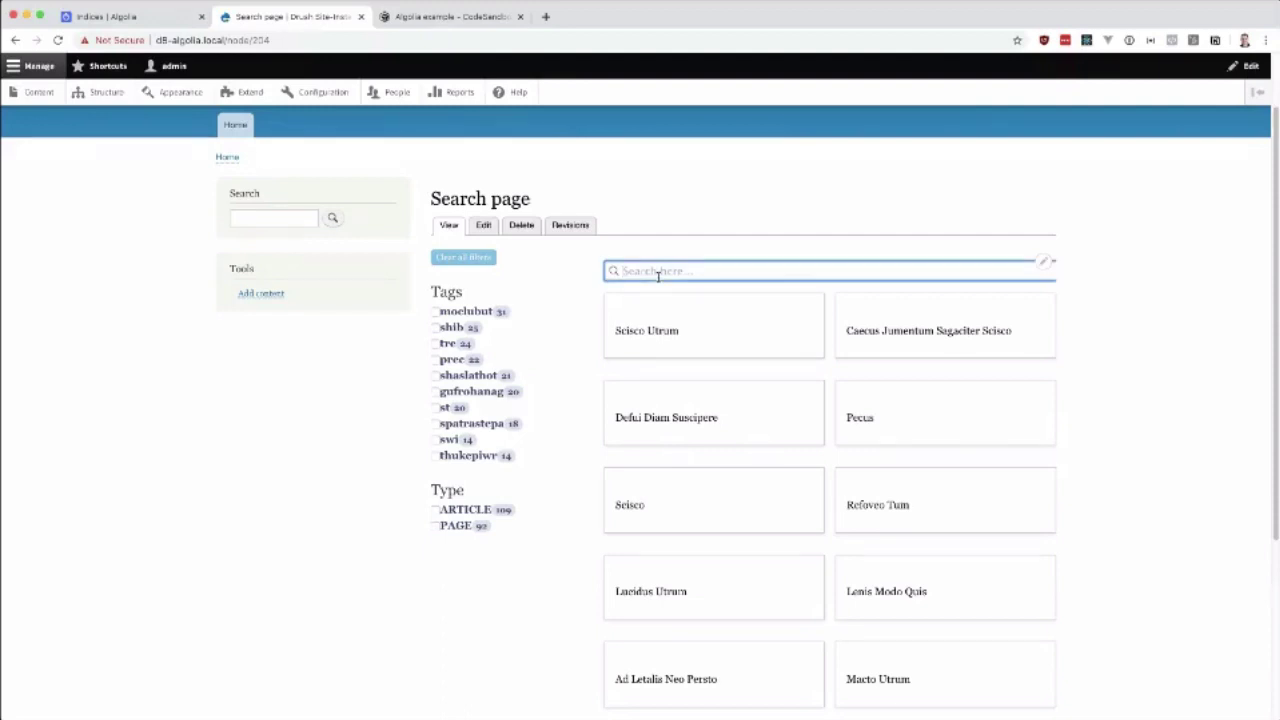
scroll(660, 275, "down", 1)
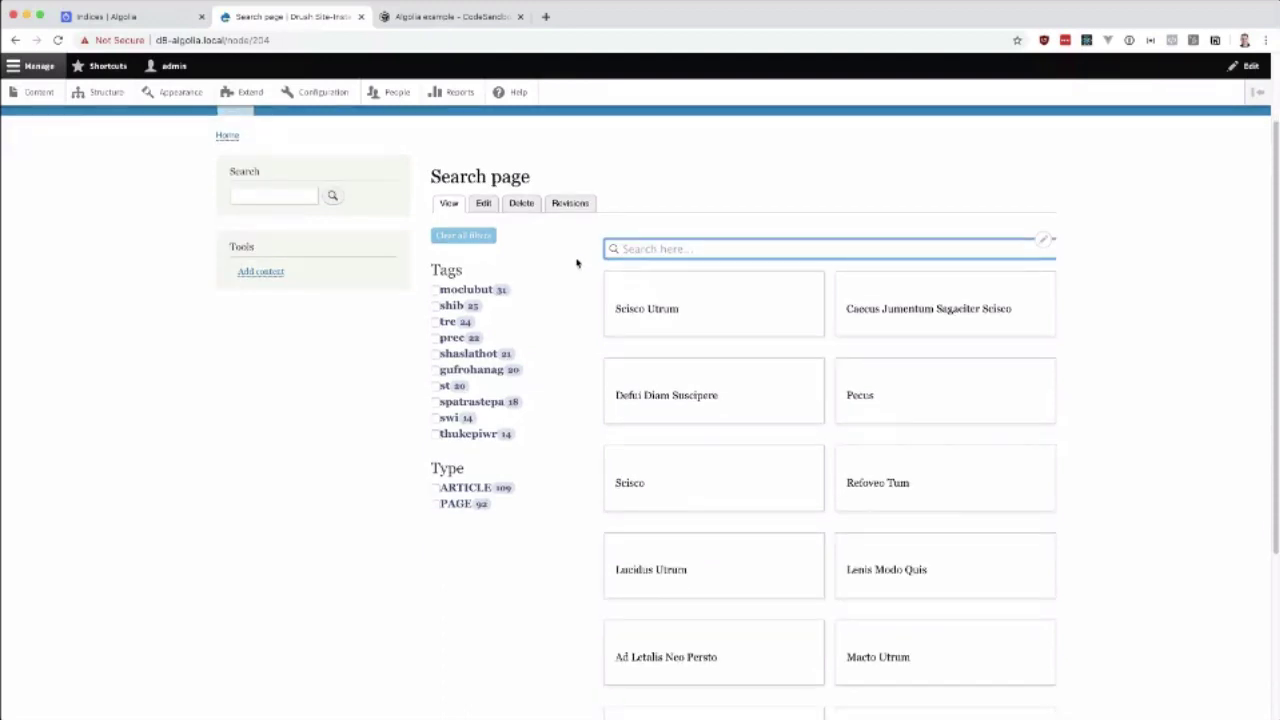
type("utrum")
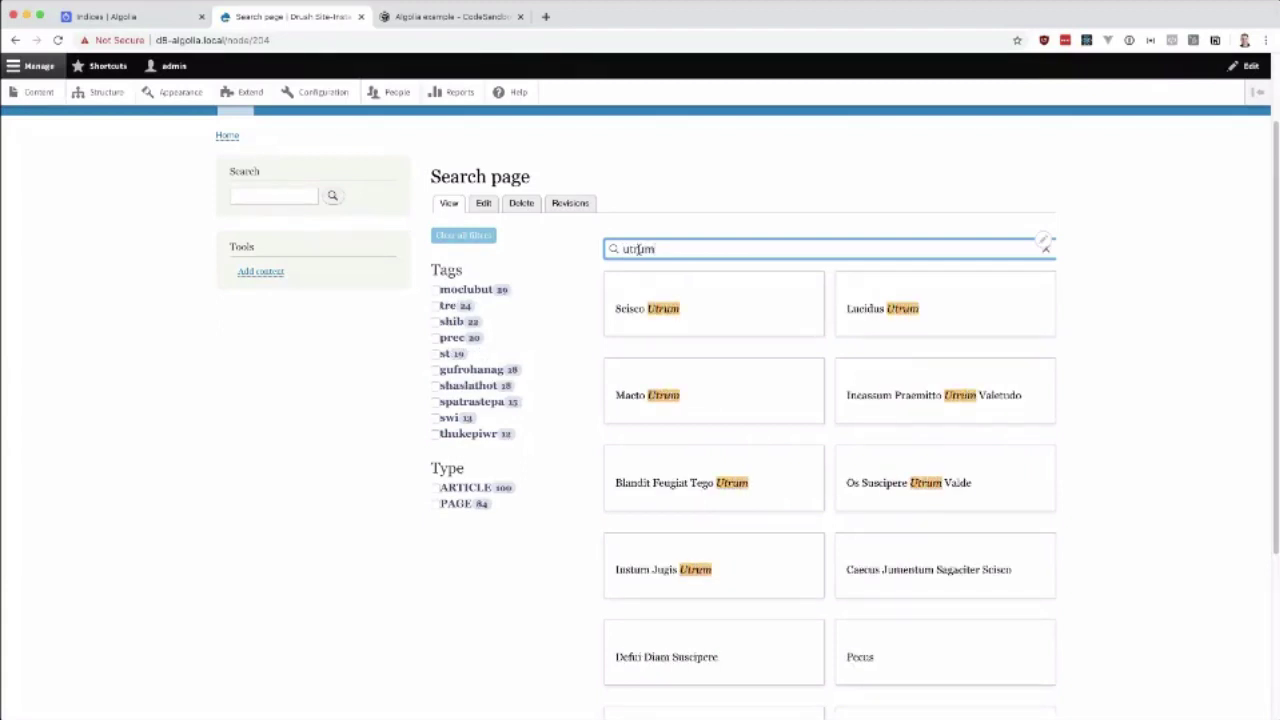
double_click(638, 252)
key("BackSpace")
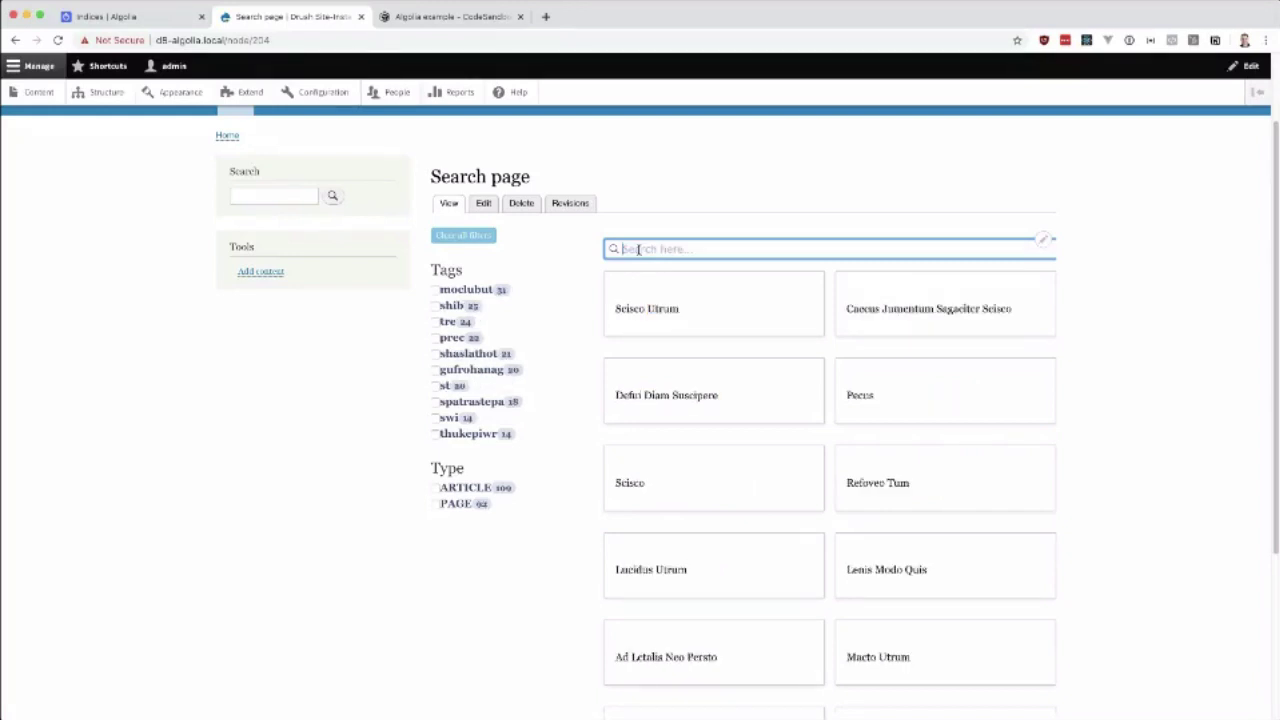
Repeat the "utrum" search on the Drupal page and empty the search field again.
type("utrum")
scroll(640, 254, "up", 1)
key("BackSpace")
key("BackSpace")
key("BackSpace")
key("BackSpace")
key("BackSpace")
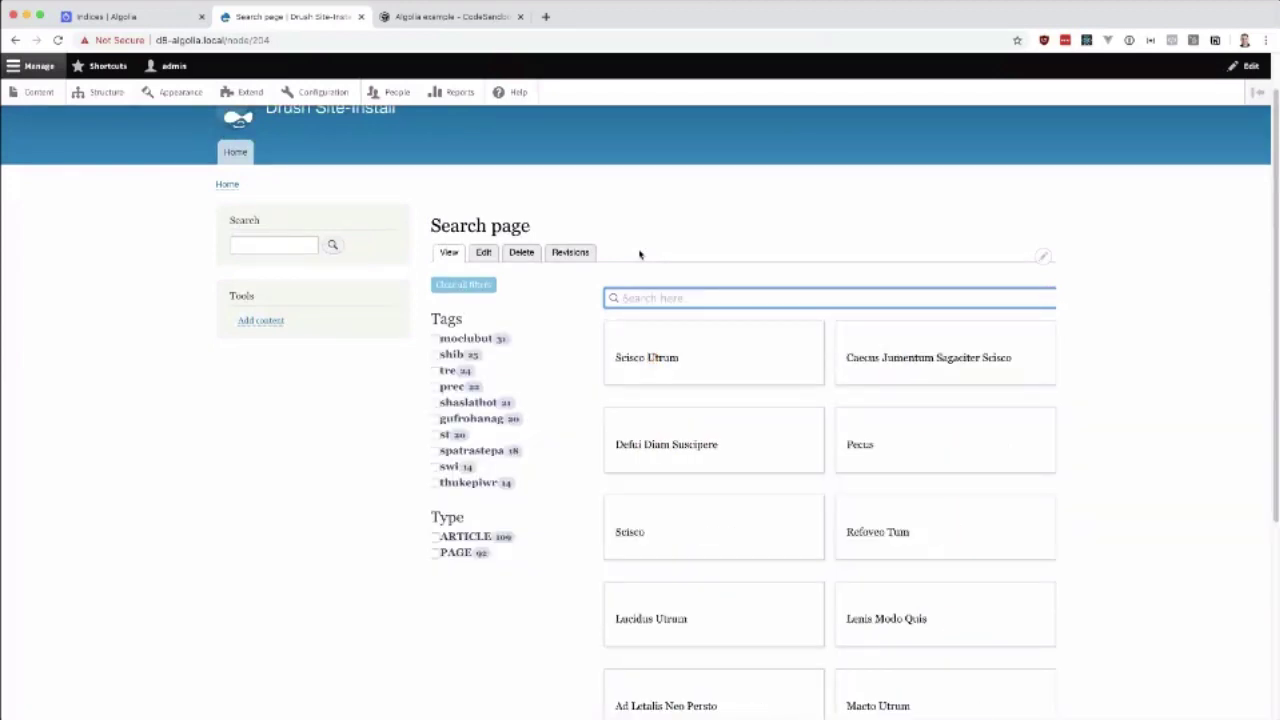
Filter the Drupal search results by the tags moclubut, shib, tre, prec, shaslathot and gufrohanag.
left_click(449, 340)
left_click(452, 355)
left_click(460, 370)
left_click(458, 388)
left_click(465, 403)
left_click(476, 419)
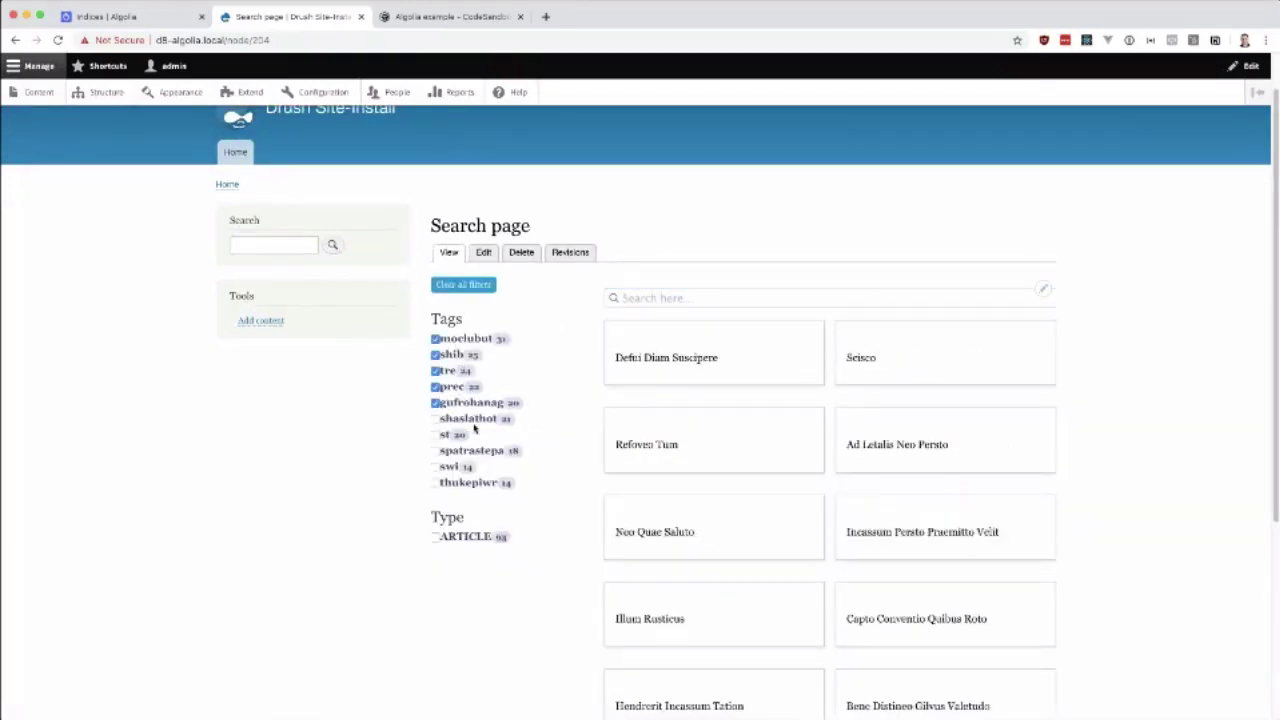
Switch to the Algolia dashboard's overview and highlight the operations count in the usage section.
left_click(112, 18)
left_click(59, 205)
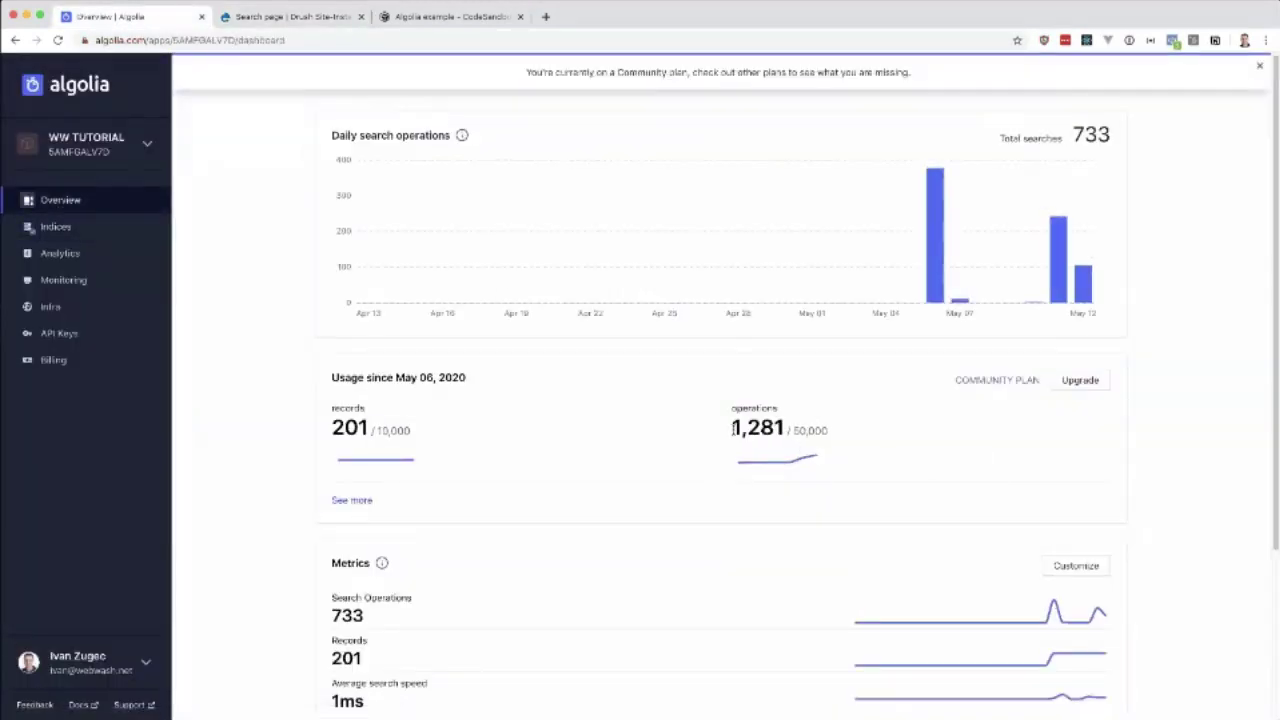
left_click_drag(733, 428, 787, 430)
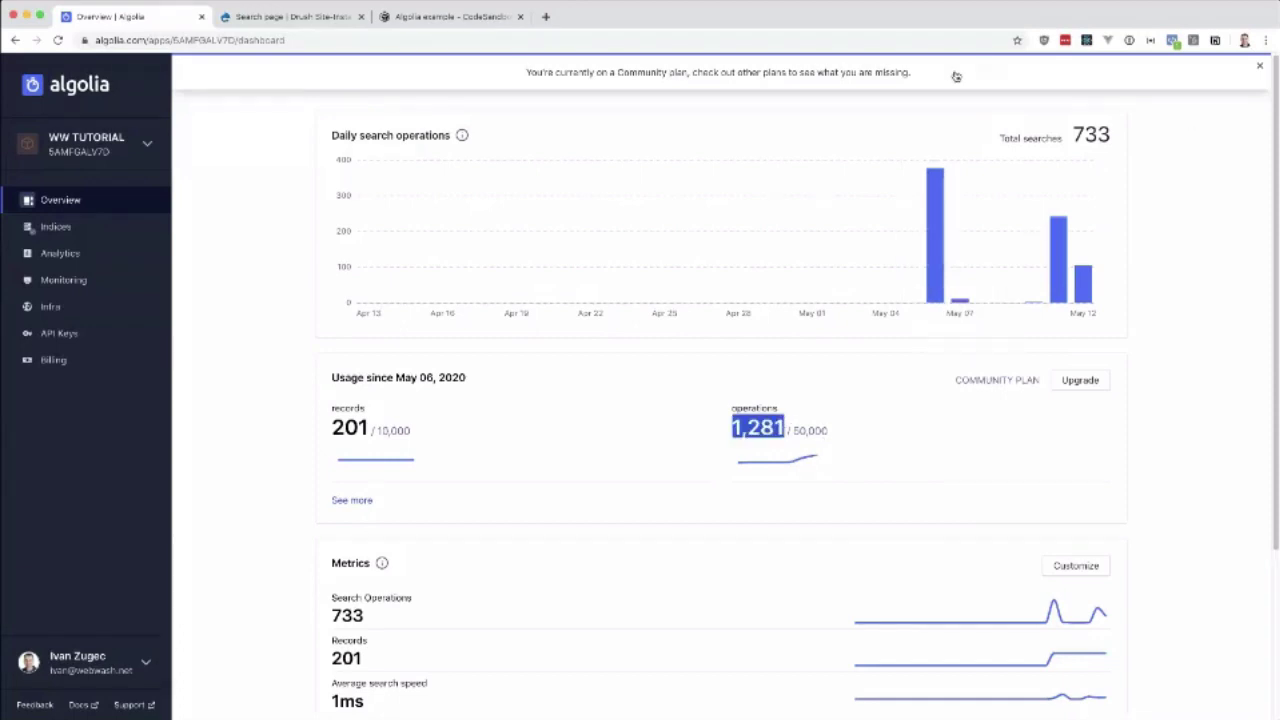
Place the Algolia overview and the Drupal search page in separate browser windows side by side.
key("ctrl+alt+Left")
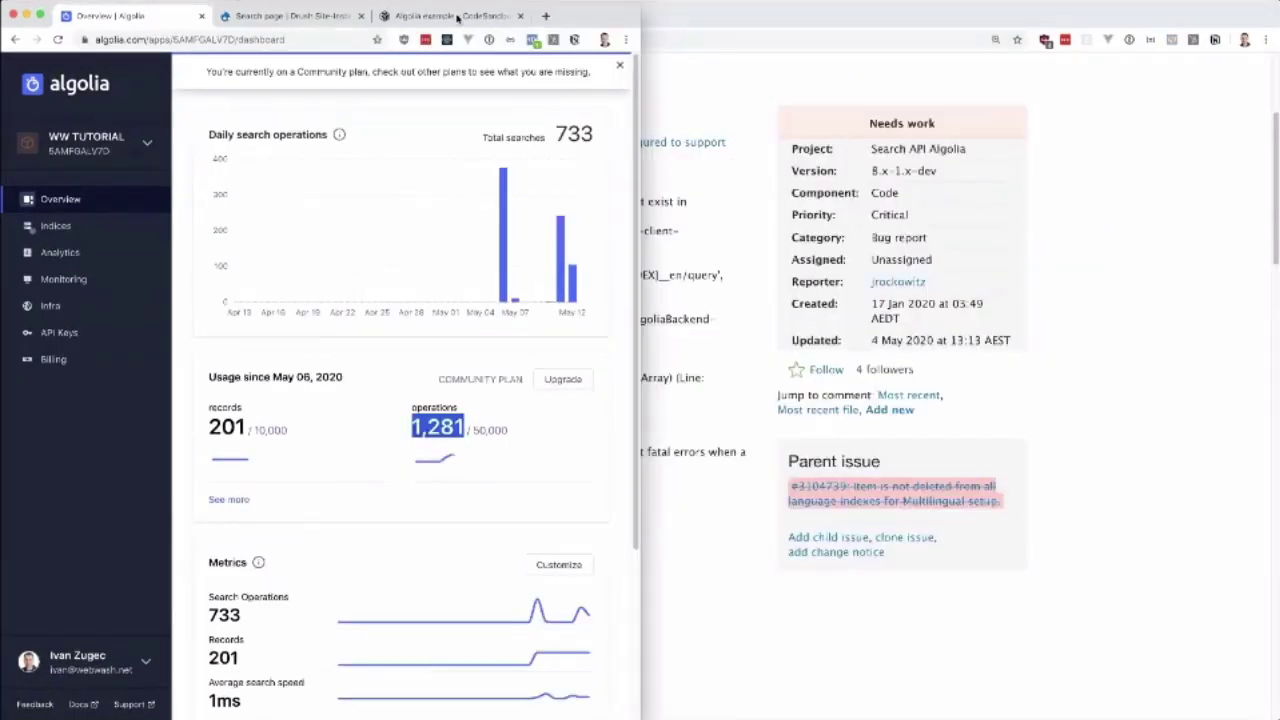
left_click_drag(458, 16, 430, 63)
left_click_drag(290, 16, 281, 63)
key("ctrl+alt+Right")
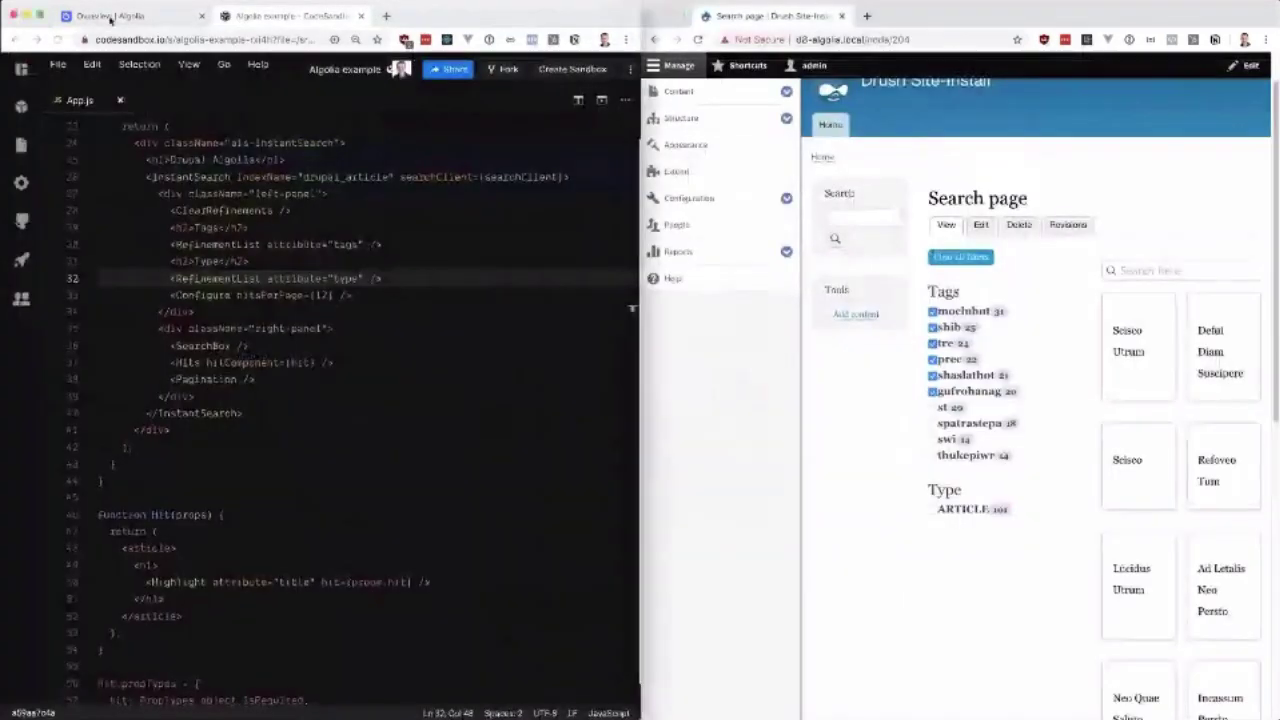
left_click(110, 16)
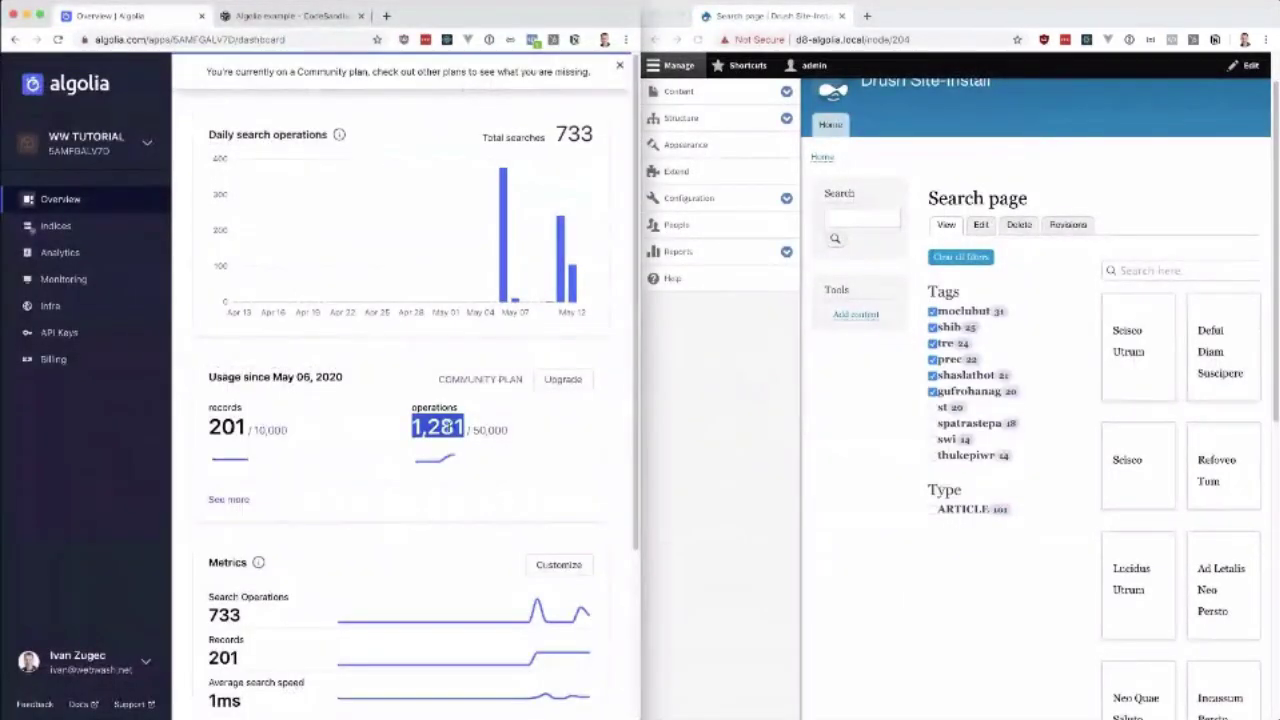
Highlight Algolia's operations usage and remove all tag filters on the Drupal search page to compare the count.
left_click_drag(413, 427, 508, 430)
left_click(932, 375)
left_click(932, 359)
left_click(932, 343)
left_click(948, 327)
left_click(950, 311)
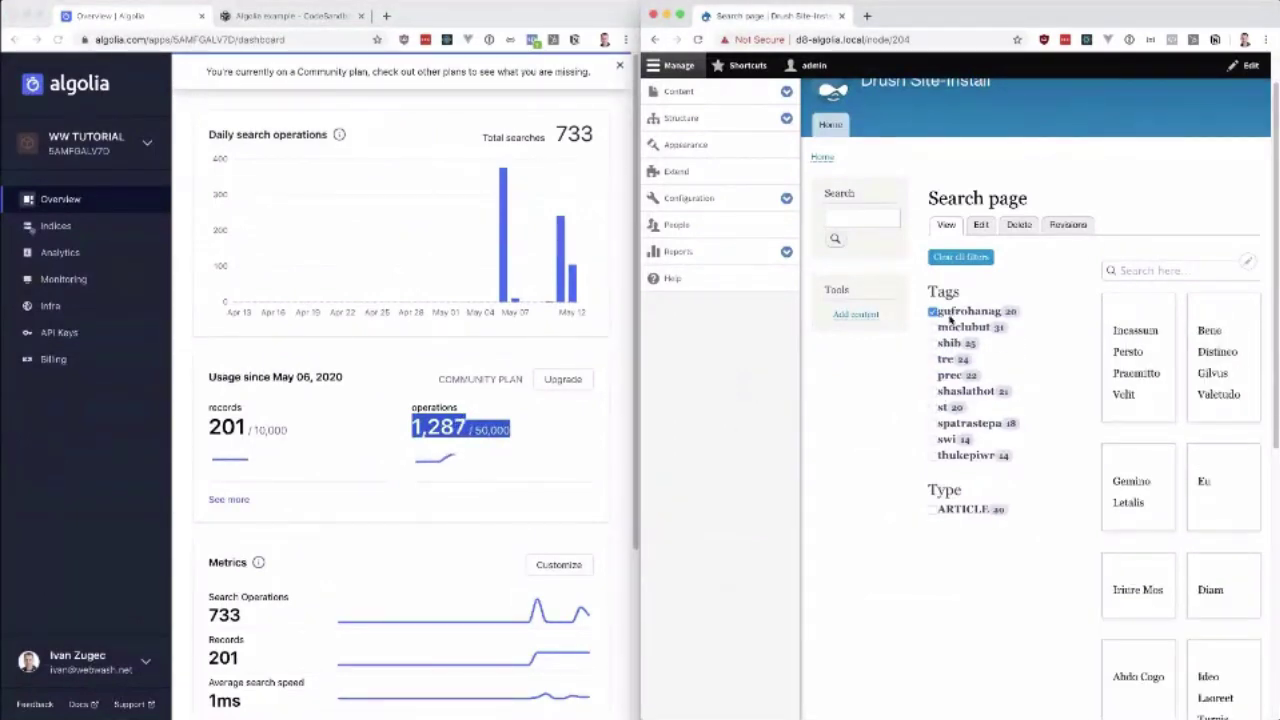
left_click(953, 313)
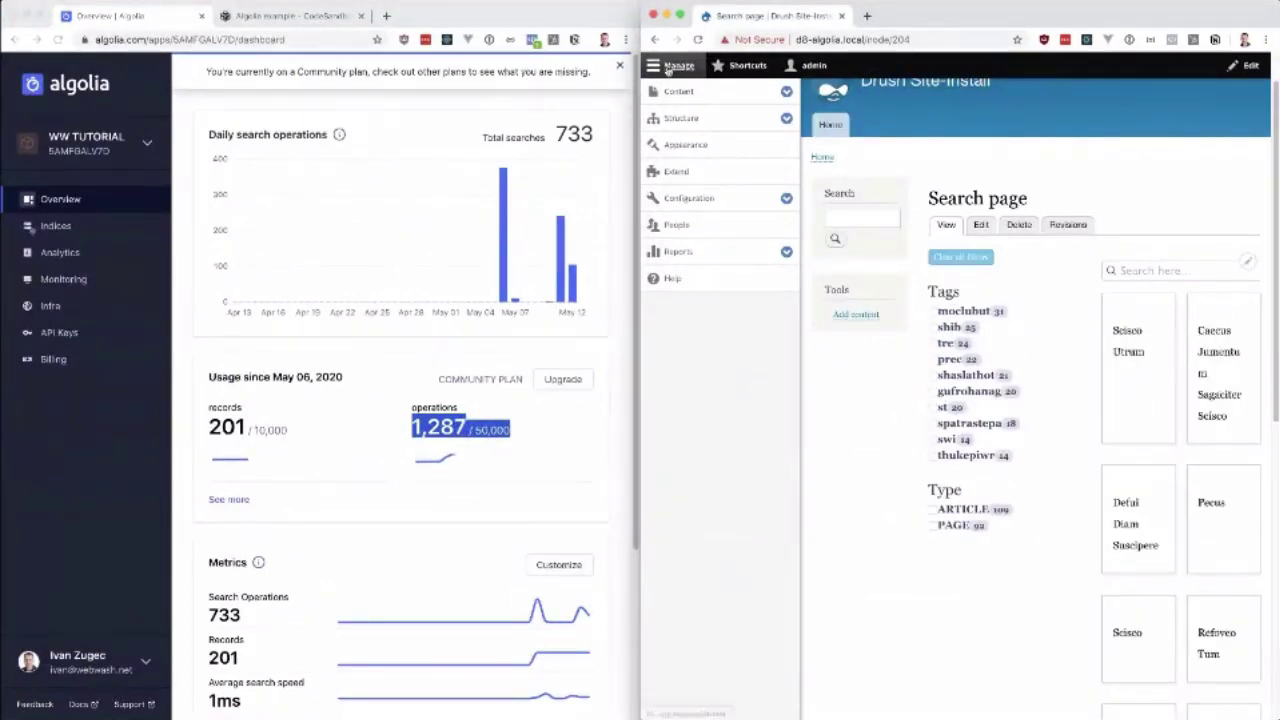
Hide the Drupal administration menu and review the usage and metrics sections of the Algolia overview.
left_click(679, 65)
left_click(558, 438)
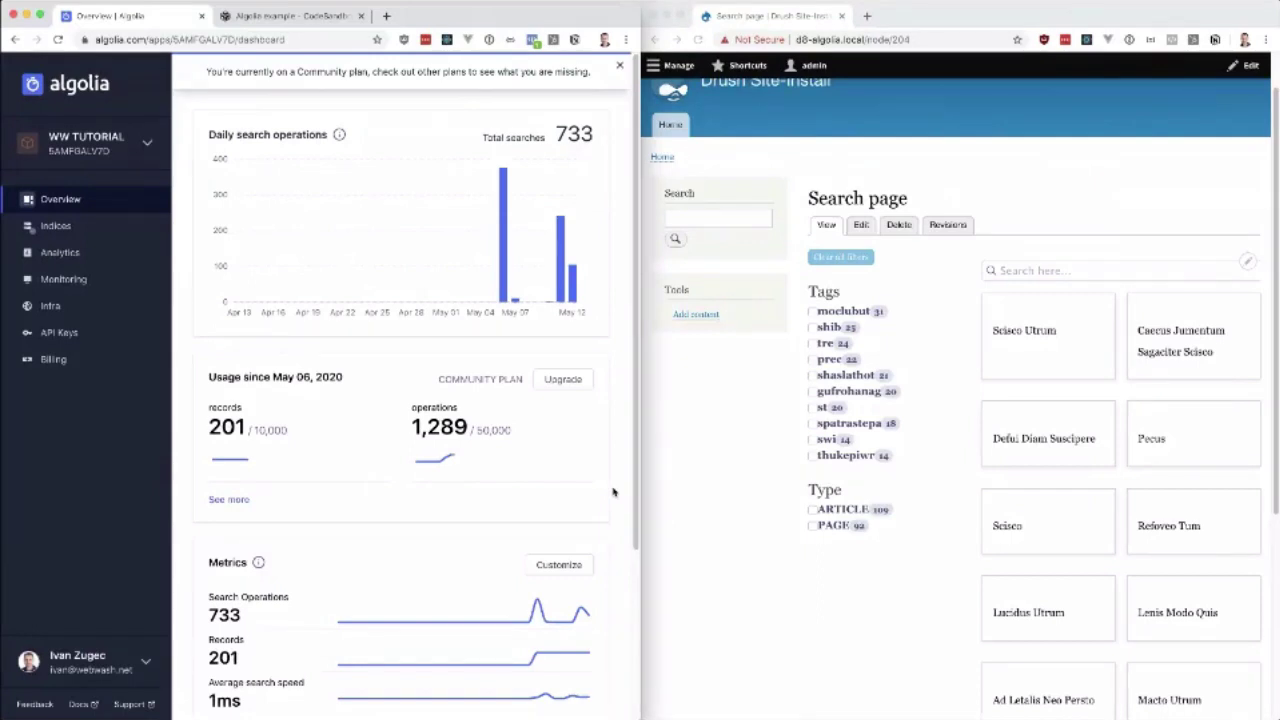
scroll(613, 481, "down", 3)
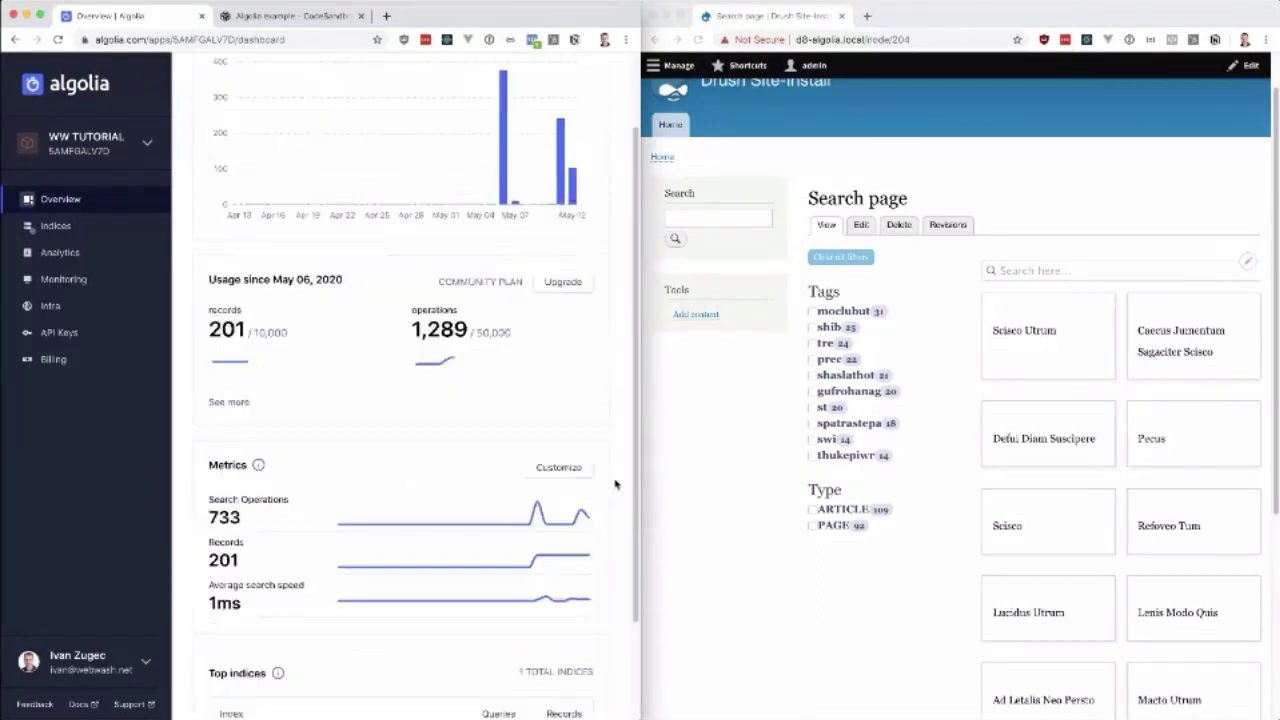
scroll(613, 481, "up", 3)
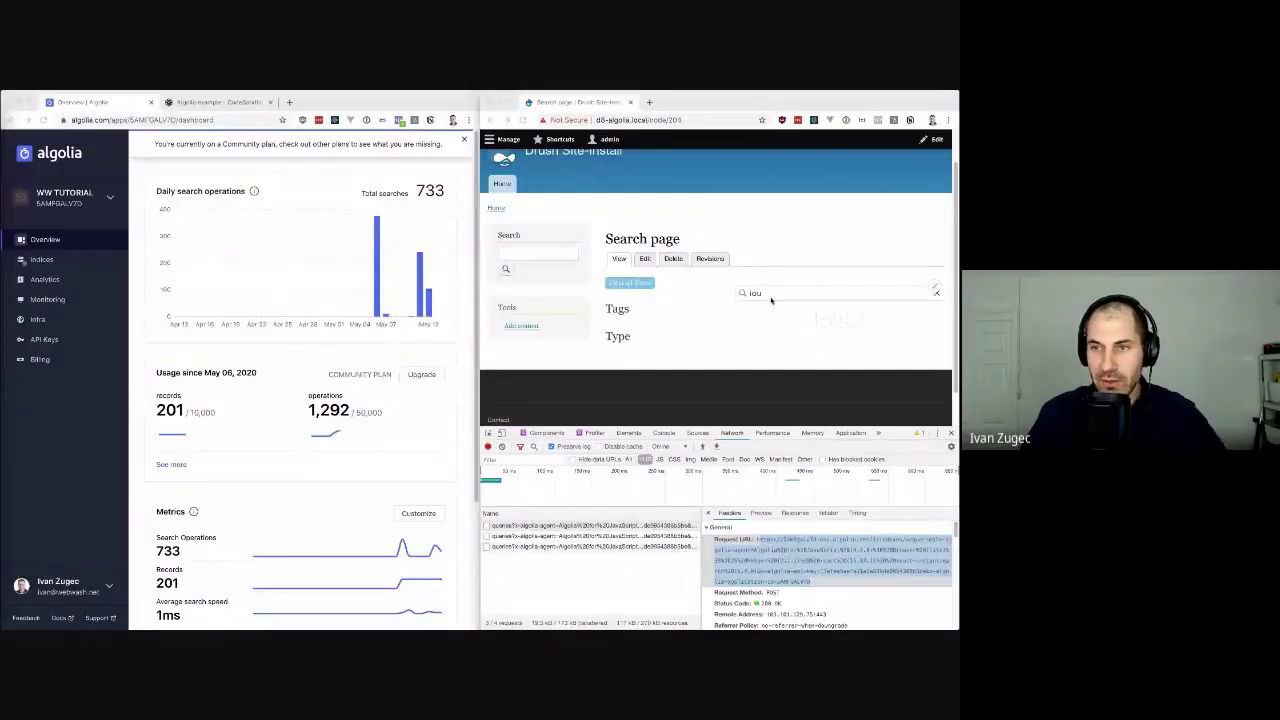
Search the Drupal page for "euoe" and highlight the Request URL of the first Algolia query in the network log.
double_click(770, 293)
type("euoe")
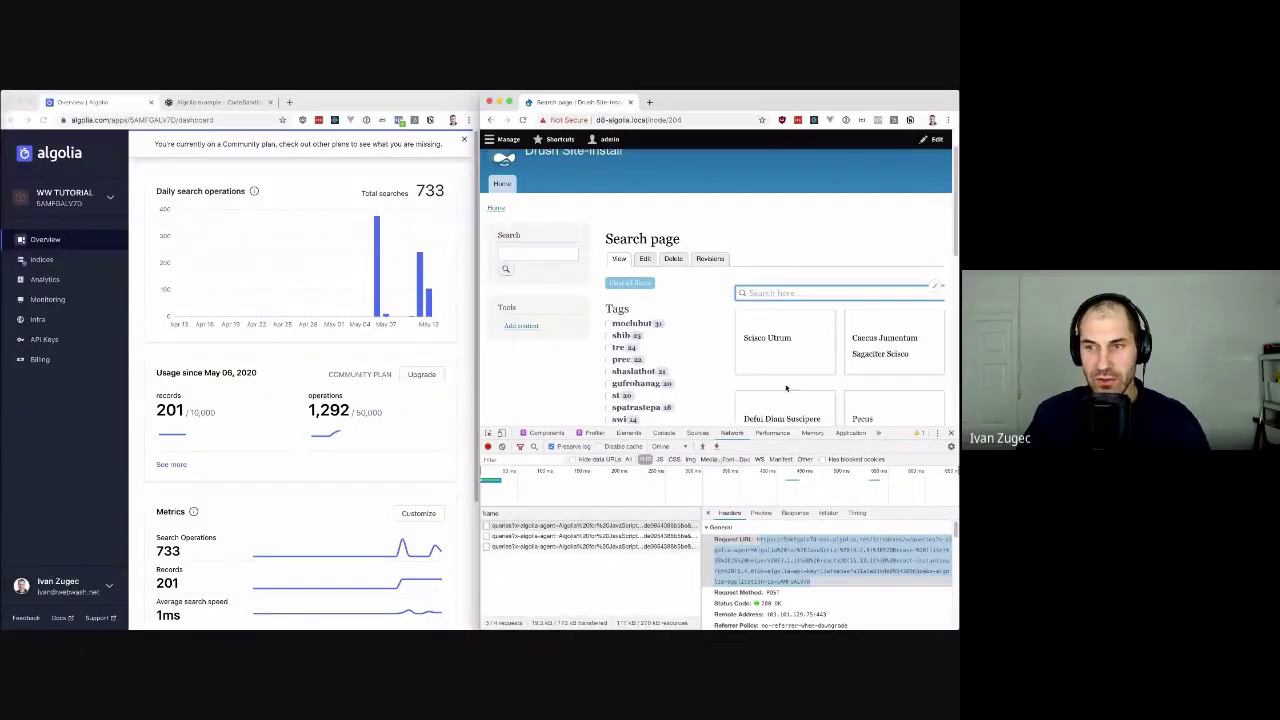
left_click(524, 526)
left_click_drag(814, 587, 757, 543)
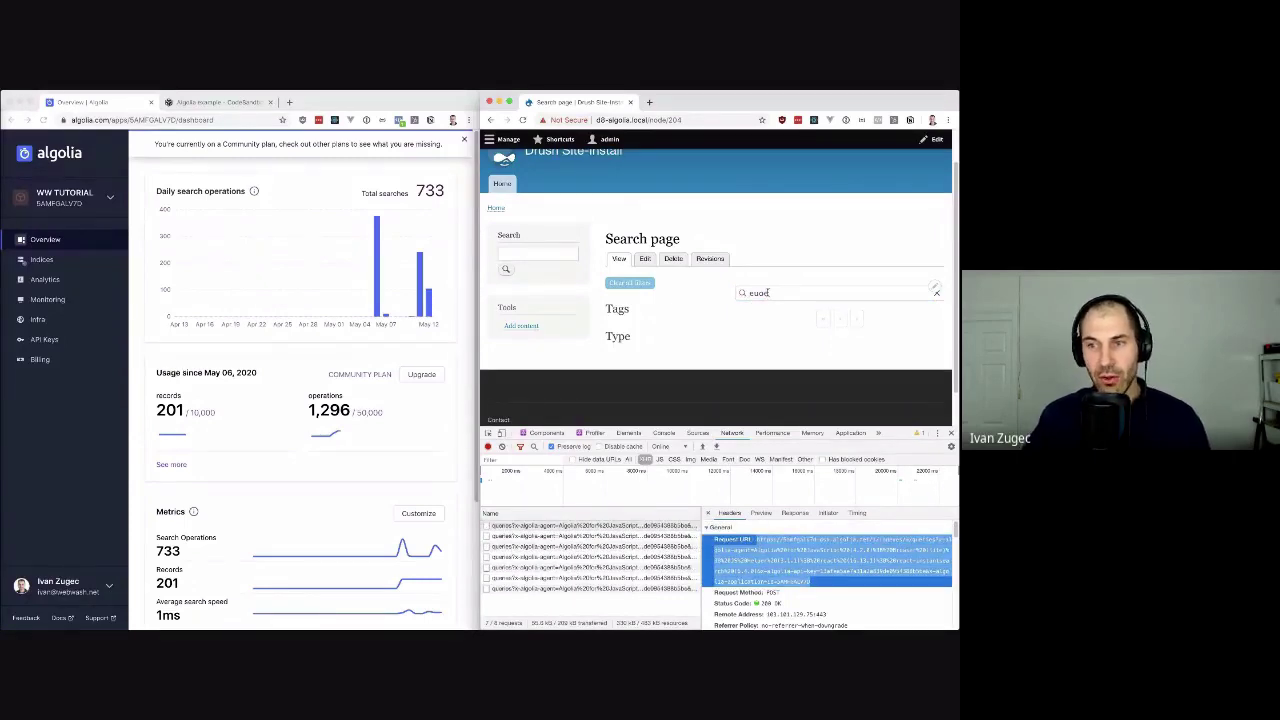
Compare Algolia's operations count with the logged network requests, and highlight the last query's Request URL.
double_click(768, 292)
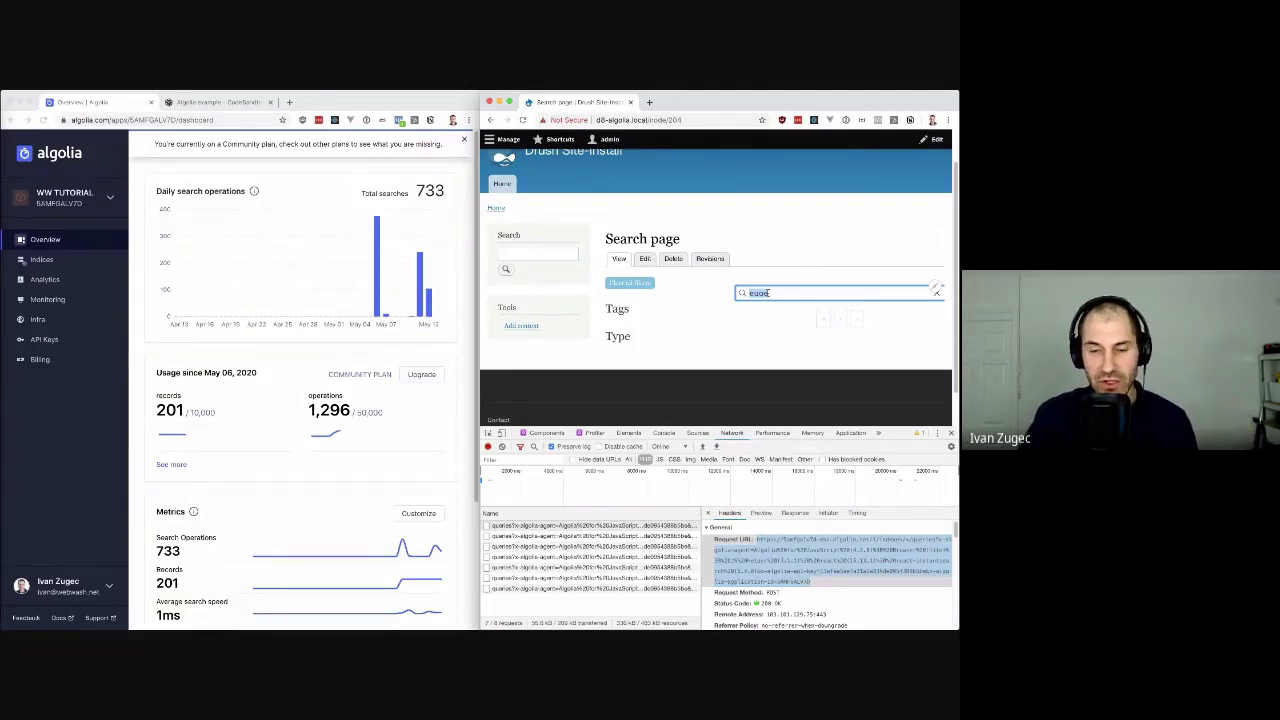
left_click(350, 413)
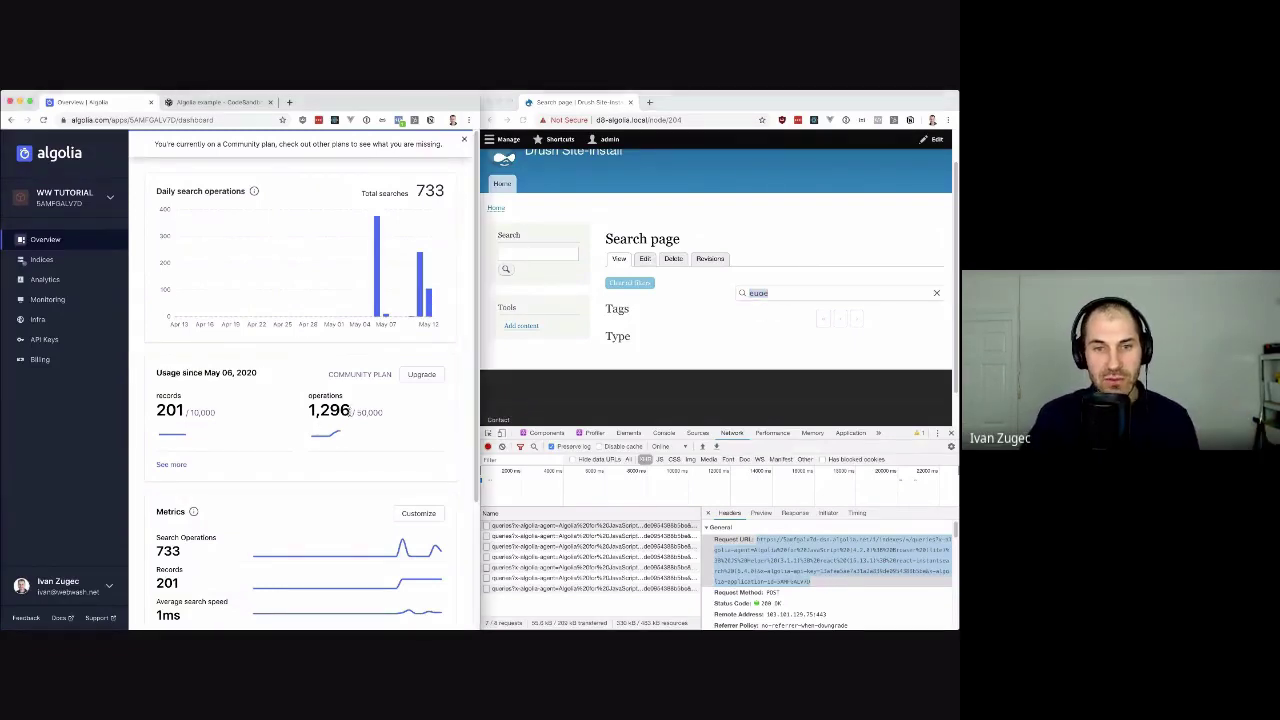
left_click_drag(350, 413, 308, 397)
left_click(328, 408)
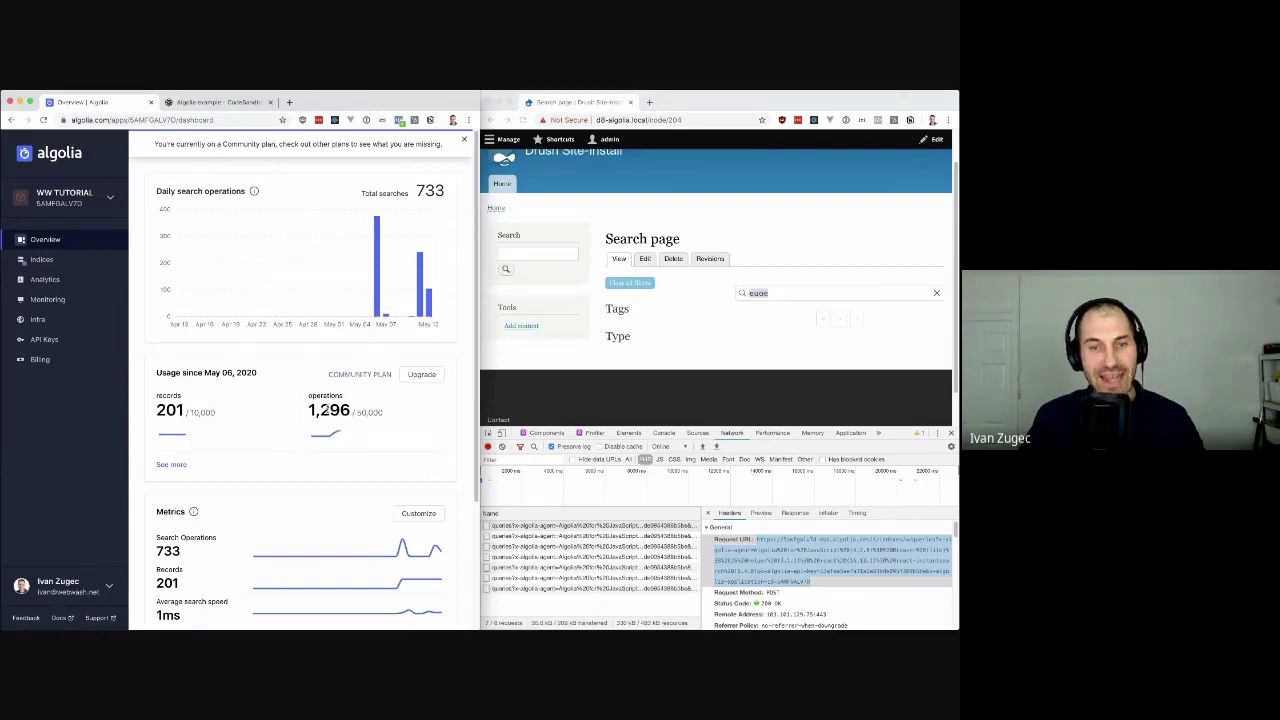
left_click(557, 587)
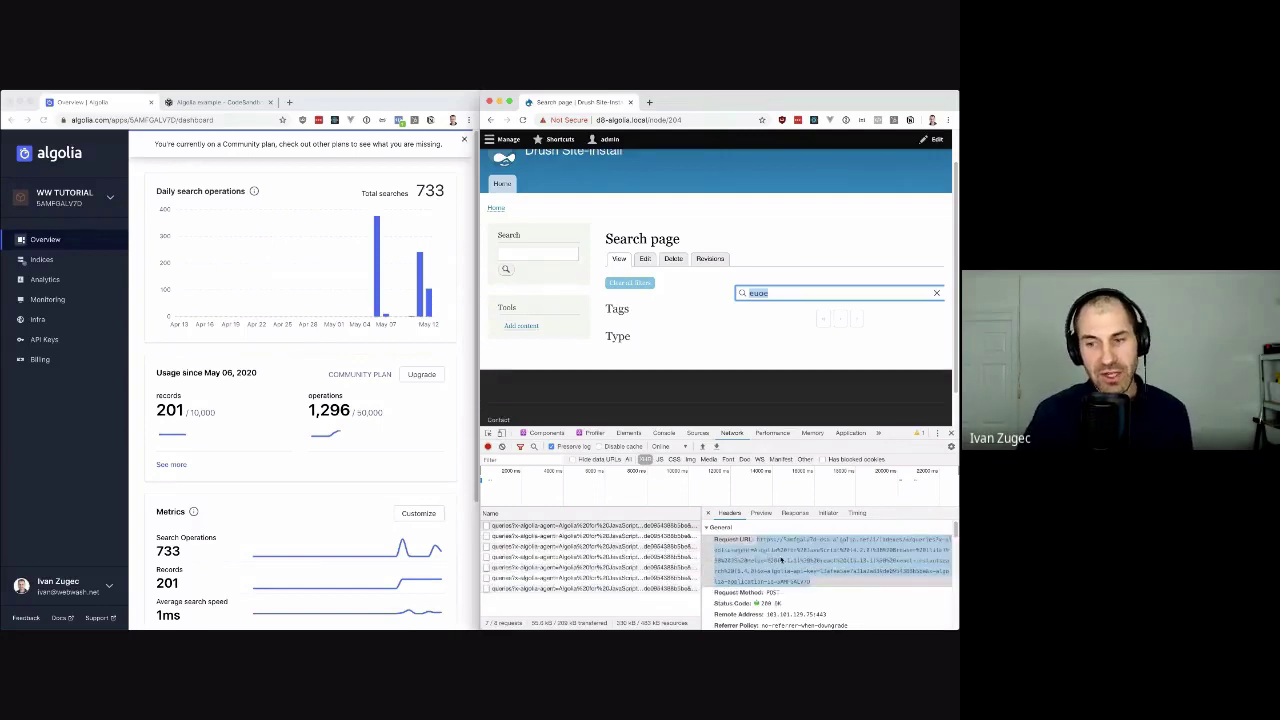
triple_click(782, 560)
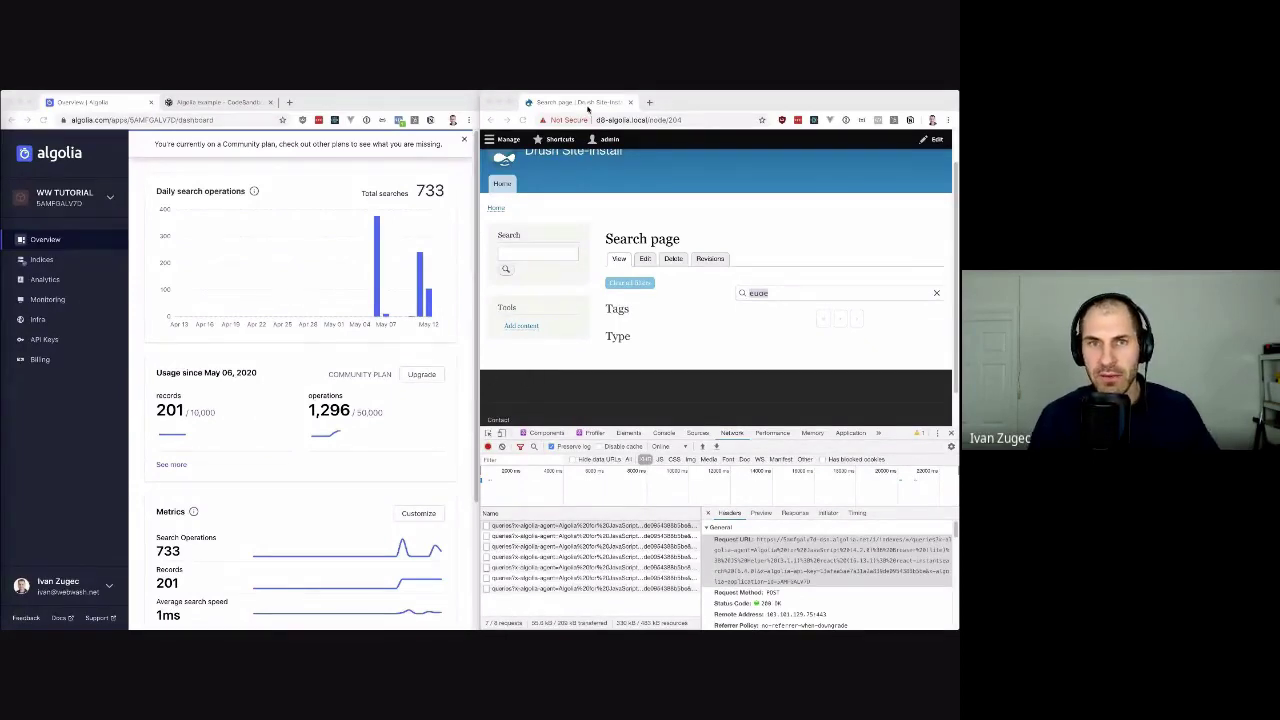
Open the Search API Algolia project page on drupal.org and review its synopsis, requirements and known problems.
left_click(552, 108)
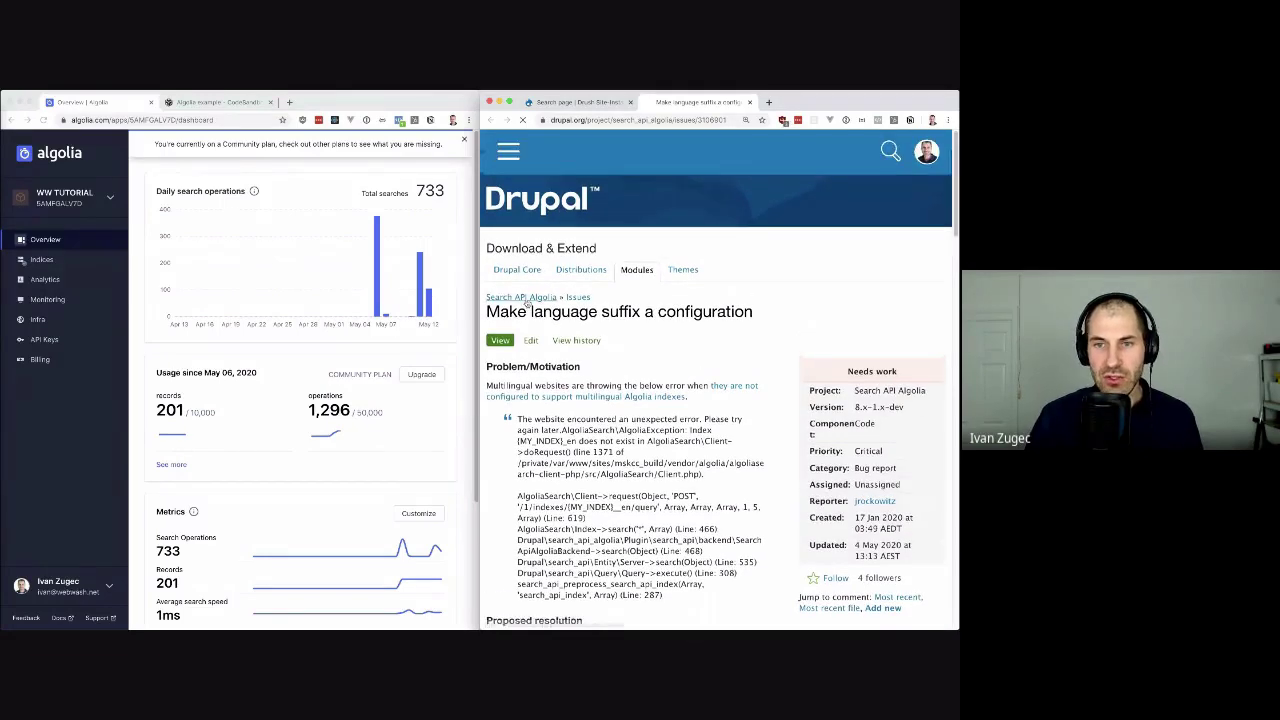
left_click(524, 301)
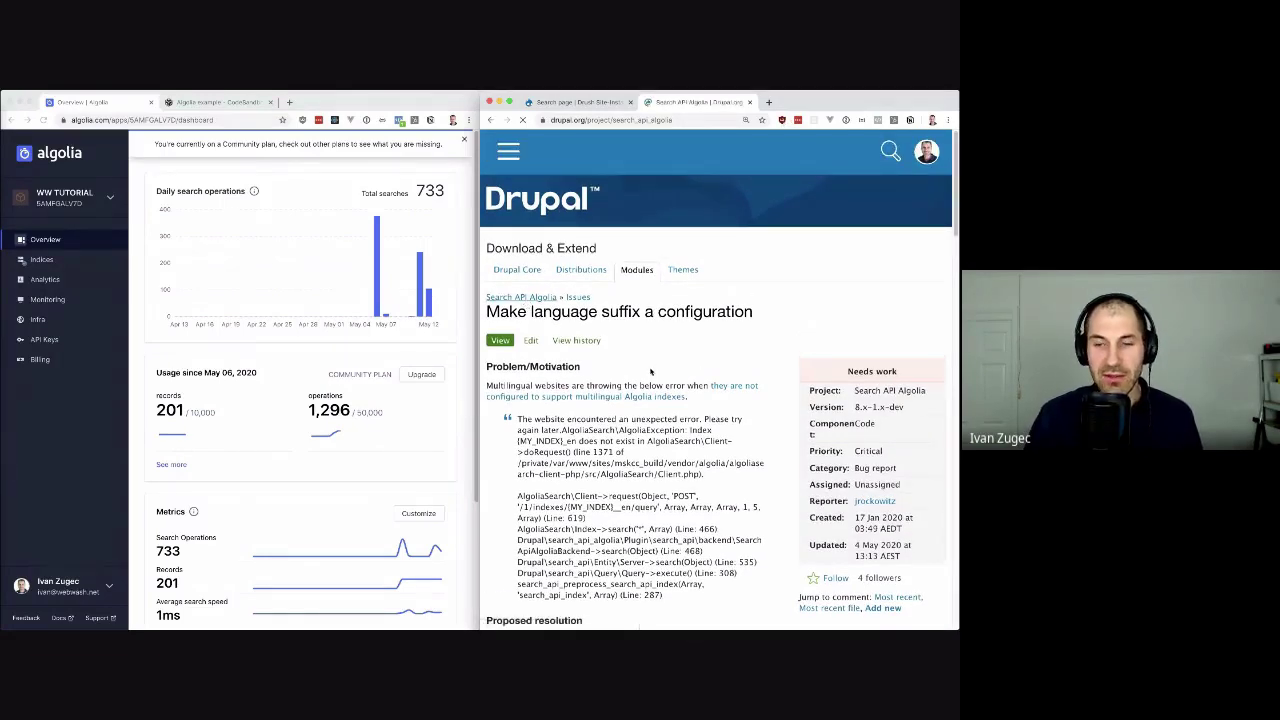
scroll(650, 374, "down", 3)
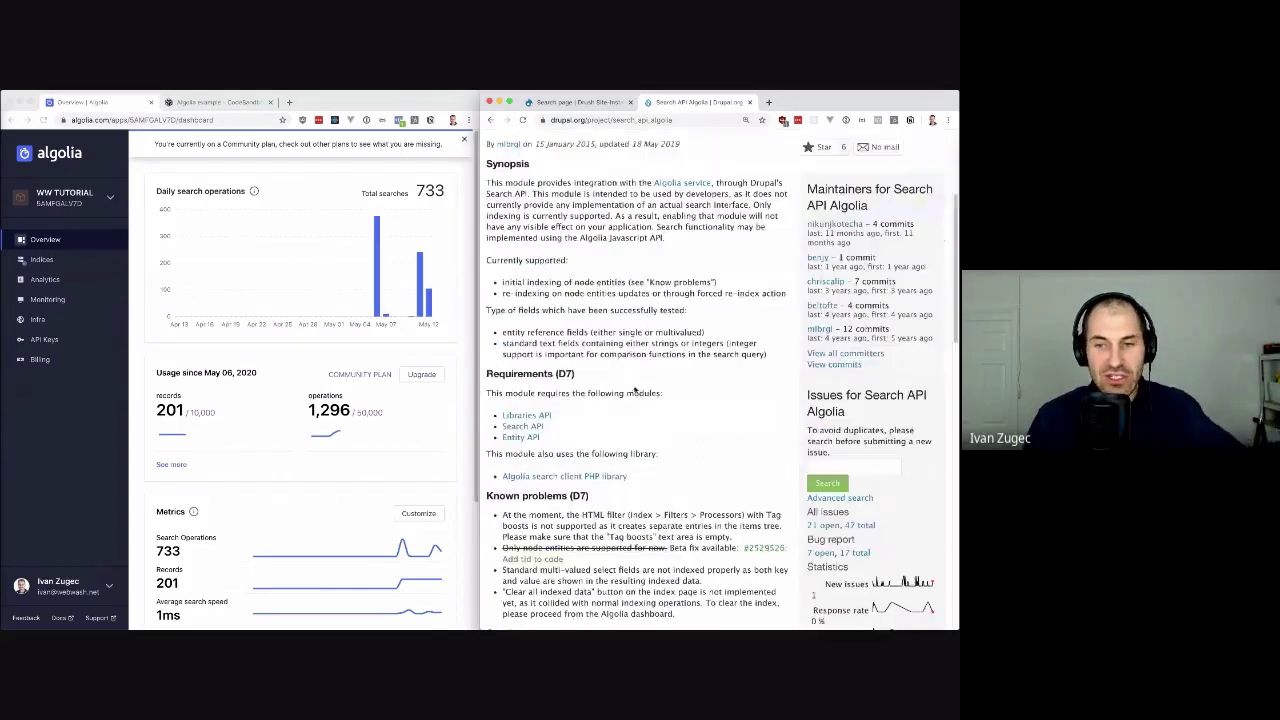
scroll(535, 480, "down", 1)
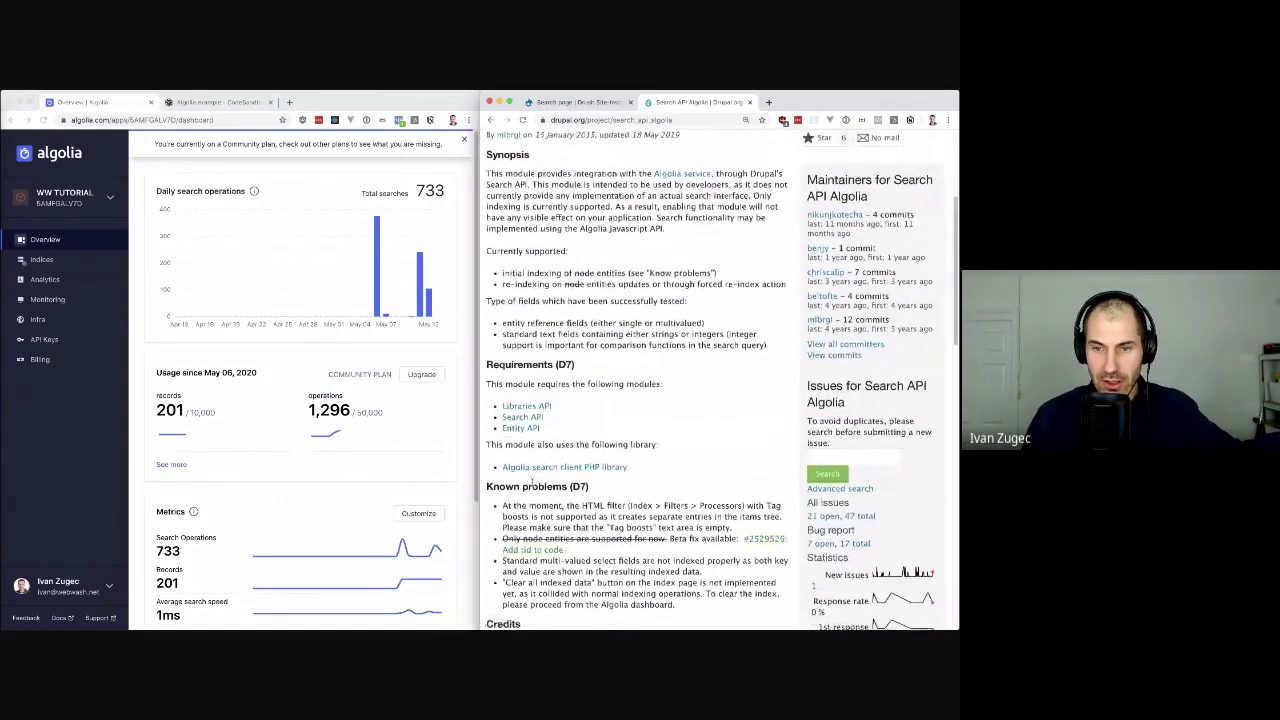
scroll(531, 480, "down", 1)
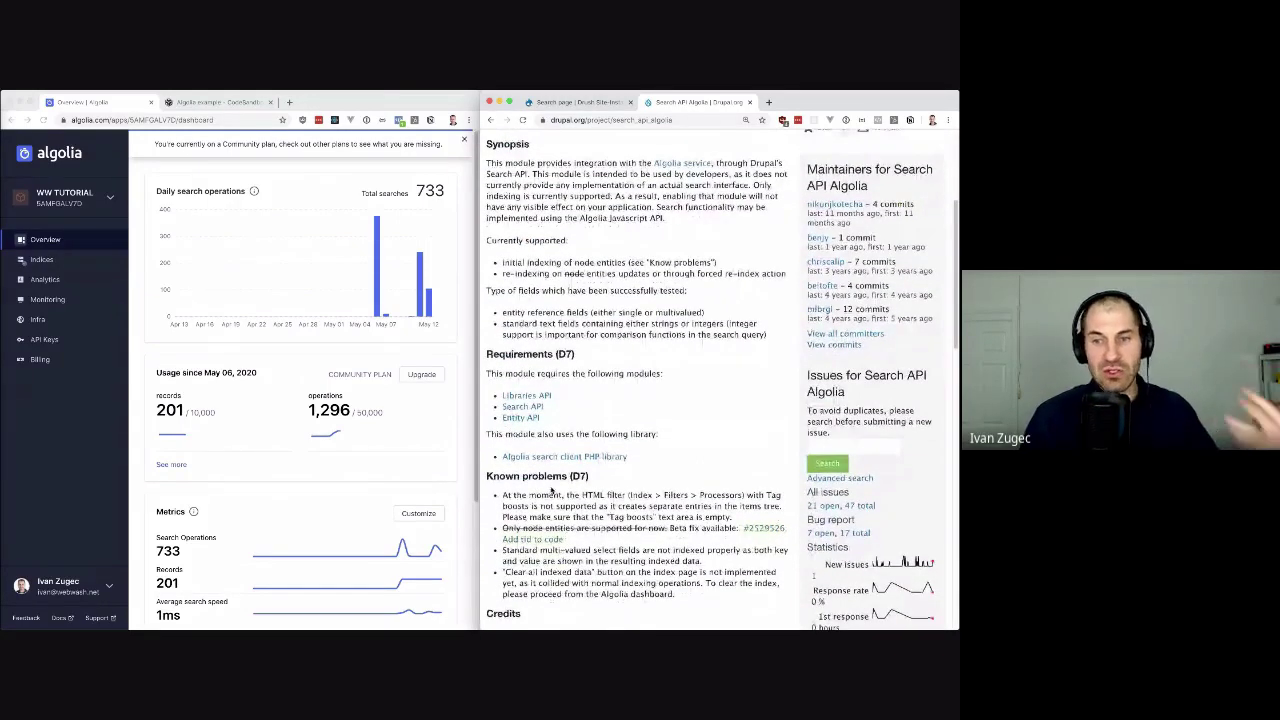